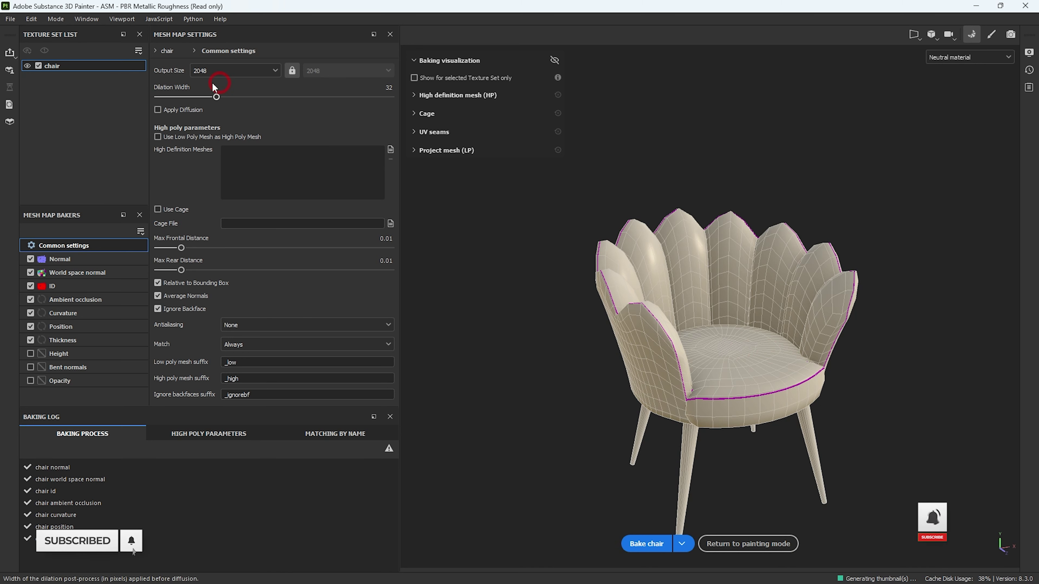
Step: Leave baking mode and return to painting mode for the chair
left_click(55, 19)
left_click(67, 32)
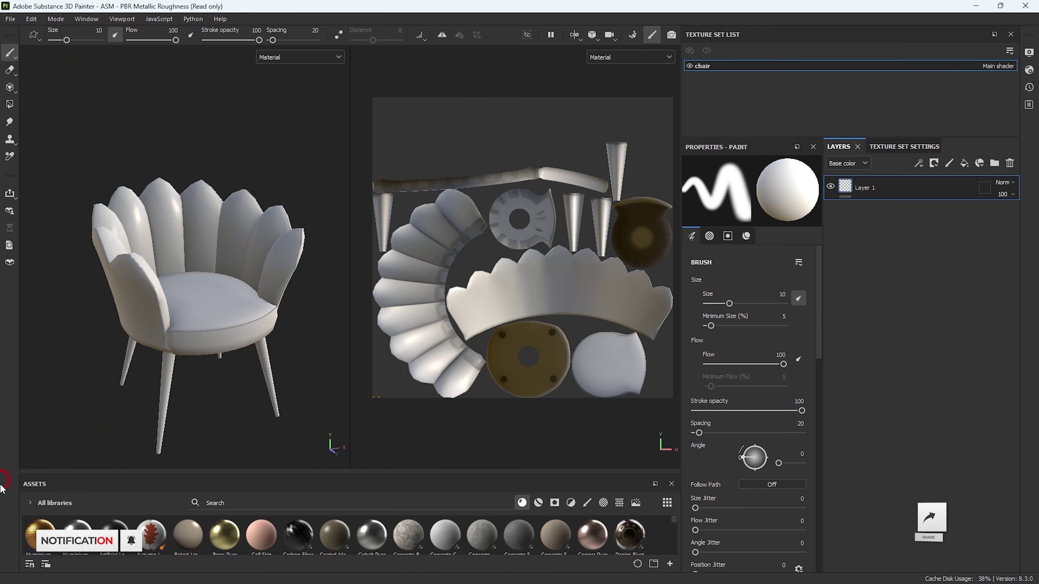
left_click_drag(206, 347, 211, 304, "alt")
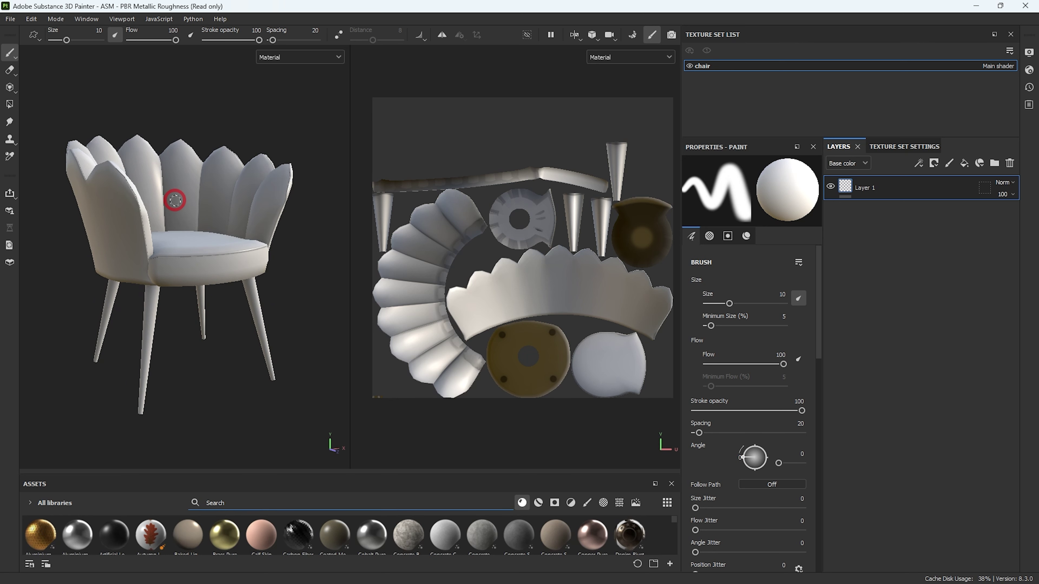
Step: Search the asset library for "fabr" and apply the Fabric Knitted Sweater material to the chair
type("fabr")
left_click_drag(290, 474, 290, 380)
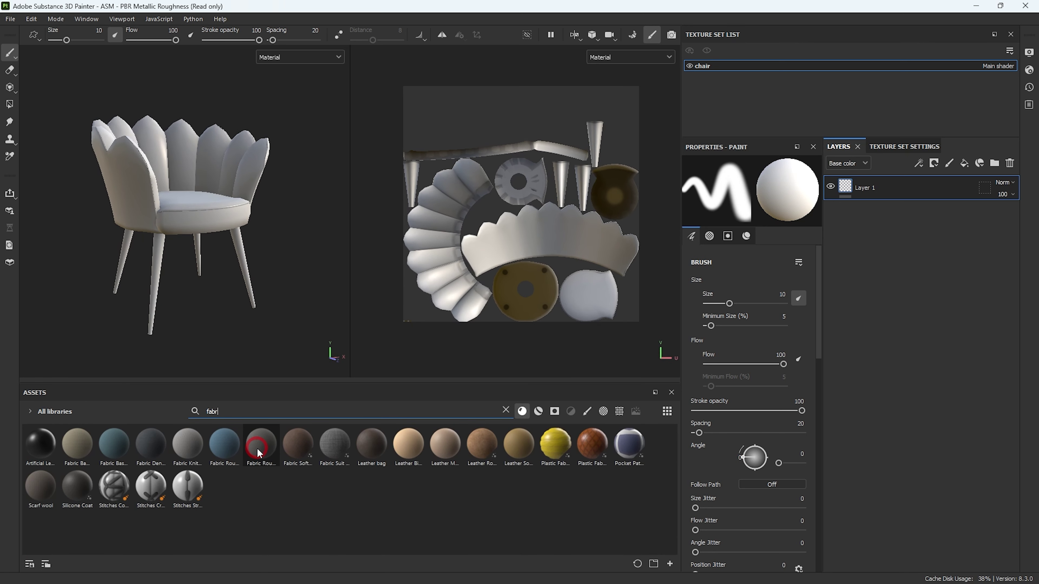
mouse_move(258, 452)
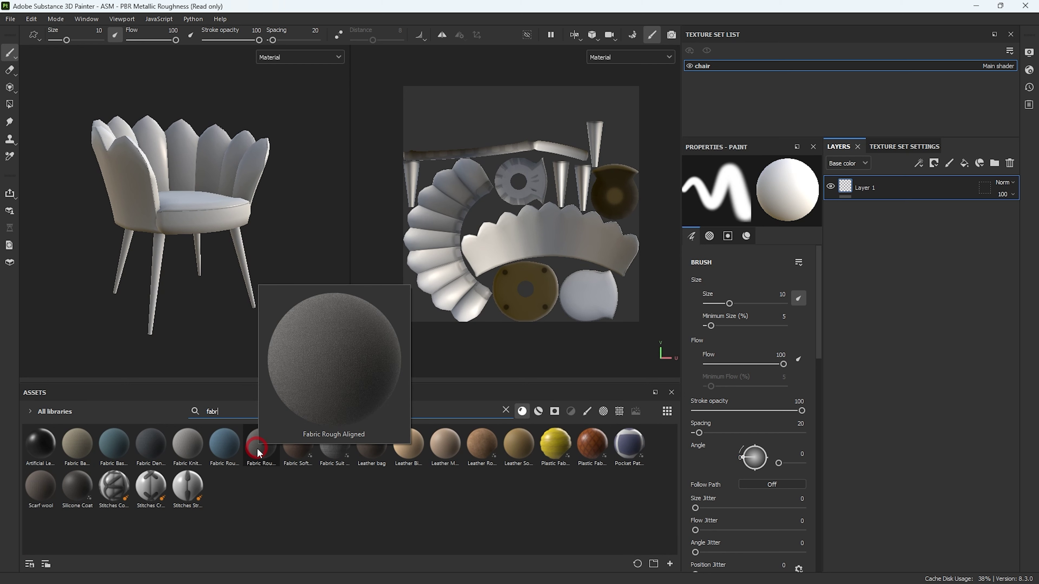
mouse_move(199, 441)
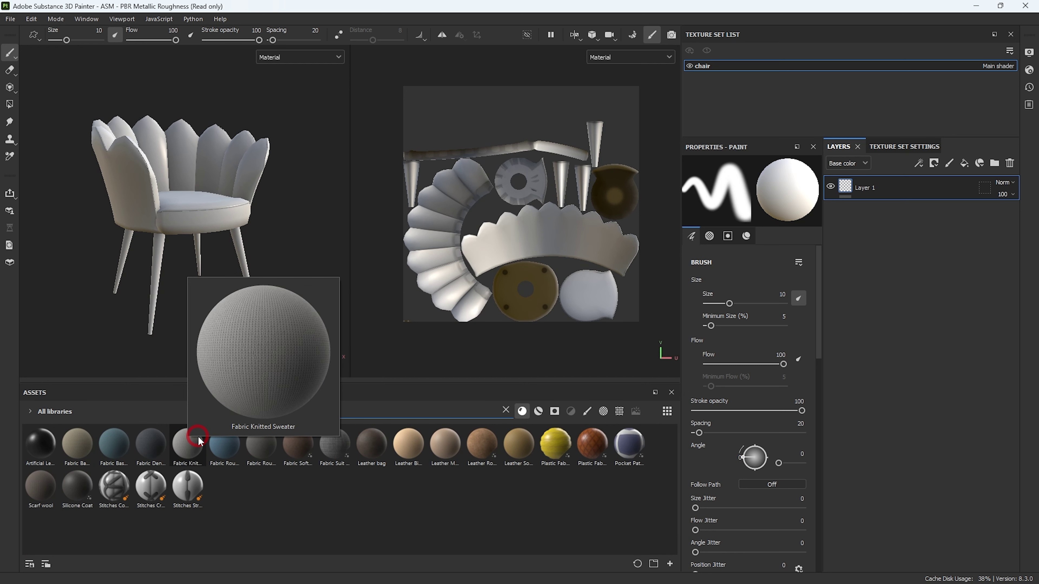
left_click_drag(195, 449, 159, 180)
left_click_drag(244, 245, 150, 186, "alt")
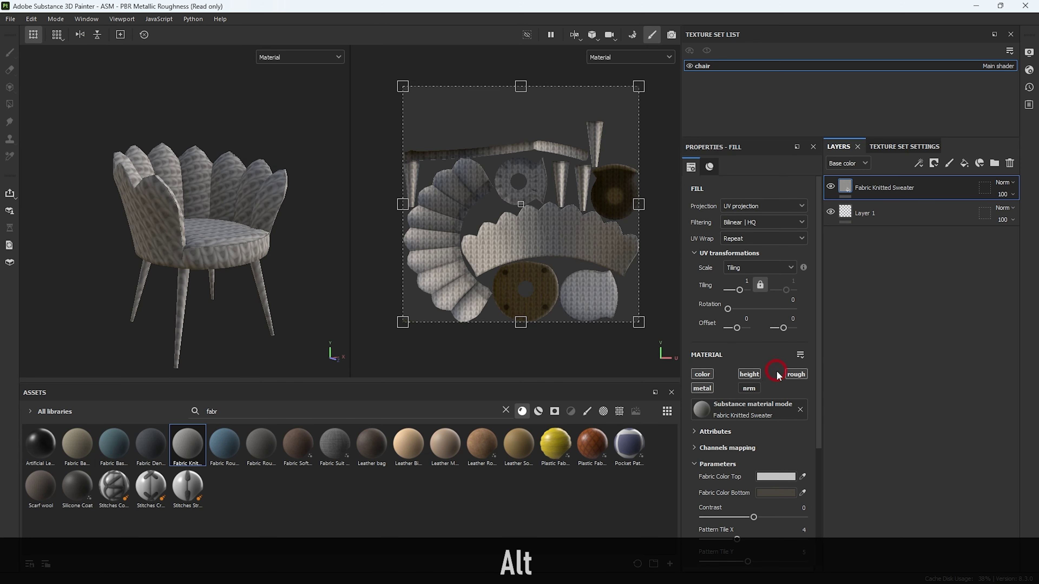
Step: Try a tiling of 26.68 for the Fabric Knitted Sweater fill layer
left_click(747, 291)
right_click_drag(230, 204, 95, 297, "alt")
middle_click_drag(143, 220, 165, 200, "alt")
right_click_drag(189, 237, 67, 301, "alt")
left_click_drag(67, 301, 230, 263, "alt")
right_click_drag(288, 274, 97, 200, "alt")
left_click_drag(97, 200, 249, 225, "alt")
left_click(746, 291)
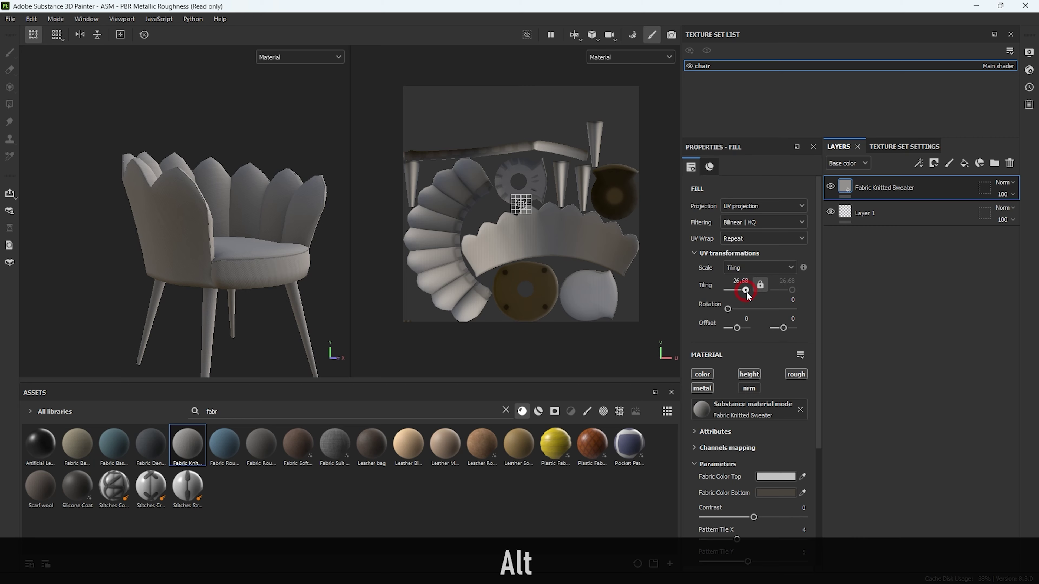
Step: Set the tiling of the Fabric Knitted Sweater layer to 14.31
left_click_drag(744, 291, 743, 291)
right_click_drag(275, 223, 193, 260, "alt")
left_click_drag(194, 261, 235, 246, "alt")
middle_click_drag(235, 246, 222, 209, "alt")
left_click_drag(222, 210, 258, 254, "alt")
left_click_drag(742, 290, 744, 291)
left_click_drag(164, 196, 202, 246, "alt")
middle_click_drag(202, 246, 235, 170, "alt")
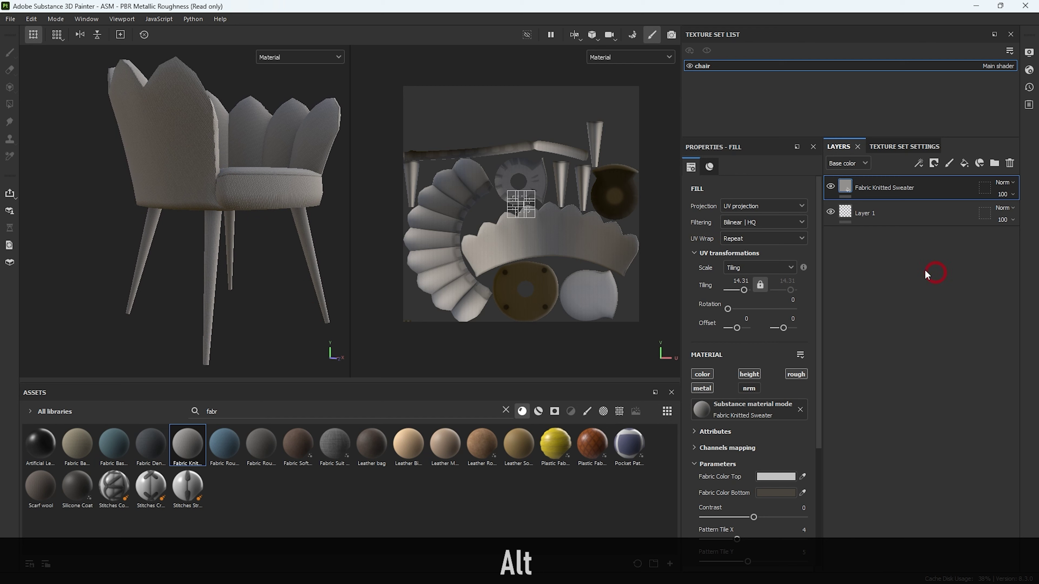
Step: Add a white mask to the Fabric Knitted Sweater layer
right_click_drag(270, 283, 225, 292, "alt")
left_click_drag(225, 292, 250, 267, "alt")
right_click_drag(251, 267, 256, 258, "alt")
right_click_drag(221, 213, 251, 248, "alt")
left_click_drag(46, 240, 329, 346)
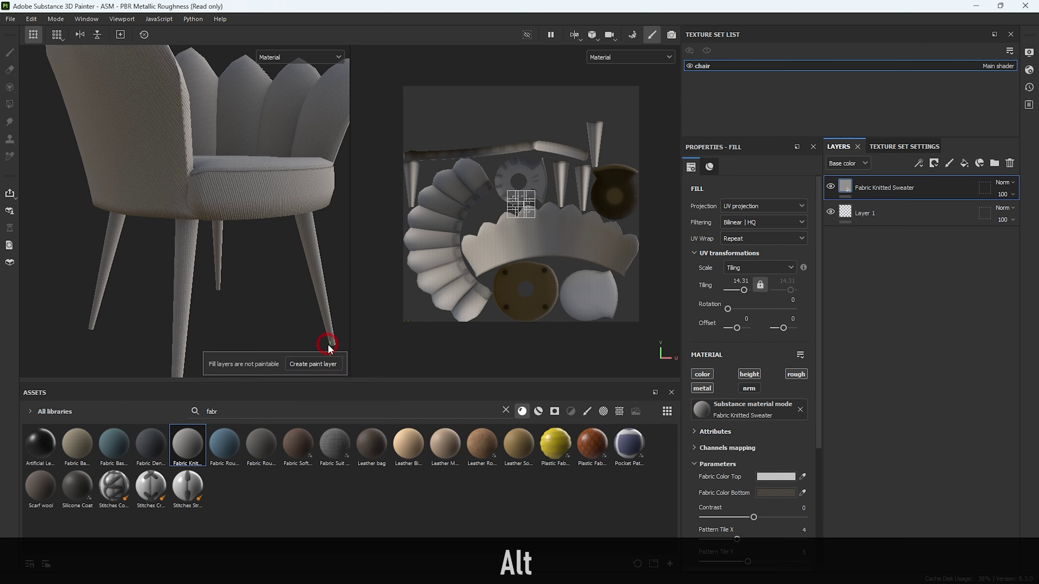
left_click(879, 192)
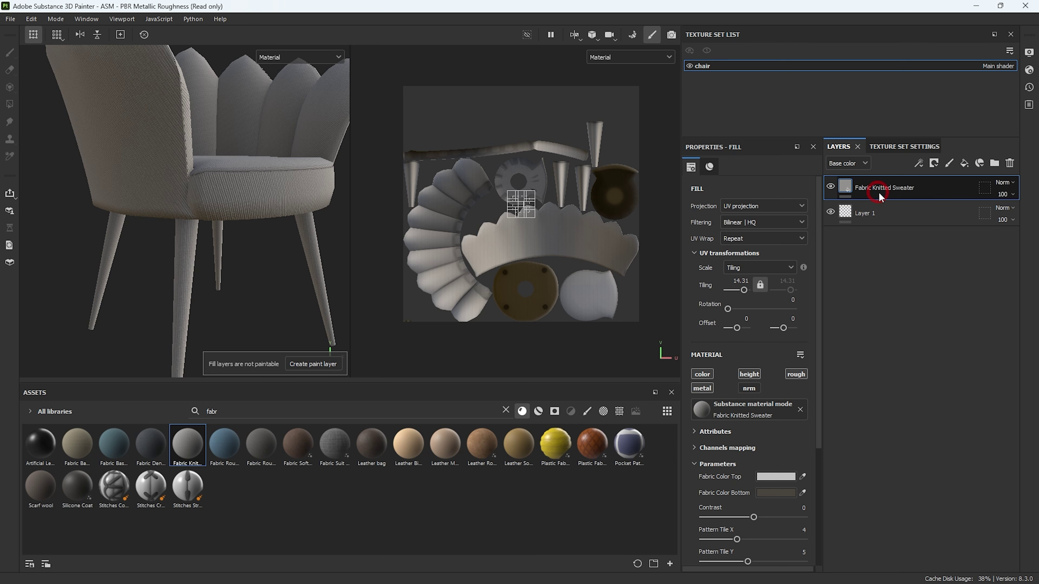
left_click(915, 178)
left_click(908, 194)
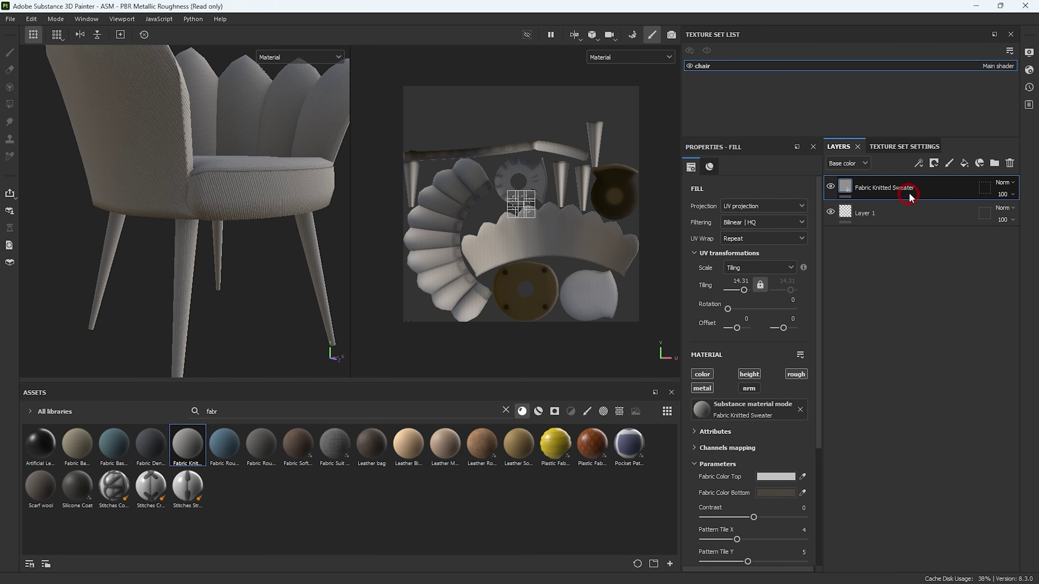
left_click(934, 163)
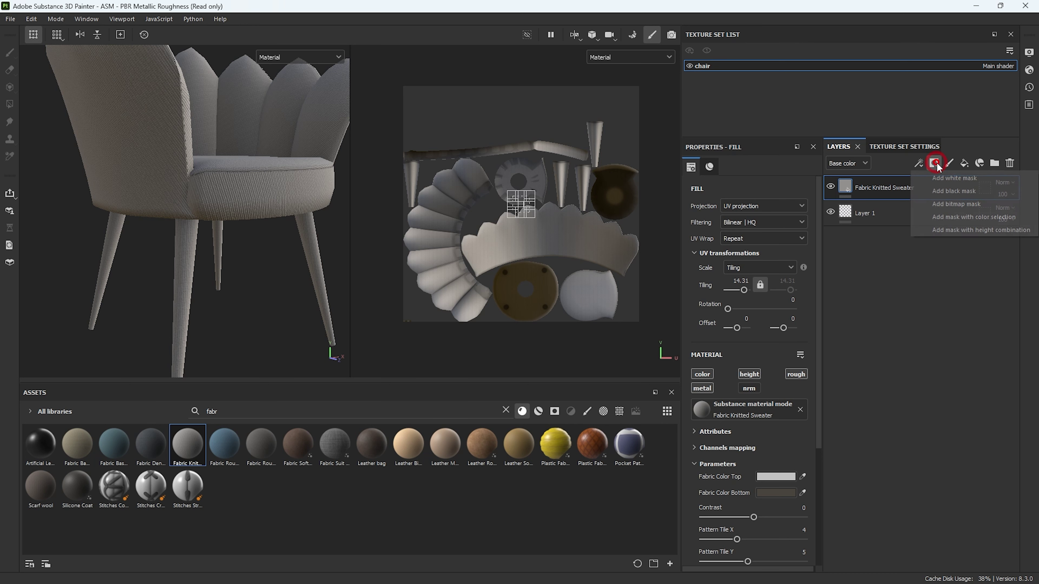
left_click(924, 179)
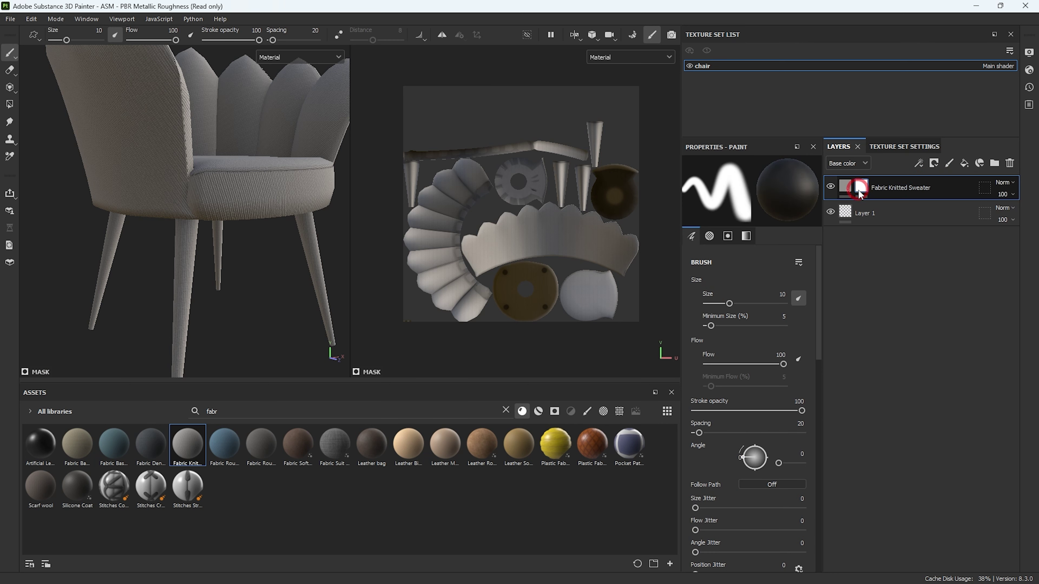
Step: Use Polygon Fill in mesh mode with color 0 to black out the fabric layer's mask over the whole chair
left_click(842, 99)
left_click_drag(198, 294, 225, 213, "alt")
left_click_drag(304, 242, 388, 218, "alt")
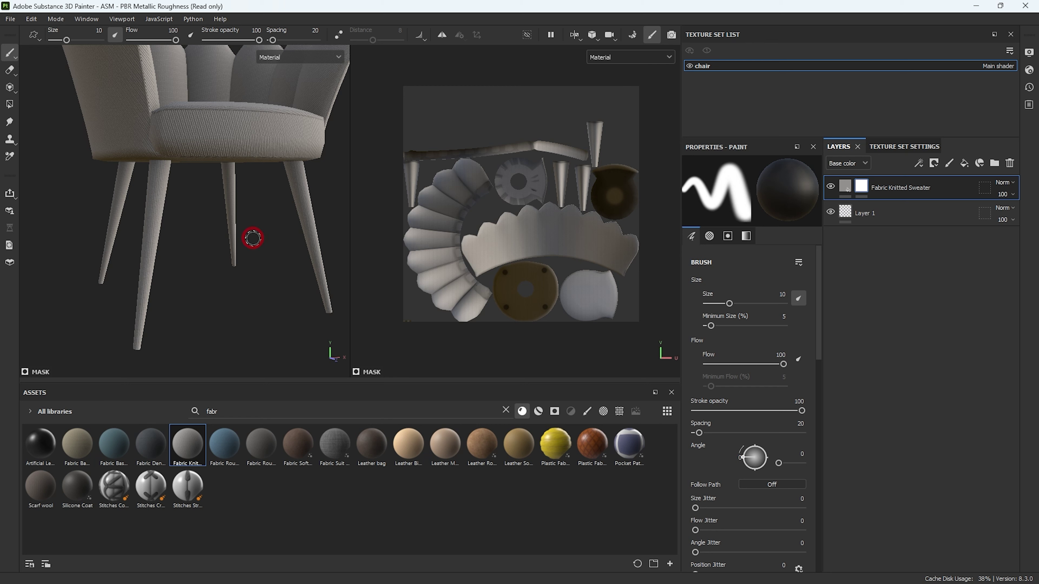
left_click(8, 105)
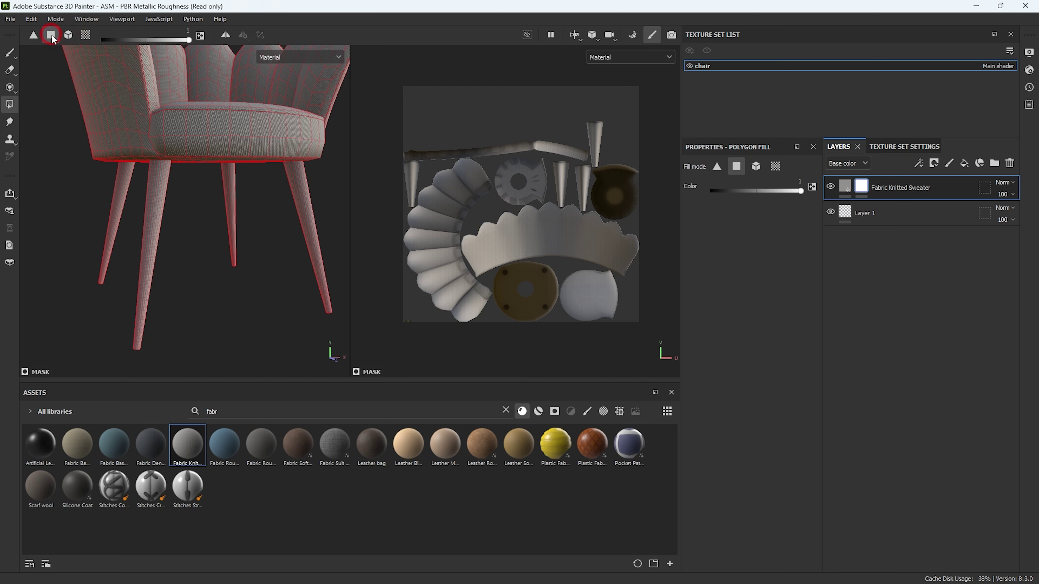
left_click(33, 36)
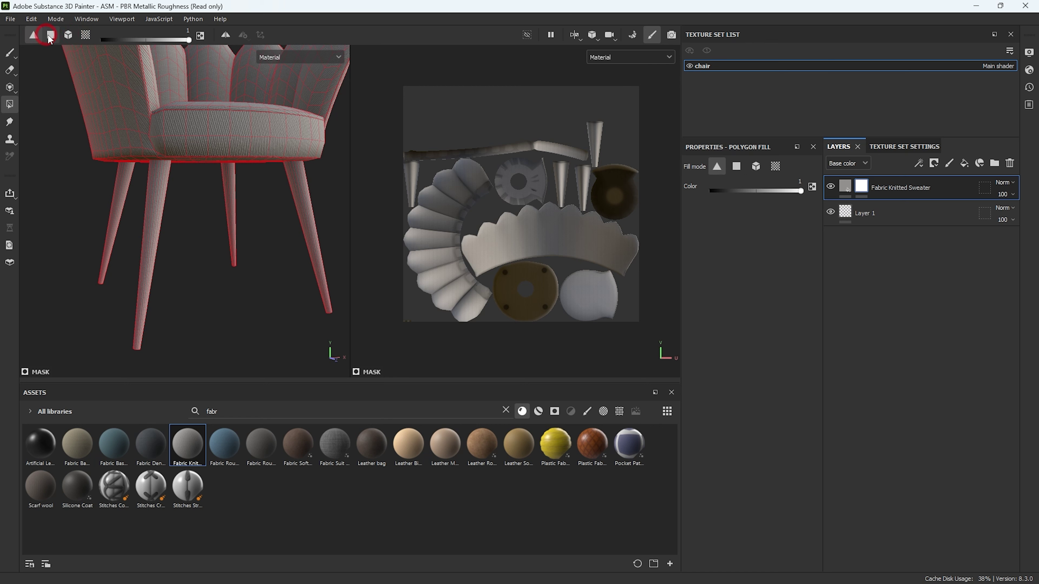
key("alt")
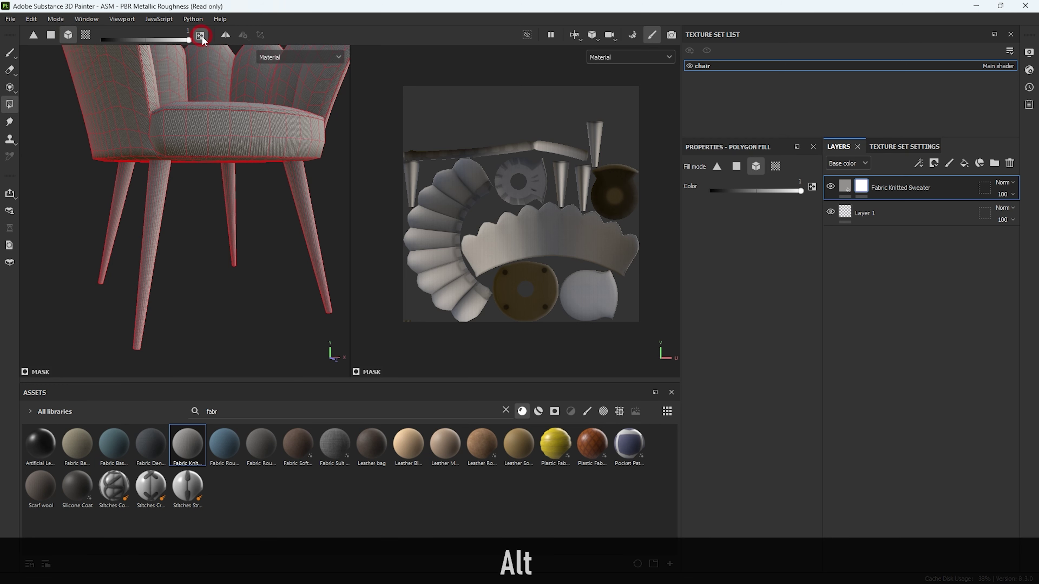
left_click_drag(386, 98, 666, 338)
right_click_drag(182, 147, 183, 115, "alt")
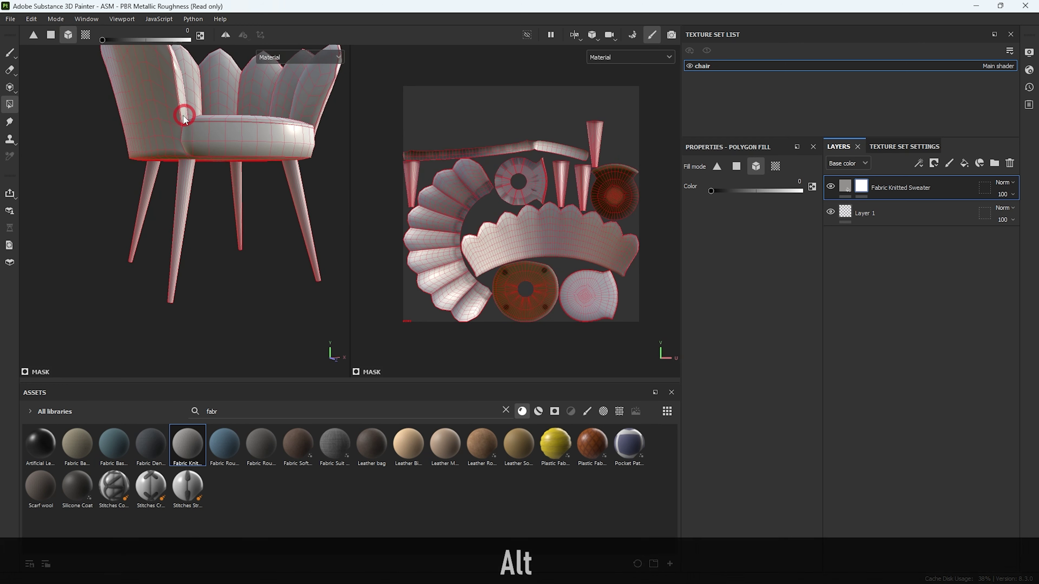
middle_click_drag(183, 115, 204, 162, "alt")
left_click_drag(204, 161, 229, 208, "alt")
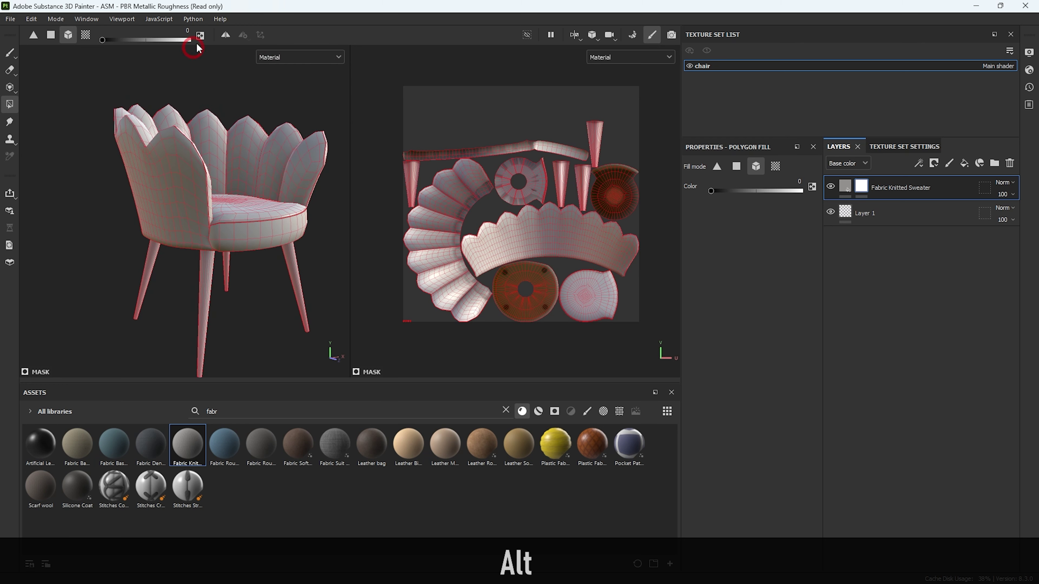
Step: Fill the upholstered backrest and seat with color 1 in the fabric layer's mask, leaving out the legs
left_click_drag(438, 254, 463, 305)
left_click_drag(97, 208, 131, 193)
right_click_drag(131, 193, 194, 229, "alt")
middle_click_drag(194, 229, 207, 169, "alt")
left_click_drag(207, 170, 193, 203, "alt")
middle_click_drag(193, 204, 195, 274, "alt")
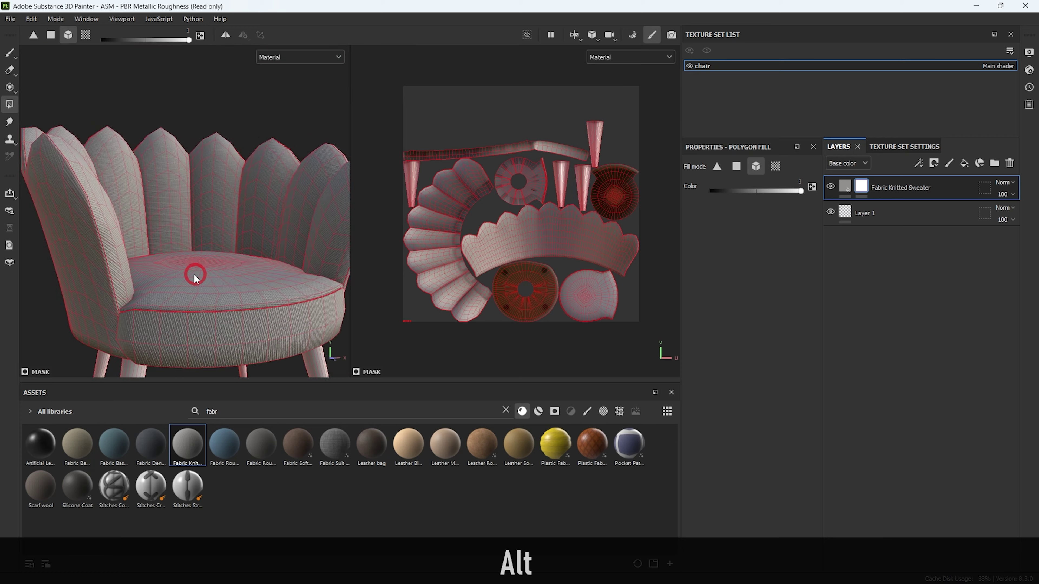
left_click_drag(195, 274, 177, 208, "alt")
right_click_drag(177, 208, 149, 205, "alt")
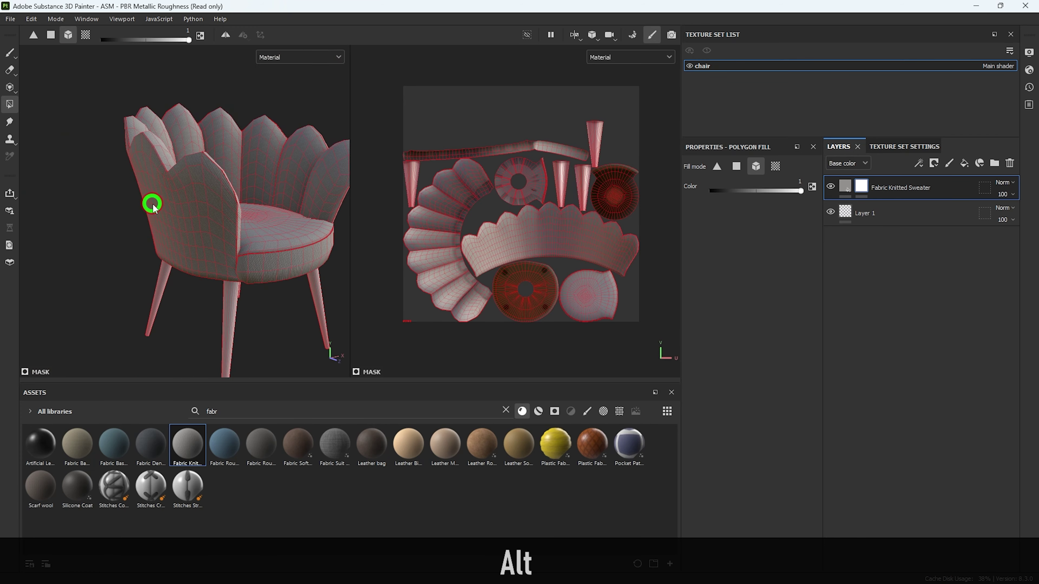
left_click_drag(222, 255, 209, 266, "alt")
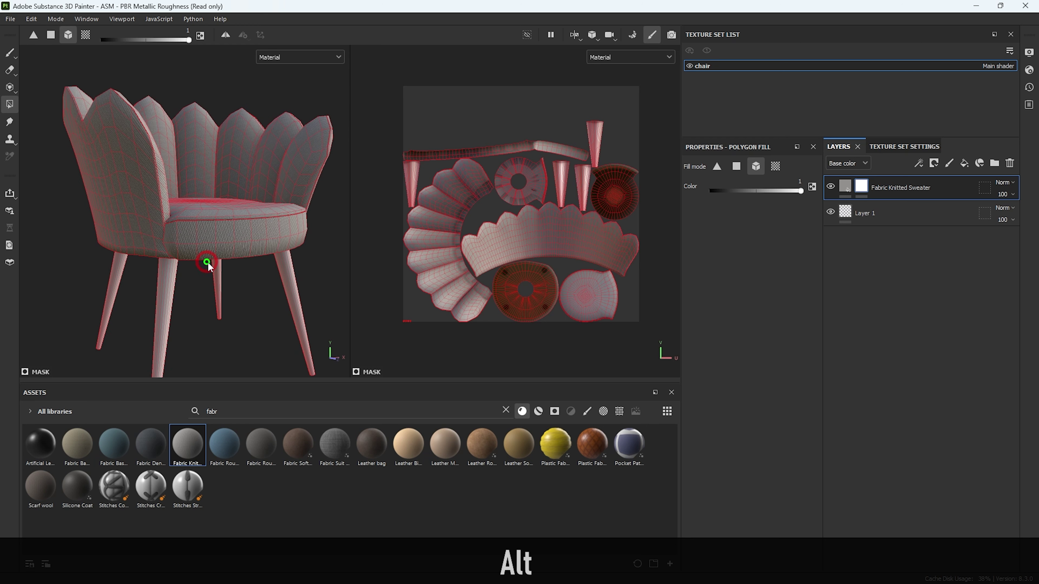
left_click_drag(214, 315, 246, 249, "alt")
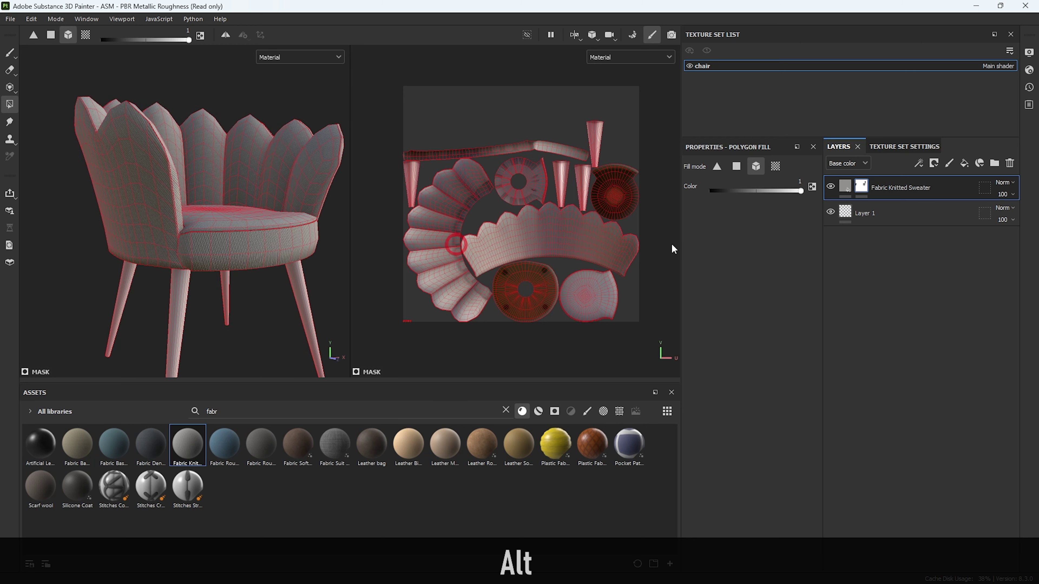
Step: Add a new fill layer above the fabric layer with a light pinkish-beige base color
left_click(965, 164)
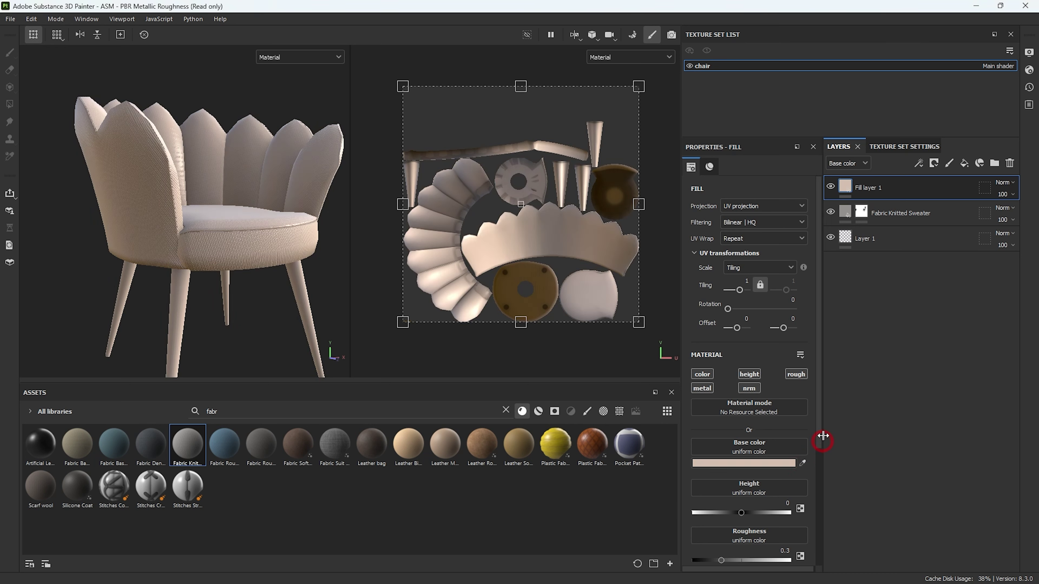
left_click_drag(241, 228, 261, 234, "alt")
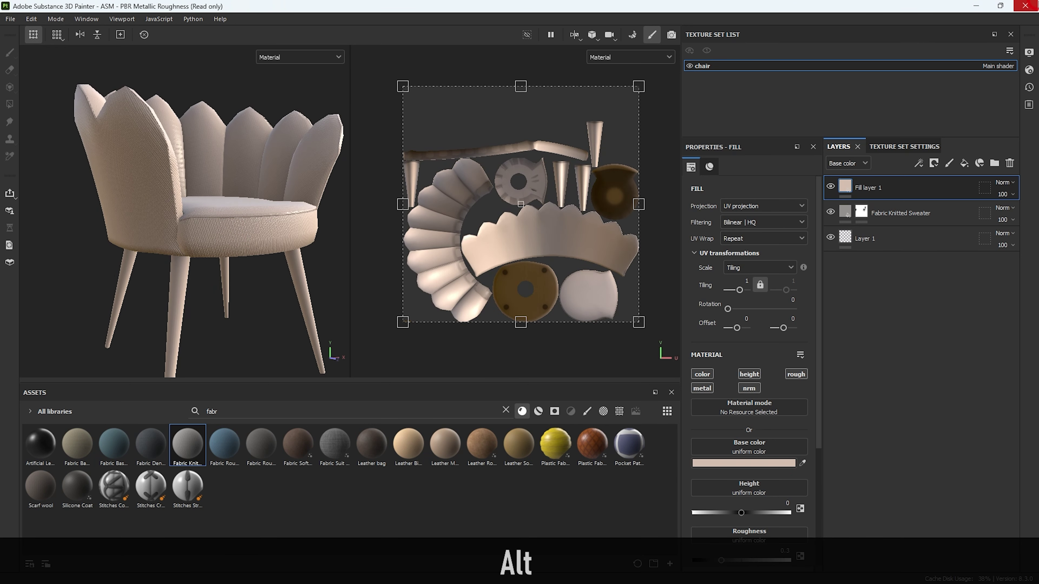
Step: Bring up the chair reference photo in the image viewer and compare its upholstery and leg colors with the model
left_click_drag(1037, 172, 609, 95)
left_click(97, 250)
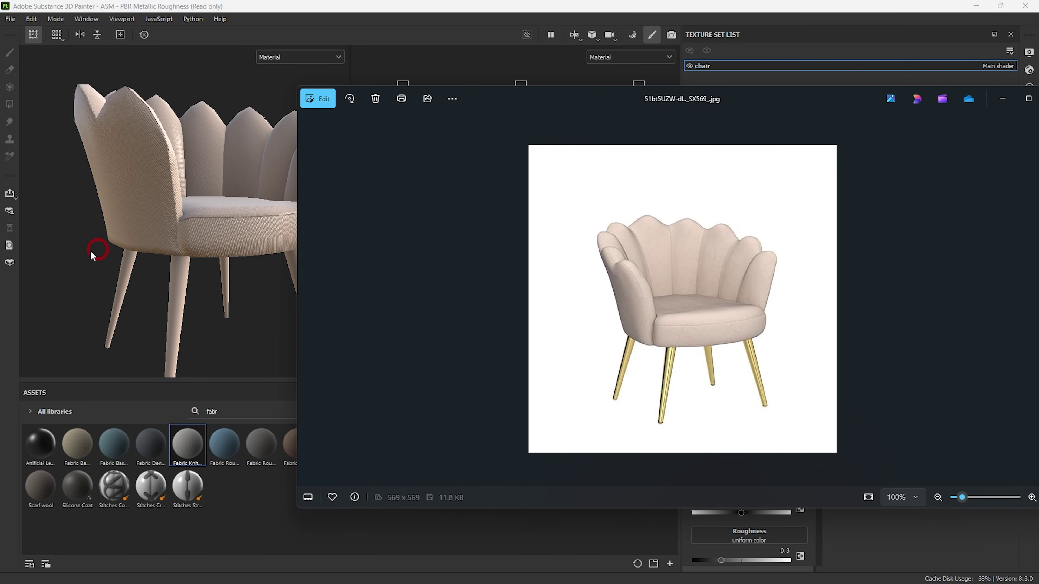
mouse_move(202, 227)
left_mouse_down("alt")
mouse_move(211, 248)
mouse_move(257, 262)
left_mouse_up("alt")
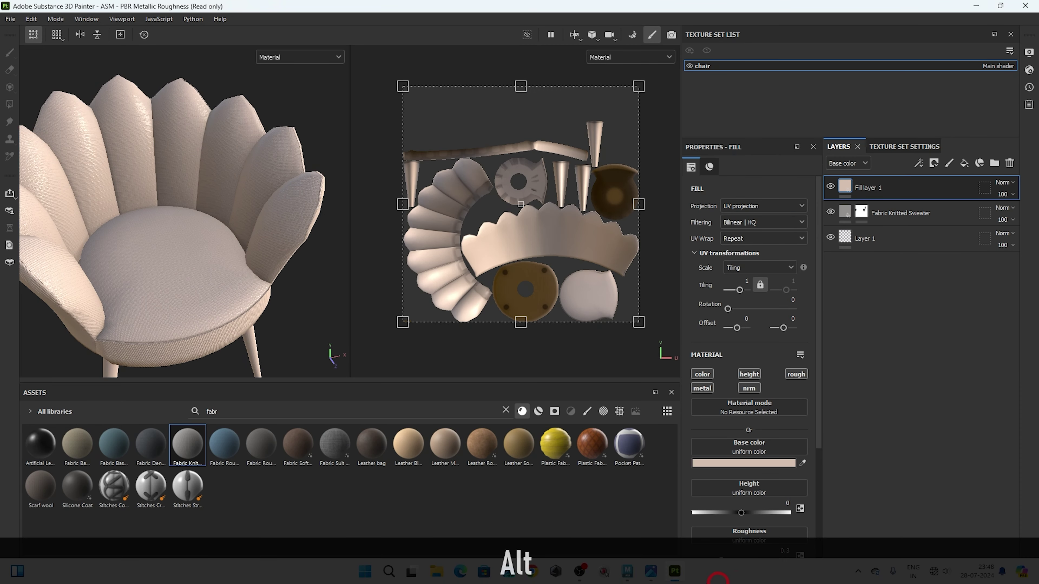
left_click(650, 578)
left_click(391, 338)
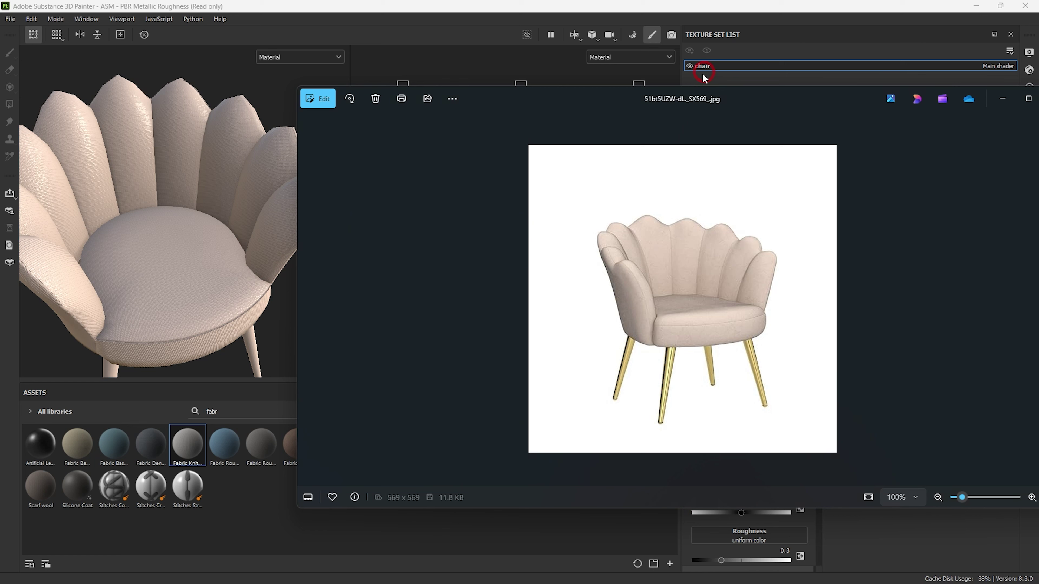
left_click_drag(633, 95, 1038, 98)
right_click_drag(272, 242, 198, 241, "alt")
left_click_drag(200, 244, 504, 227, "alt")
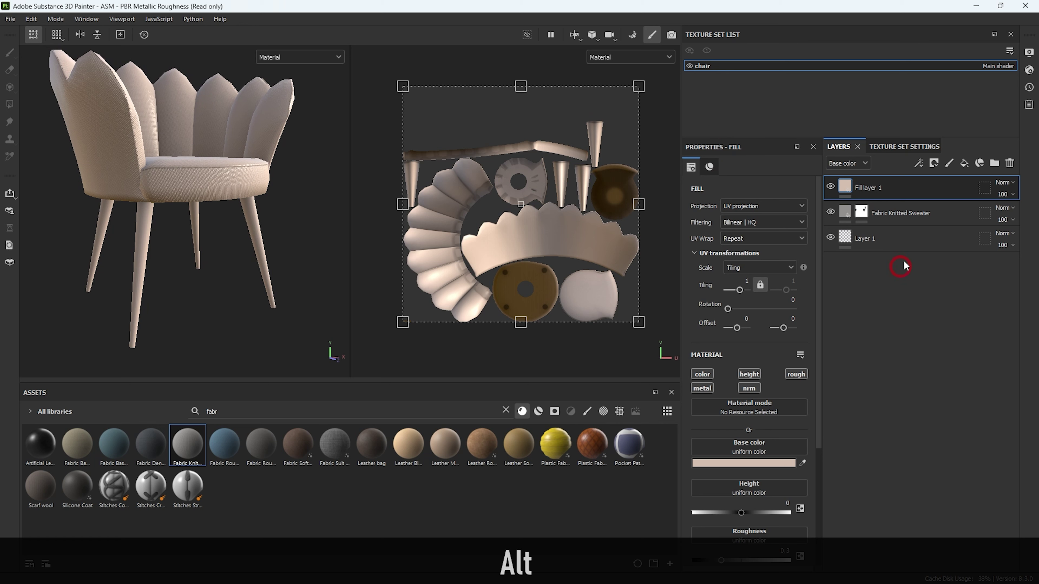
Step: Add a white mask to the beige fill layer and fill it with color 0 over the whole chair
left_click(931, 169)
left_click(945, 207)
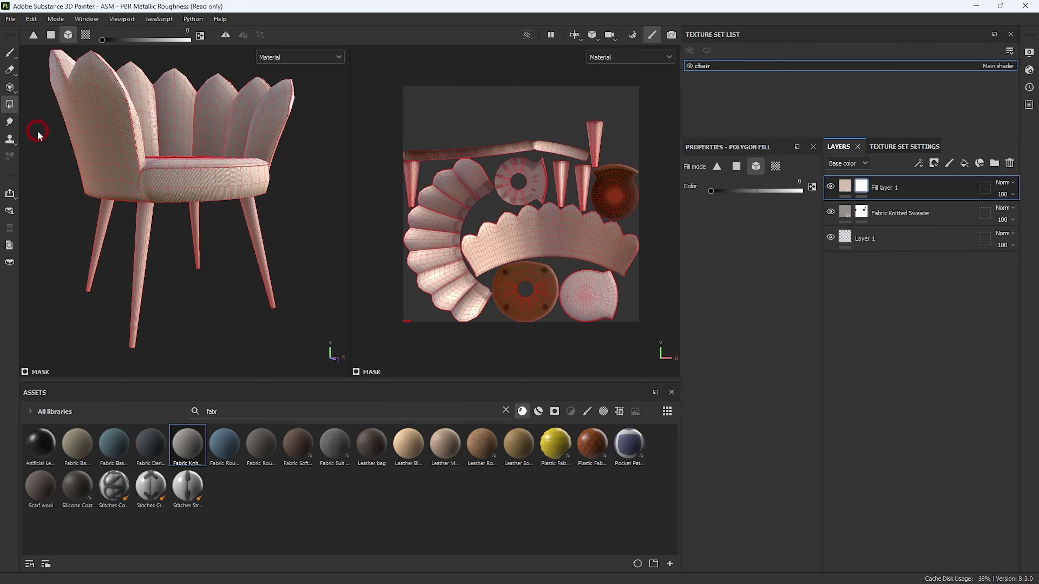
key("alt")
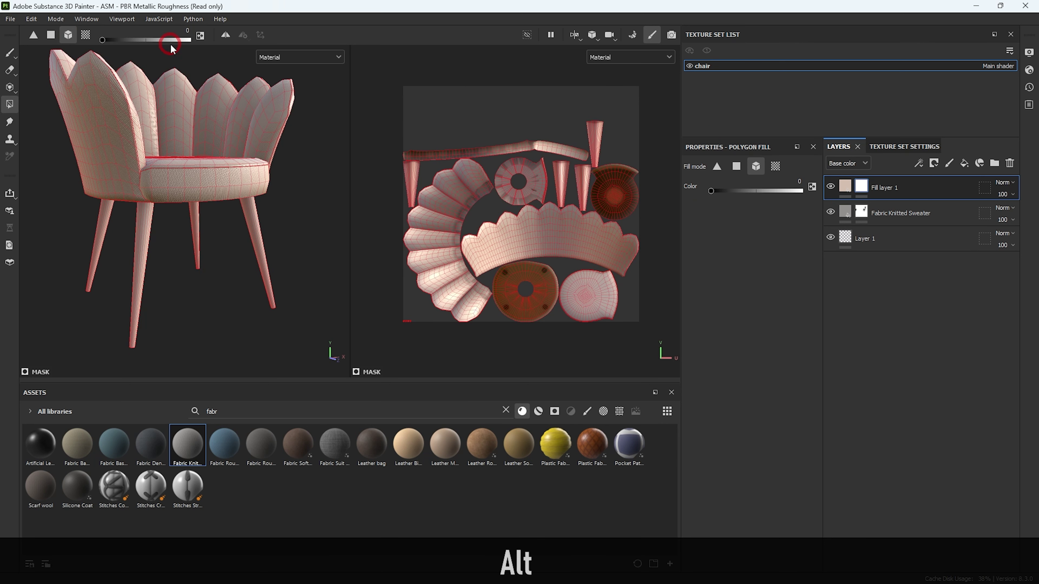
left_click_drag(526, 234, 661, 360)
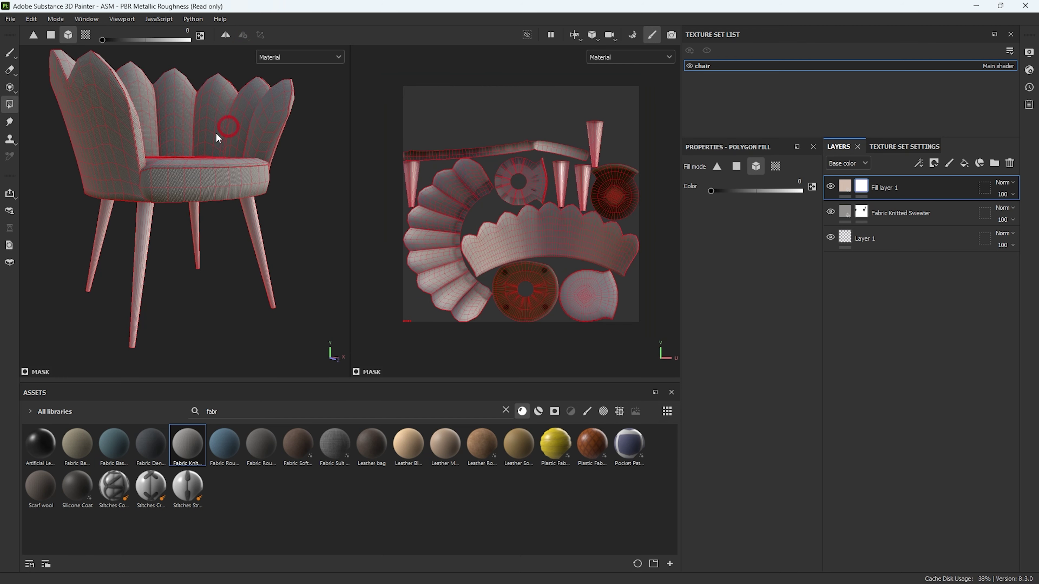
left_click_drag(176, 180, 200, 186, "alt")
Step: Fill the upholstery with color 1 in the beige fill layer's mask, leaving out the legs
left_click(200, 36)
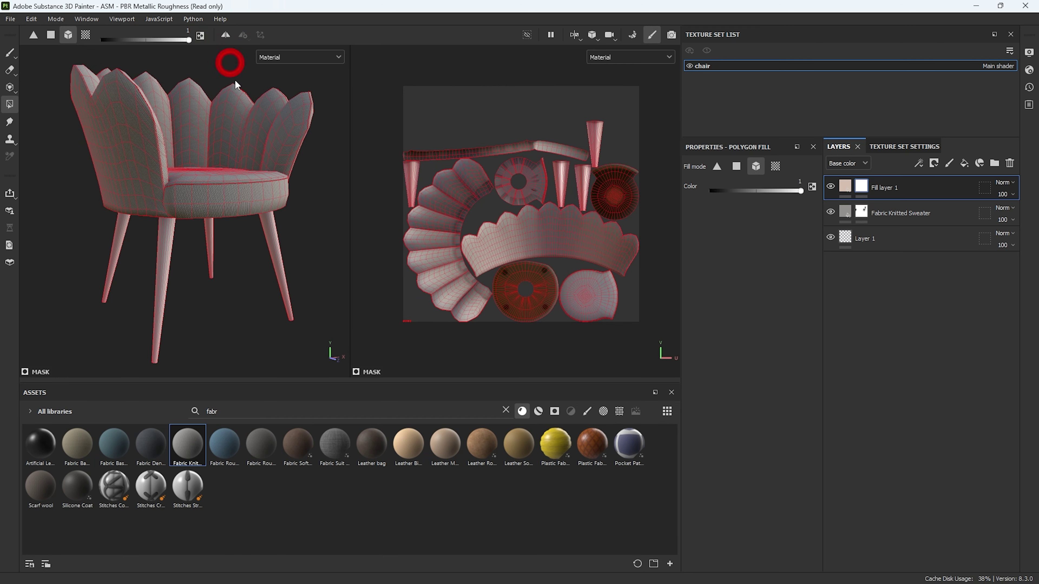
left_click(472, 234)
left_click_drag(243, 248, 194, 264, "alt")
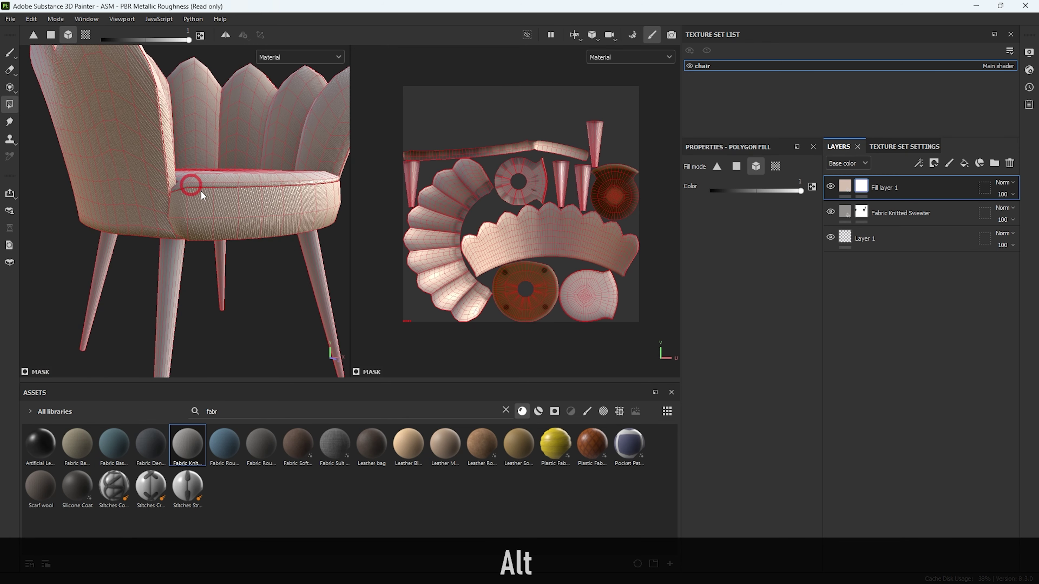
left_click_drag(253, 294, 237, 283, "alt")
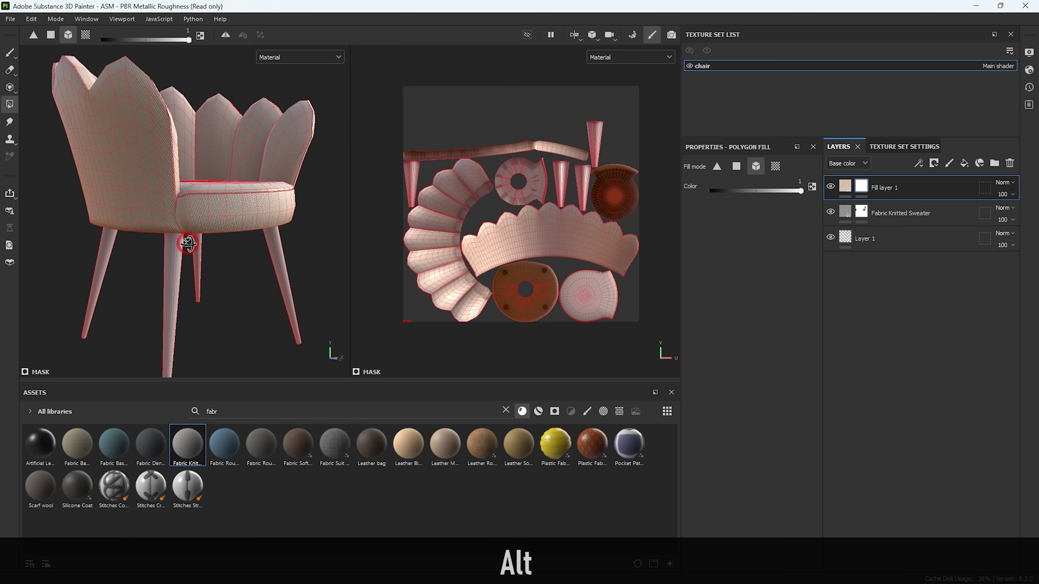
Step: Examine the beige upholstery and the chair's underside from several angles with the beige fill layer's material properties open
left_click(841, 190)
right_click_drag(130, 301, 221, 213, "alt")
left_click_drag(221, 212, 6, 164, "alt")
right_click_drag(119, 205, 7, 170, "alt")
left_click_drag(73, 193, 251, 264, "alt")
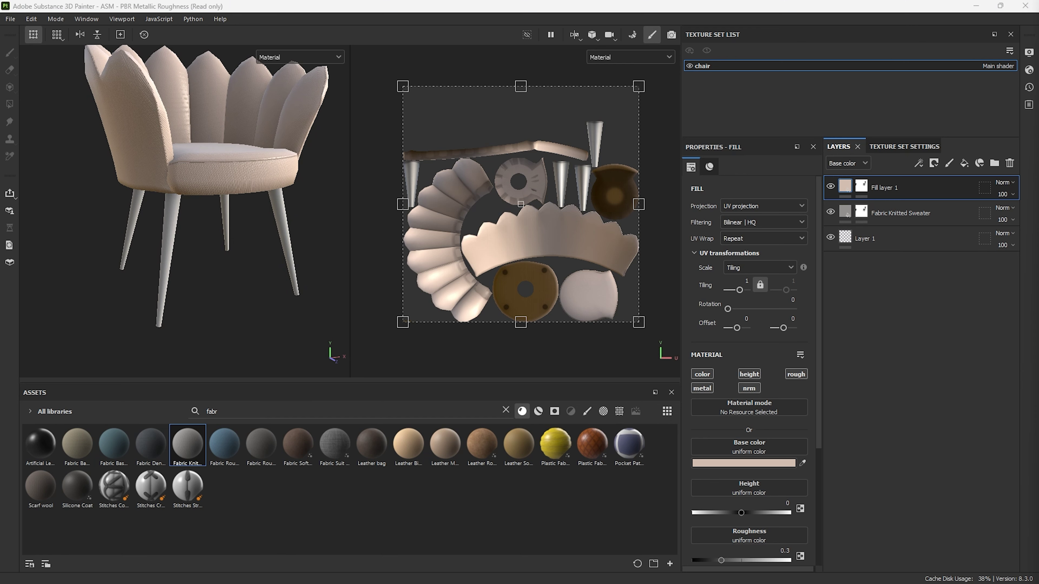
mouse_move(301, 250)
left_mouse_down("alt")
mouse_move(200, 343)
mouse_move(179, 273)
mouse_move(196, 233)
mouse_move(191, 248)
left_mouse_up("alt")
left_click_drag(243, 315, 663, 246, "alt")
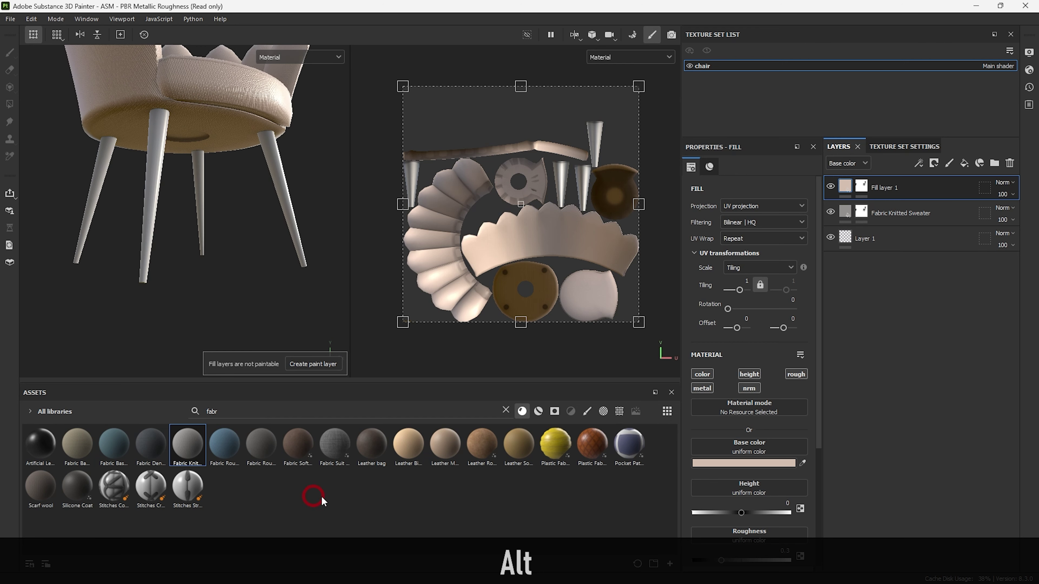
Step: Clear the "fabr" asset search so that the full range of materials is listed
left_click(212, 411)
key("BackSpace")
key("BackSpace")
key("BackSpace")
key("BackSpace")
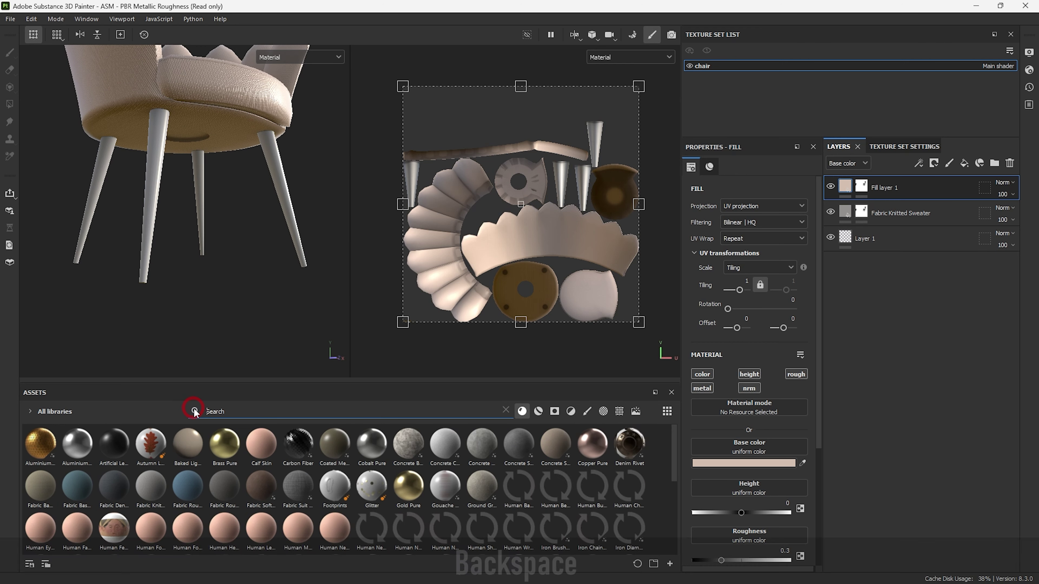
Step: Try the aluminium material on the beige fill layer and undo the change
left_click(75, 447)
left_click_drag(156, 261, 221, 270, "alt")
middle_click_drag(221, 270, 216, 197, "alt")
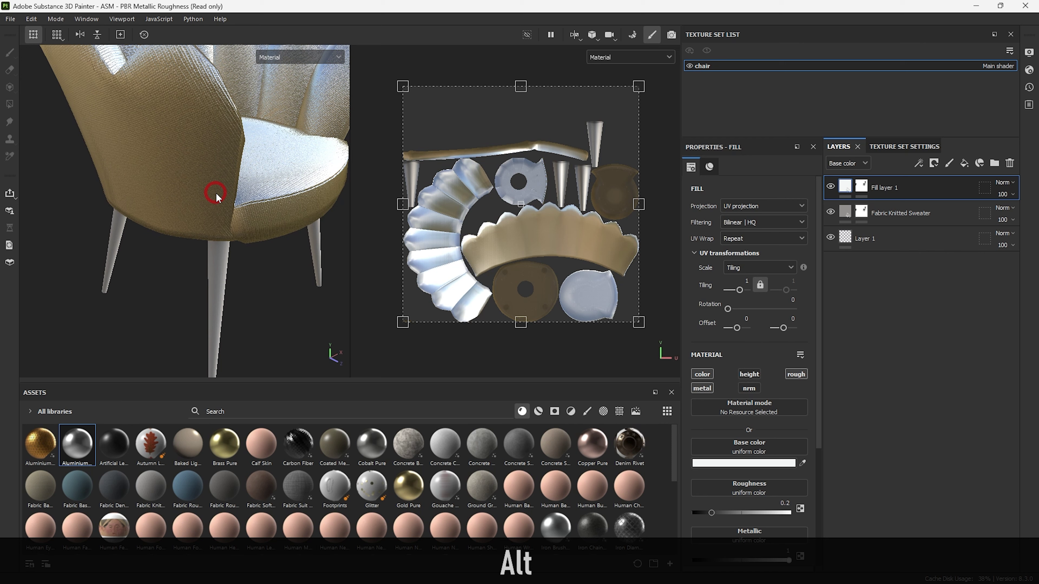
key("ctrl+z")
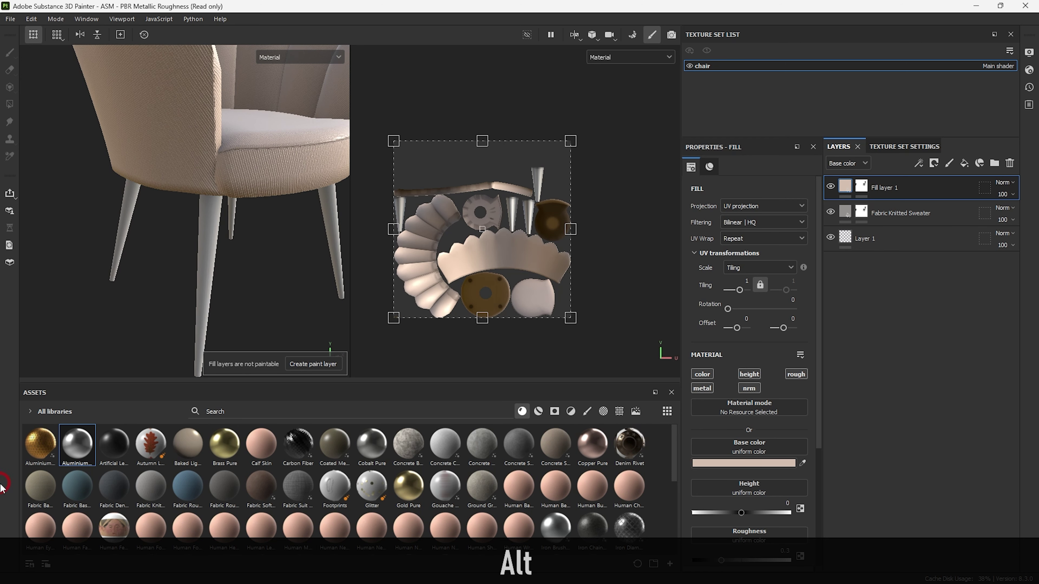
left_click(79, 448)
left_click_drag(52, 188, 285, 260, "alt")
key("ctrl+z")
Step: Add the Brass Pure material as a new layer above the beige fill layer
left_click(226, 453)
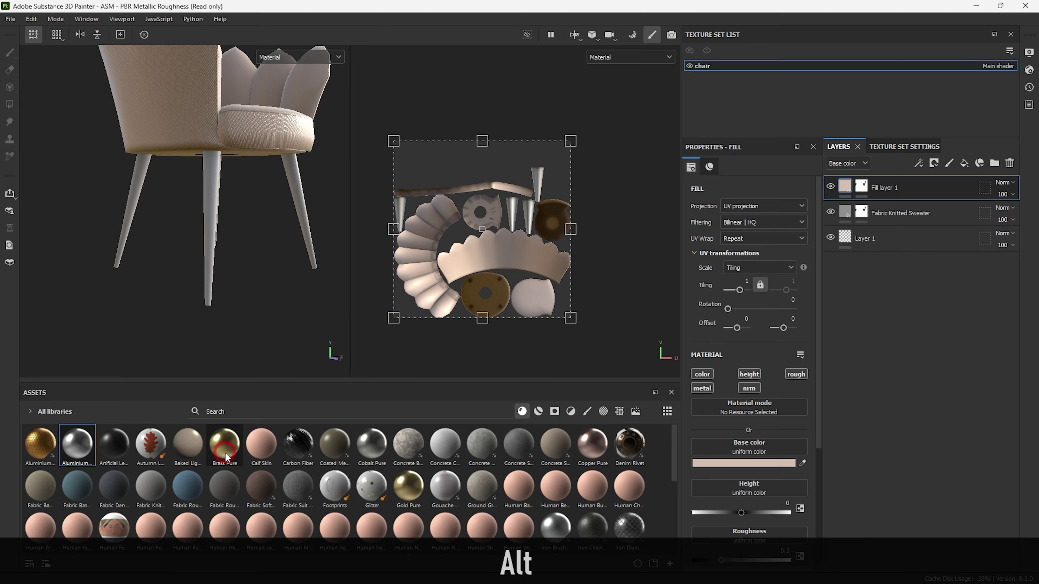
left_click_drag(226, 458, 269, 308)
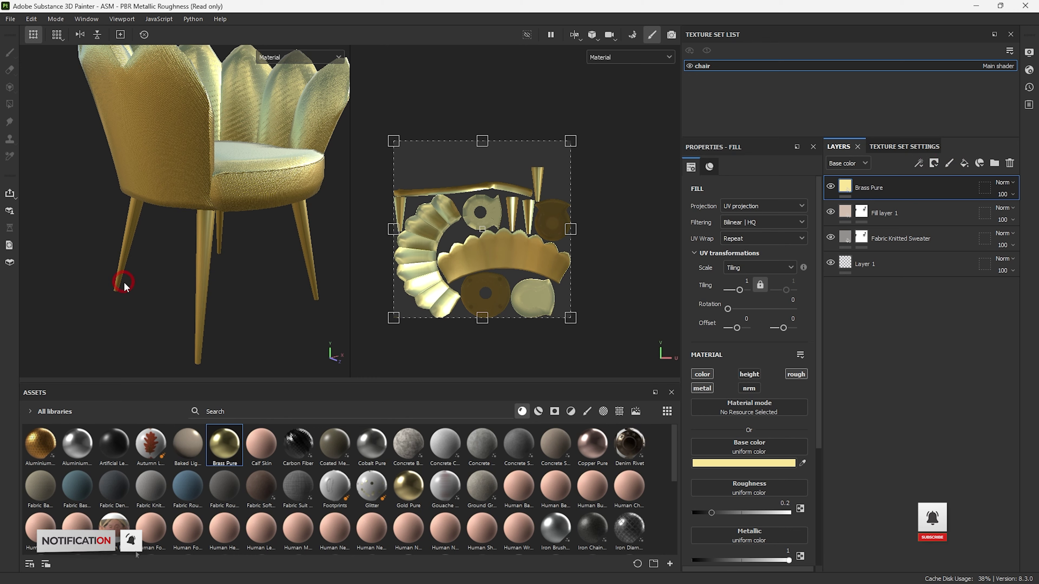
left_click_drag(123, 283, 181, 168, "alt")
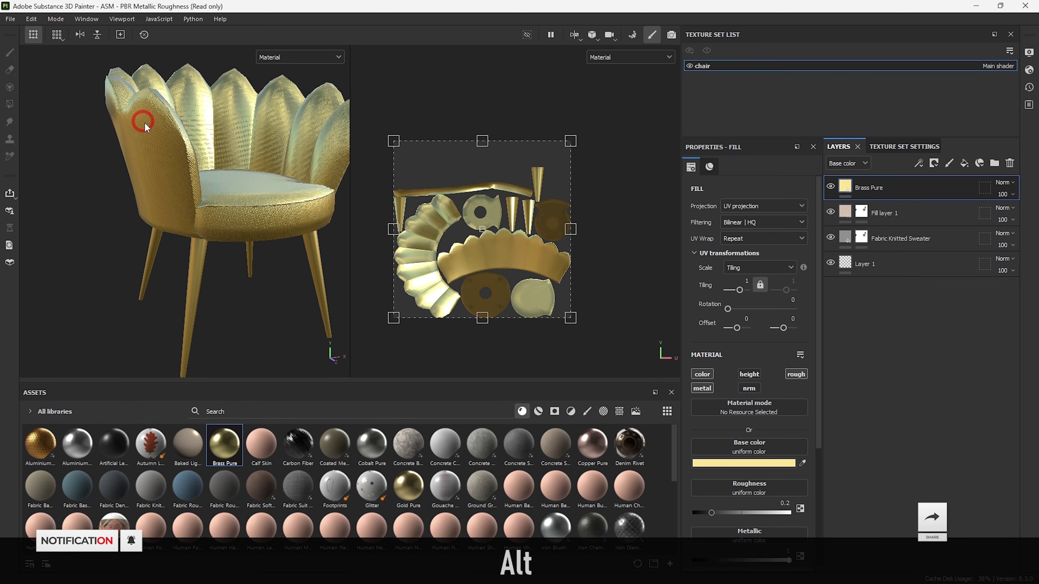
mouse_move(311, 278)
left_mouse_down("alt")
mouse_move(264, 343)
mouse_move(218, 287)
mouse_move(239, 263)
mouse_move(217, 280)
mouse_move(316, 284)
left_mouse_up("alt")
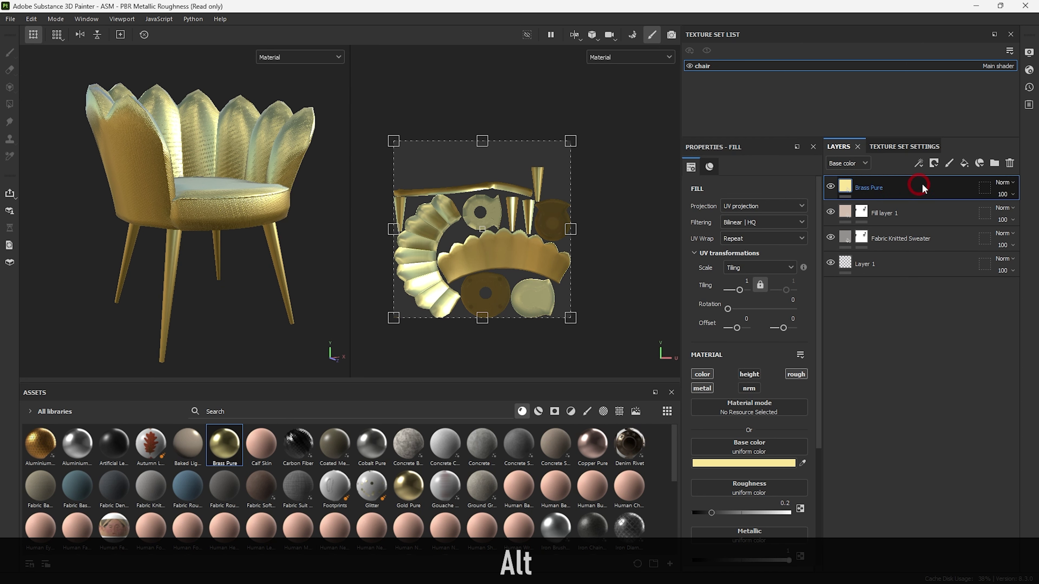
Step: Add a white mask to the Brass Pure layer and fill it with color 0 over the whole chair
left_click(934, 163)
left_click(935, 177)
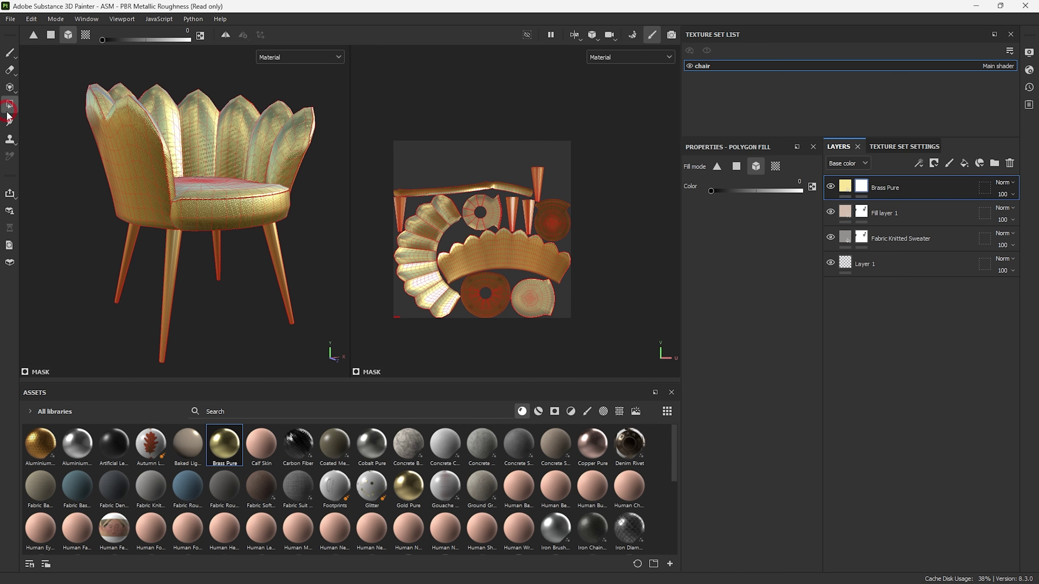
left_click_drag(386, 111, 589, 359)
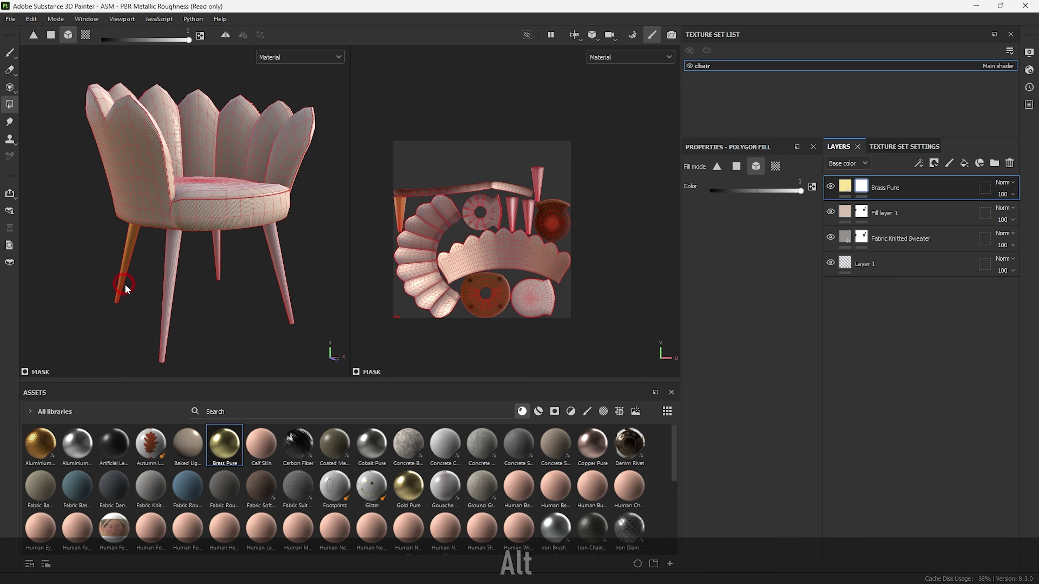
Step: Fill the chair legs with color 1 in the Brass Pure layer's mask using whole-mesh Polygon Fill
middle_click_drag(154, 266, 178, 172, "alt")
right_click_drag(180, 182, 557, 193, "alt")
left_click(542, 175)
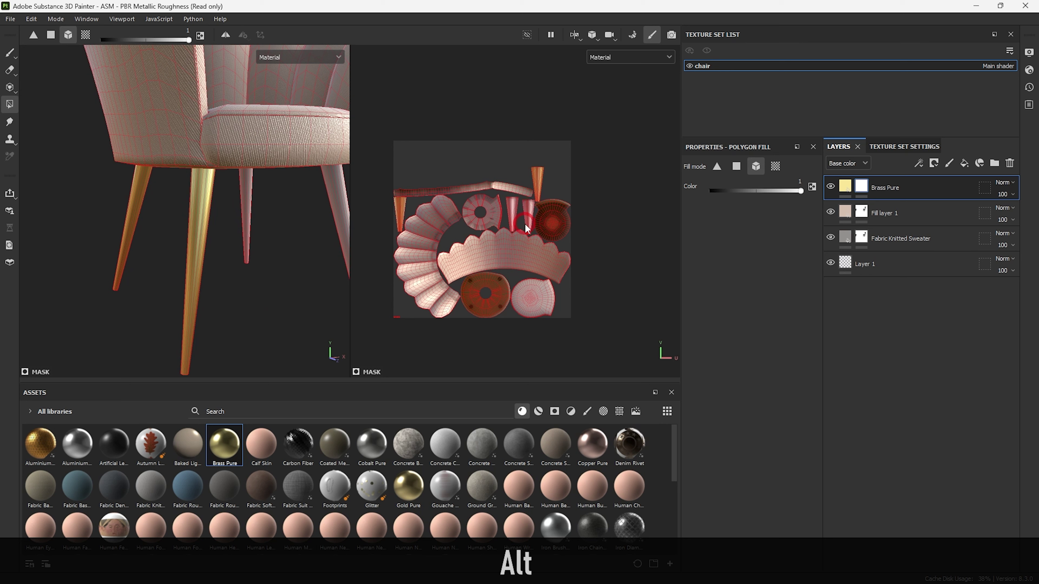
left_click(510, 210)
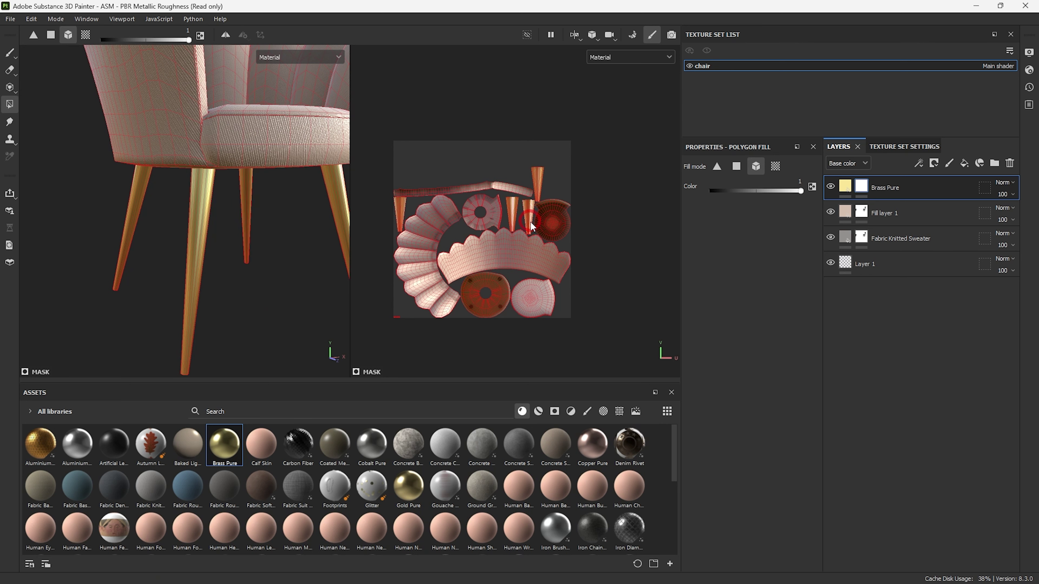
Step: Examine the four circular shells in the corner of the UV layout and the brass legs on the model
middle_click_drag(184, 241, 186, 161, "alt")
right_click_drag(186, 162, 390, 186, "alt")
right_click_drag(389, 186, 290, 167, "alt")
middle_click_drag(213, 225, 202, 188, "alt")
left_click_drag(201, 187, 238, 135, "alt")
right_click_drag(449, 295, 611, 245, "alt")
middle_click_drag(611, 245, 614, 152, "alt")
right_click_drag(614, 152, 520, 306, "alt")
right_click_drag(458, 317, 505, 376, "alt")
middle_click_drag(505, 375, 535, 297, "alt")
right_click_drag(535, 298, 579, 417, "alt")
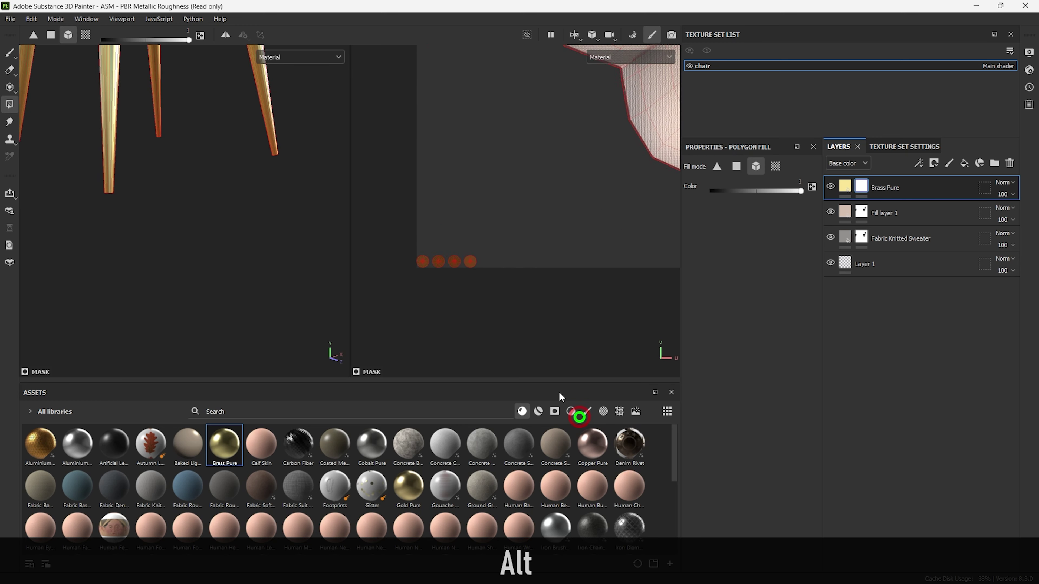
right_click_drag(438, 261, 472, 322, "alt")
middle_click_drag(472, 322, 432, 256, "alt")
right_click_drag(431, 255, 534, 489, "alt")
right_click_drag(608, 253, 389, 221, "alt")
right_click_drag(573, 266, 348, 237, "alt")
middle_click_drag(530, 257, 342, 290, "alt")
right_click_drag(430, 259, 496, 399, "alt")
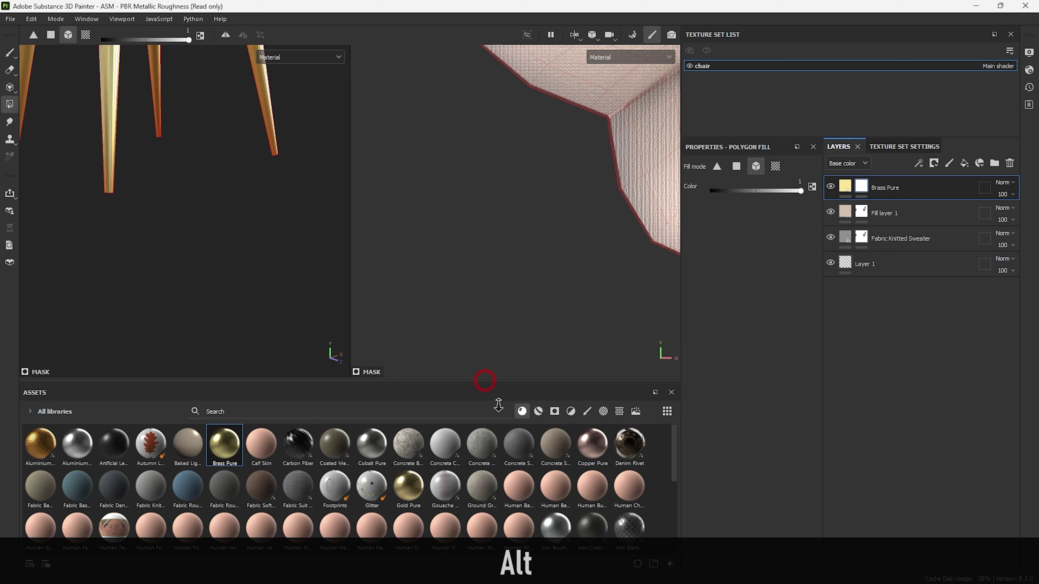
middle_click_drag(496, 399, 462, 158, "alt")
right_click_drag(462, 157, 484, 295, "alt")
middle_click_drag(483, 296, 495, 258, "alt")
left_click_drag(118, 203, 204, 311, "alt")
middle_click_drag(204, 311, 201, 289, "alt")
left_click_drag(224, 221, 207, 194, "alt")
left_click_drag(249, 267, 193, 368, "alt")
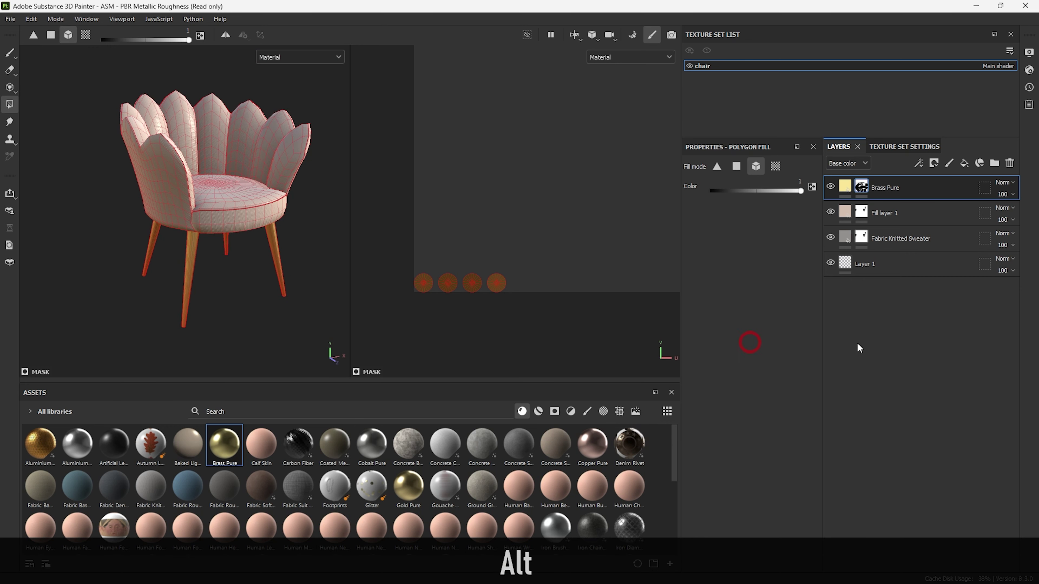
Step: Bring up the chair reference photo in the image viewer and examine the gold legs and their tips up close
key("alt+Tab")
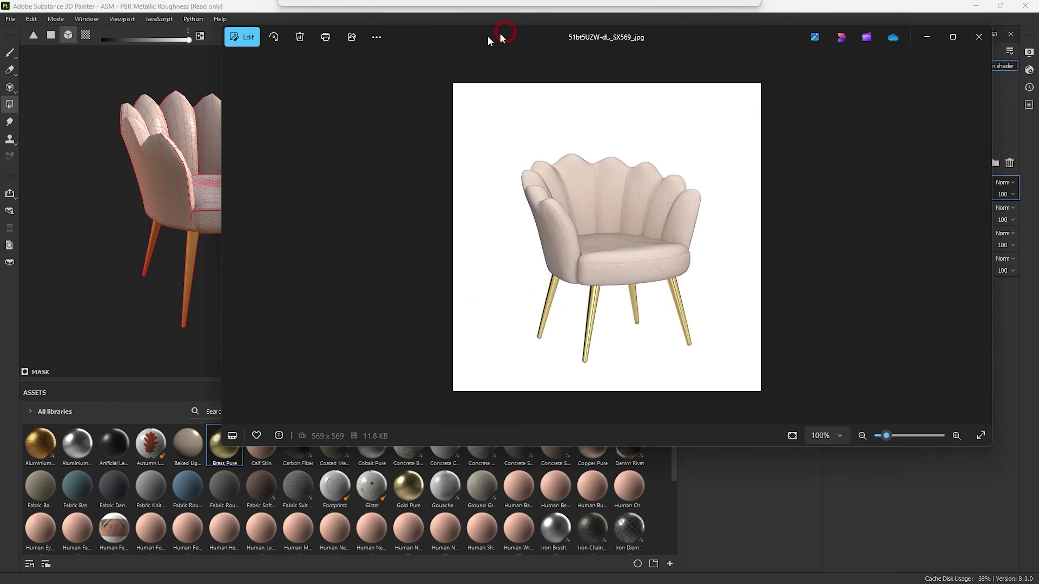
scroll(505, 389, "up", 5)
scroll(506, 388, "up", 1)
left_click_drag(506, 389, 424, 144)
left_click_drag(405, 255, 411, 171, "alt")
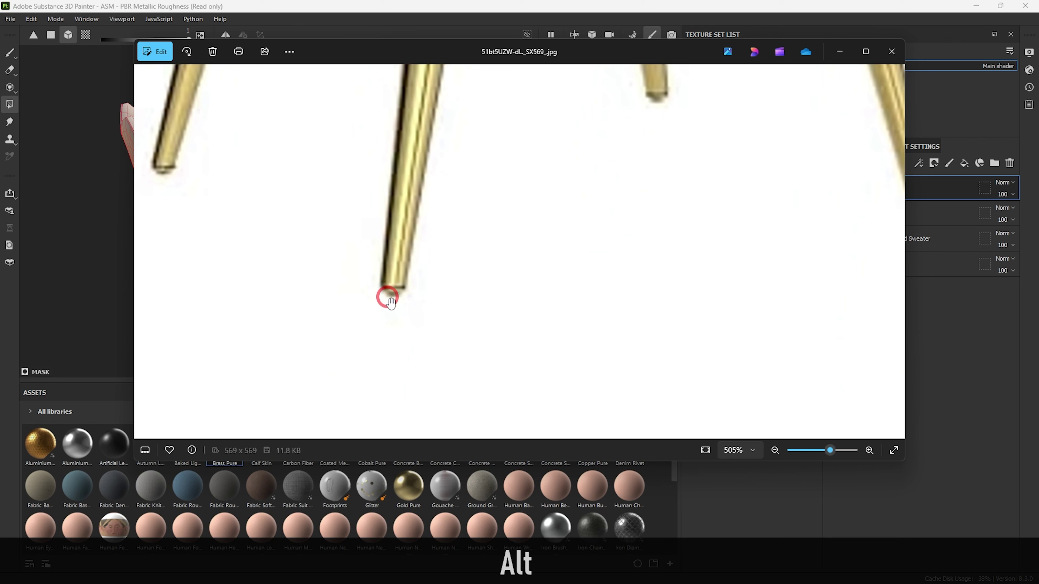
left_click_drag(462, 176, 438, 357, "alt")
scroll(438, 357, "down", 5)
left_click_drag(645, 52, 1038, 119)
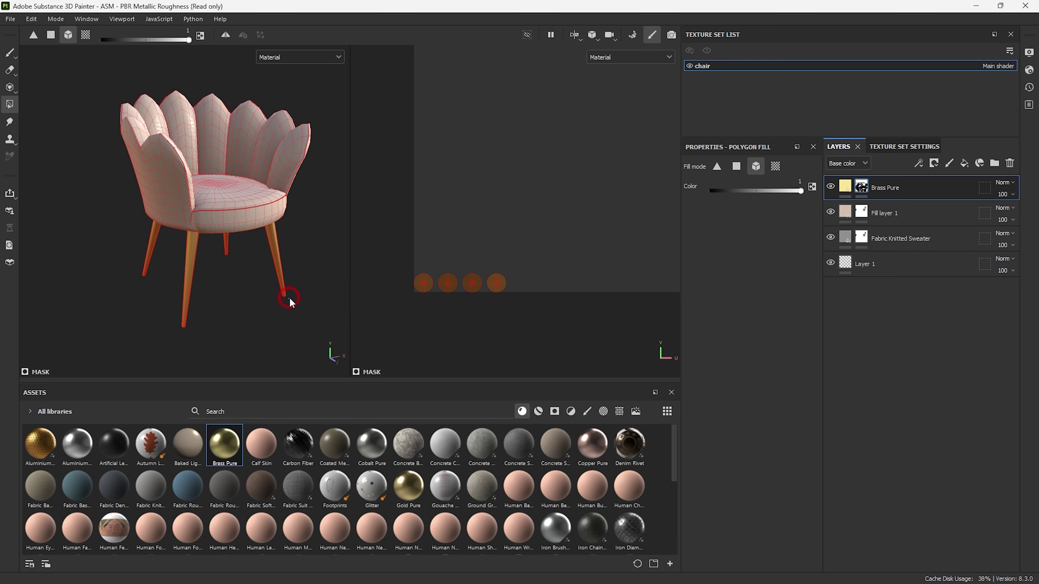
left_click(10, 53)
right_click_drag(112, 257, 123, 293, "alt")
mouse_move(123, 293)
left_mouse_down("alt")
mouse_move(213, 244)
mouse_move(186, 234)
mouse_move(215, 229)
left_mouse_up("alt")
right_click_drag(120, 243, 194, 284, "alt")
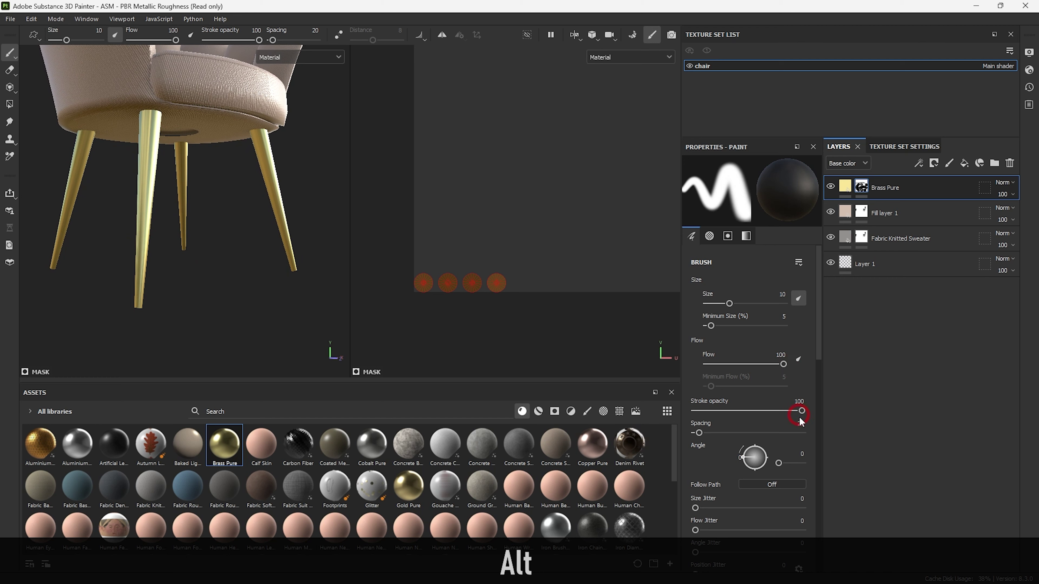
scroll(800, 421, "down", 5)
Step: Try the height channel on the Brass Pure layer's fill material and turn it back off
left_click(840, 191)
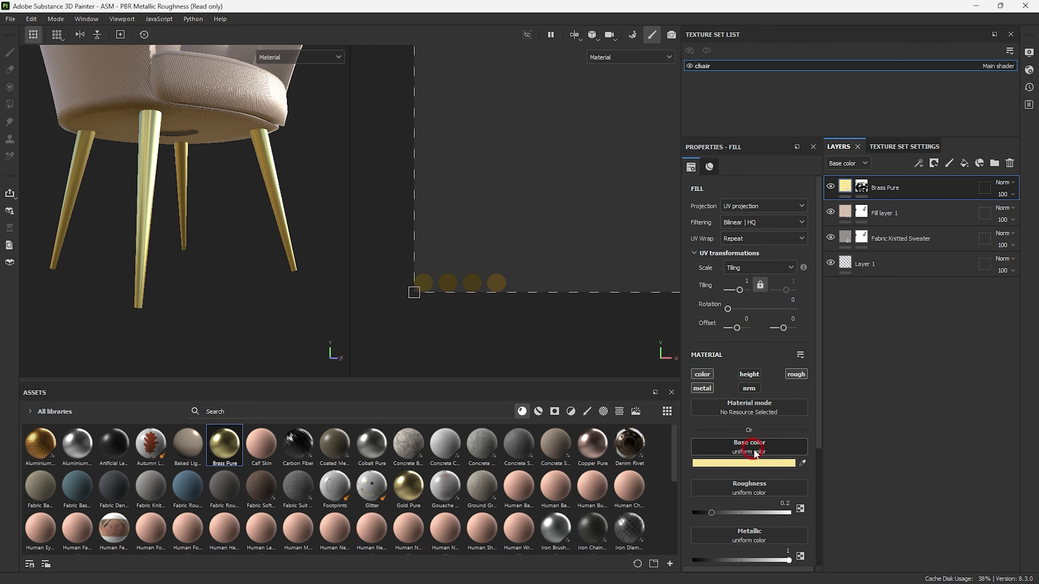
scroll(757, 452, "down", 2)
scroll(755, 426, "up", 1)
left_click(744, 344)
left_click_drag(200, 213, 189, 267, "alt")
right_click_drag(190, 266, 330, 282, "alt")
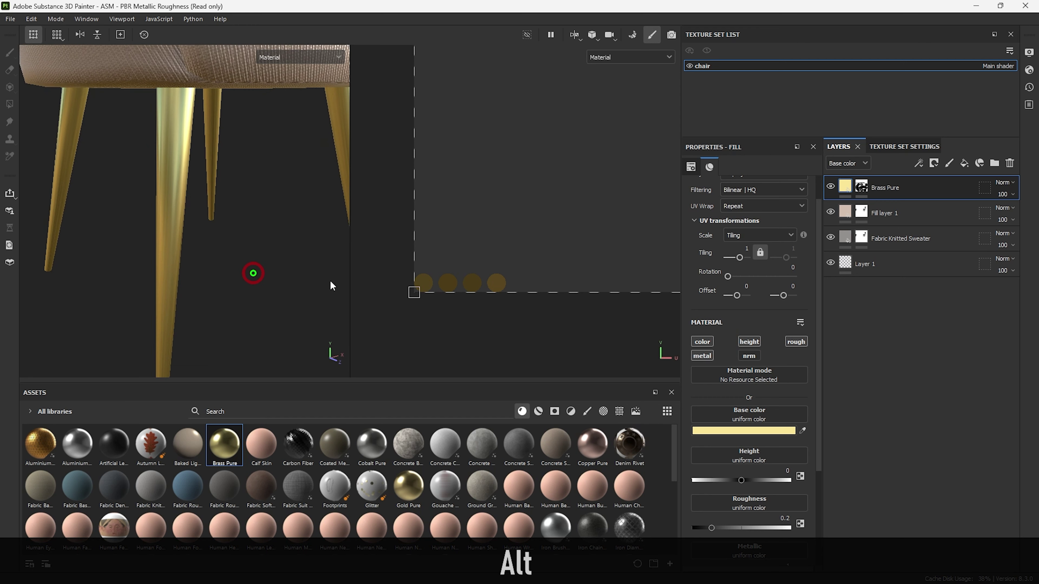
left_click(744, 345)
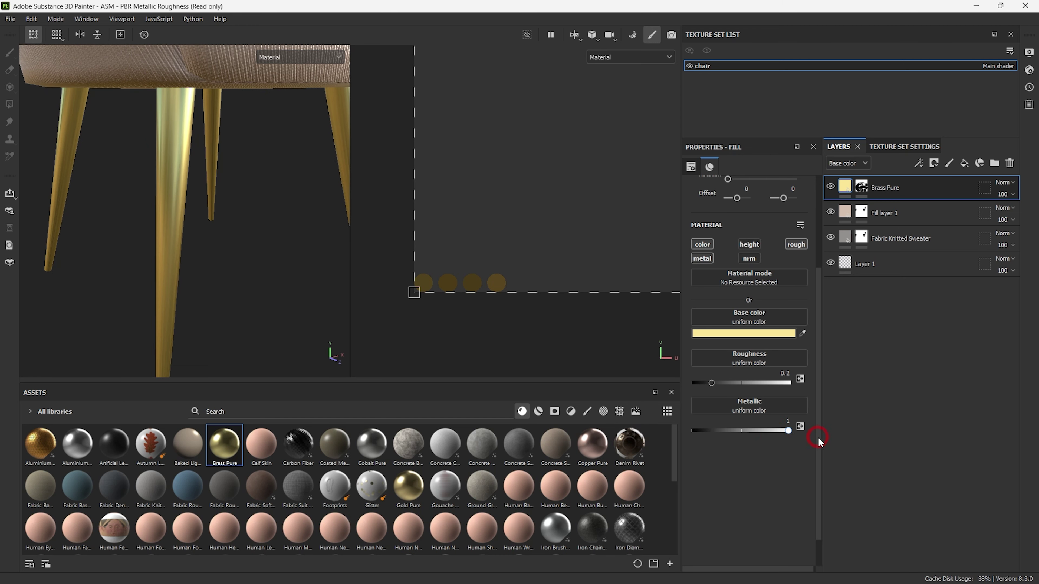
Step: Lower the Brass Pure layer's metallic value to about 0.8
left_click(771, 430)
left_click_drag(283, 297, 176, 252, "alt")
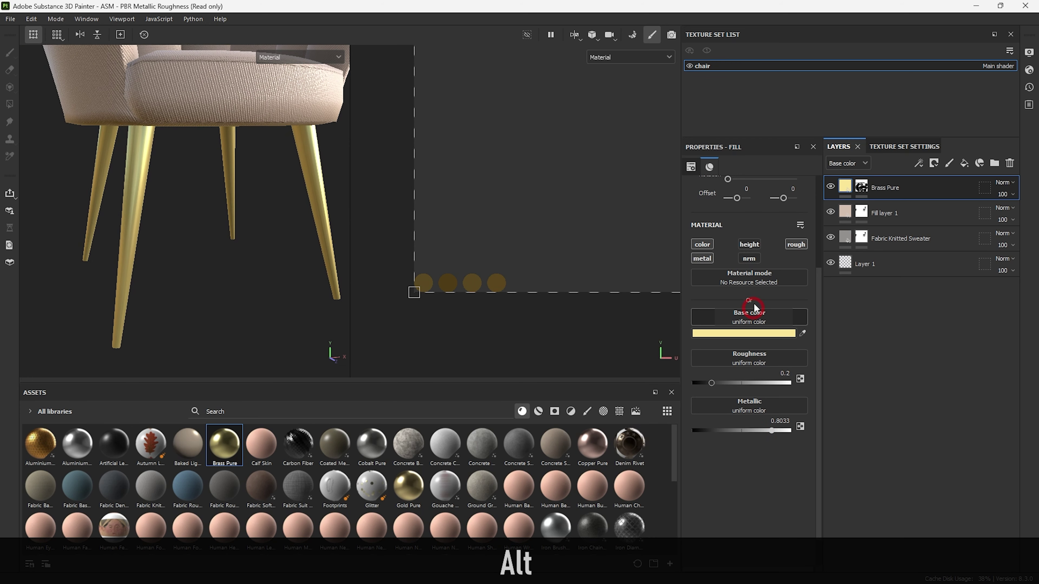
Step: Search the Brass Pure layer's material resources for "material lines" and clear the search
left_click(752, 282)
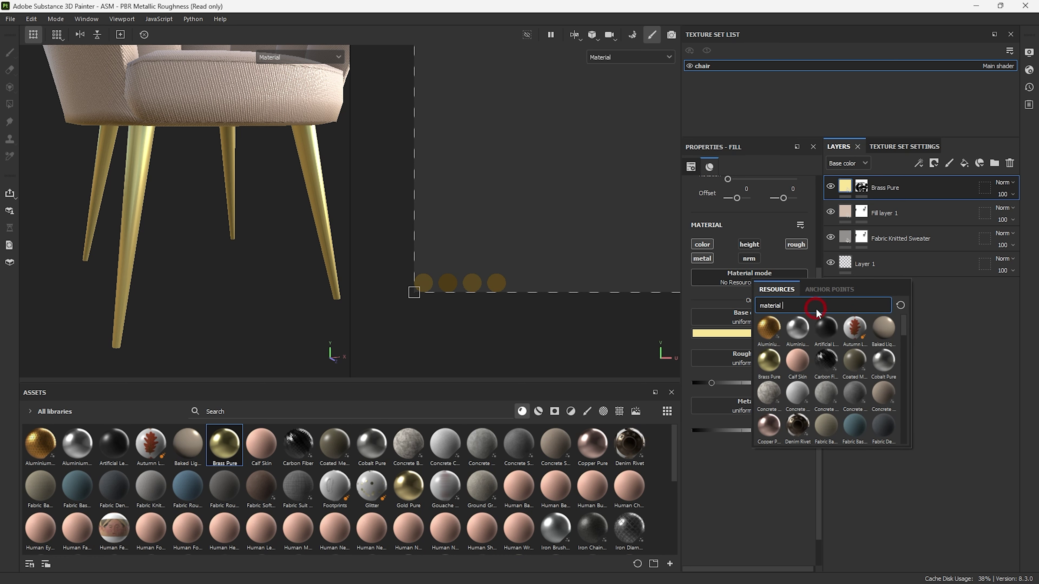
type("lines")
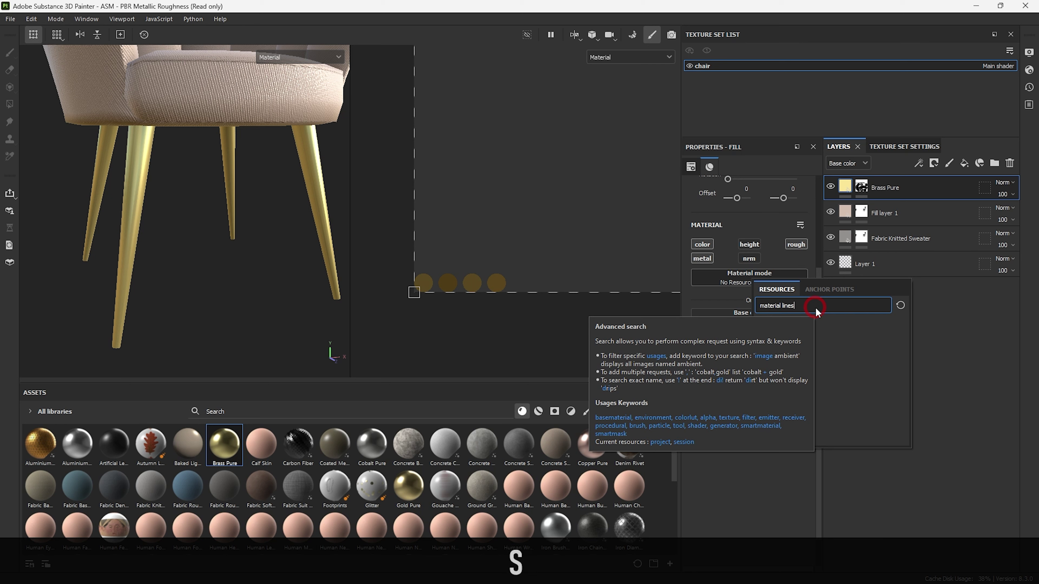
key("BackSpace")
key("BackSpace")
key("BackSpace")
key("BackSpace")
key("BackSpace")
key("BackSpace")
key("BackSpace")
key("BackSpace")
key("BackSpace")
key("BackSpace")
key("BackSpace")
key("BackSpace")
key("BackSpace")
key("BackSpace")
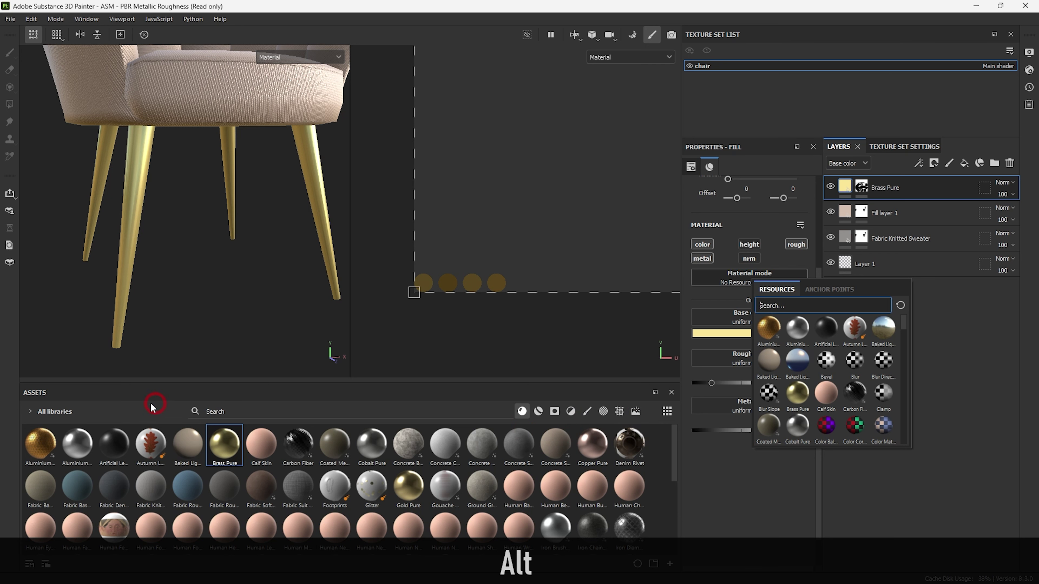
Step: Examine the whole chair with its beige upholstery and brass legs from several angles
right_click_drag(318, 299, 112, 202, "alt")
left_click_drag(111, 201, 139, 229, "alt")
middle_click_drag(139, 229, 188, 290, "alt")
right_click_drag(188, 291, 213, 303, "alt")
left_click_drag(212, 302, 157, 275, "alt")
middle_click_drag(158, 275, 193, 217, "alt")
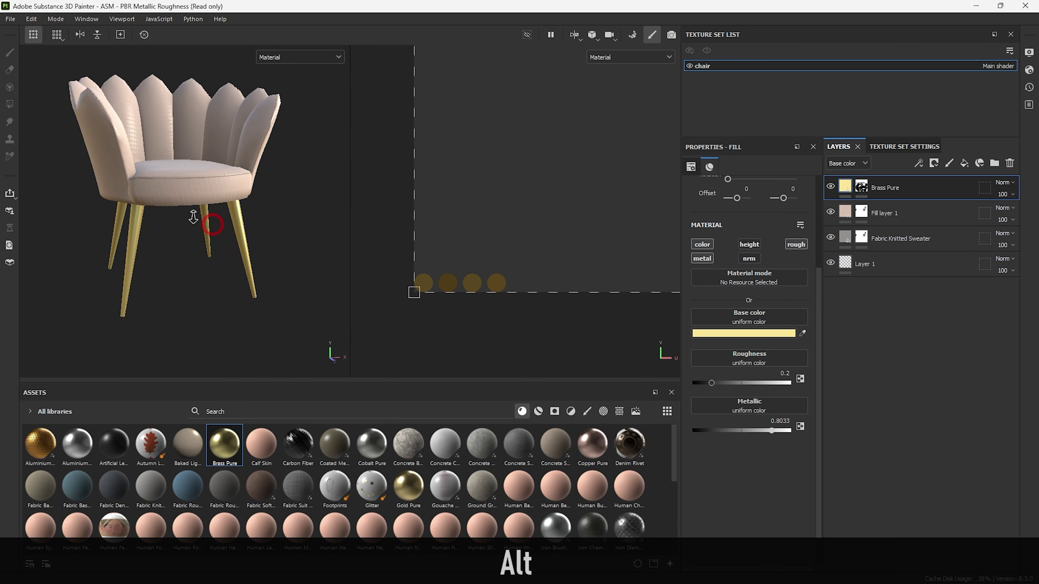
left_click_drag(193, 217, 198, 203, "alt")
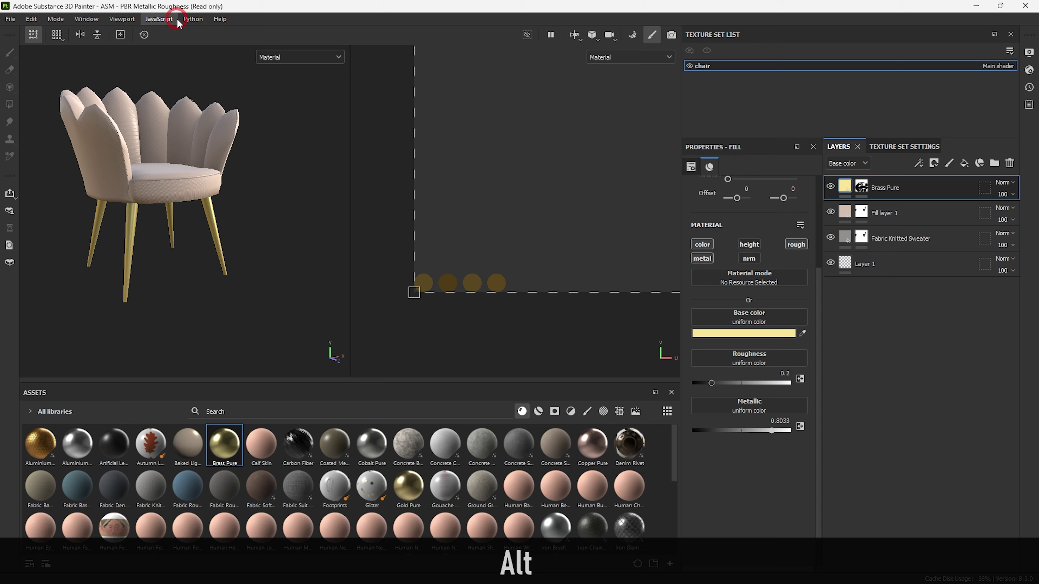
Step: Render the chair in Iray mode, viewed from a low three-quarter angle with the whole chair in frame
left_click(55, 19)
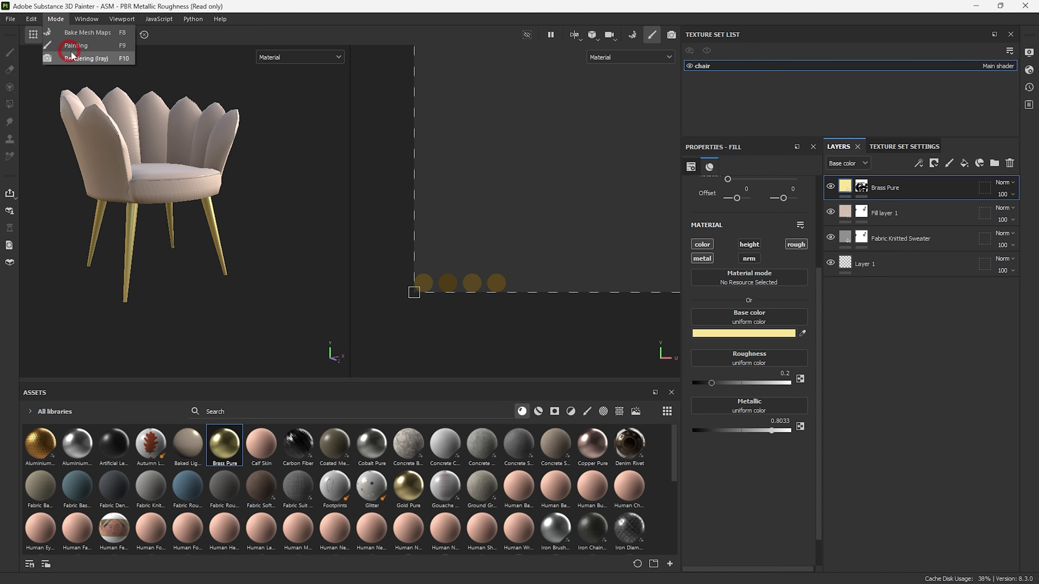
left_click(79, 59)
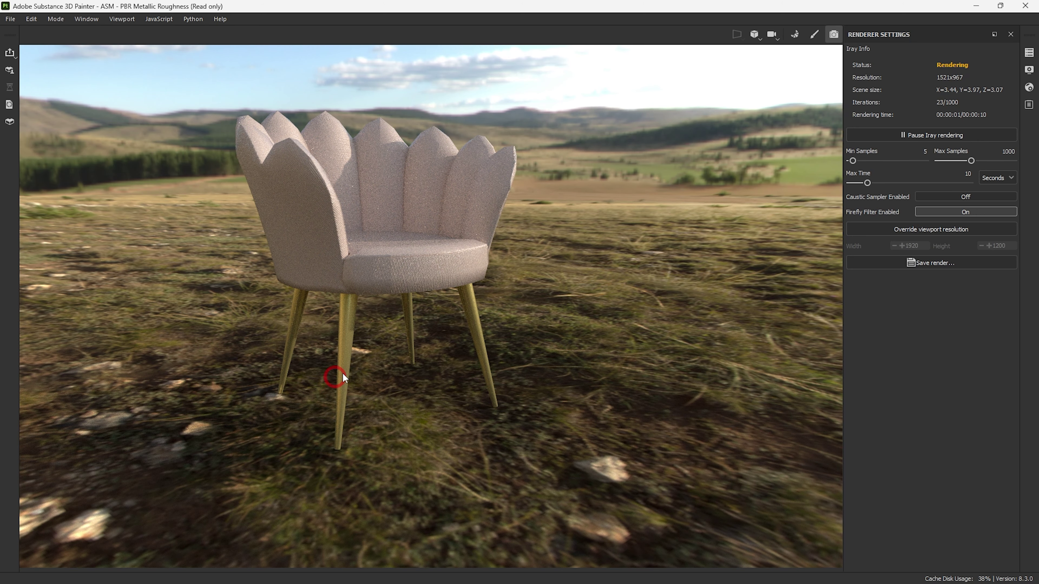
left_click_drag(304, 353, 344, 348, "alt")
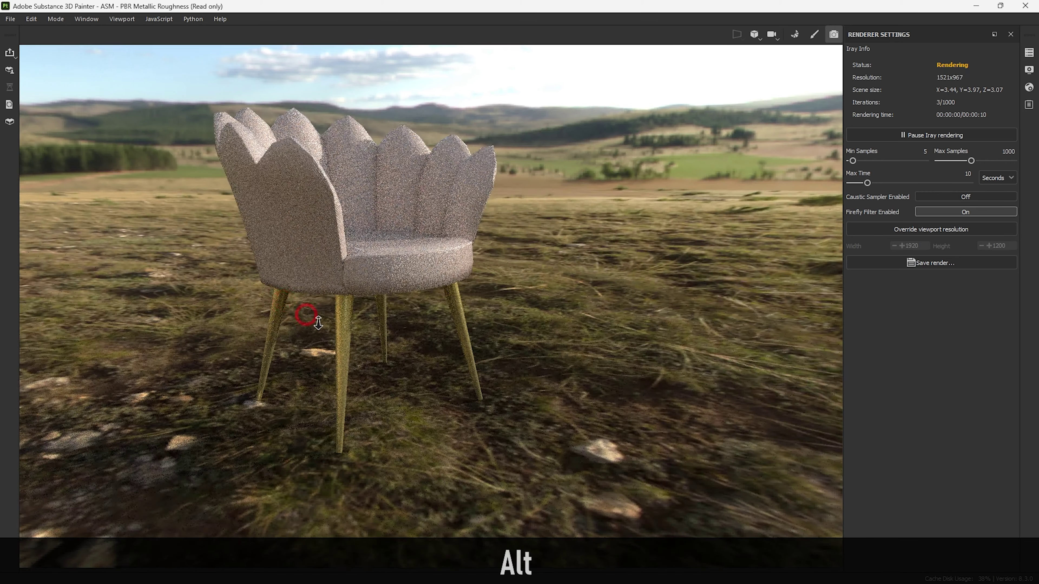
right_click_drag(309, 321, 381, 421, "alt")
left_click_drag(379, 421, 371, 410, "alt")
right_click_drag(440, 413, 395, 378, "alt")
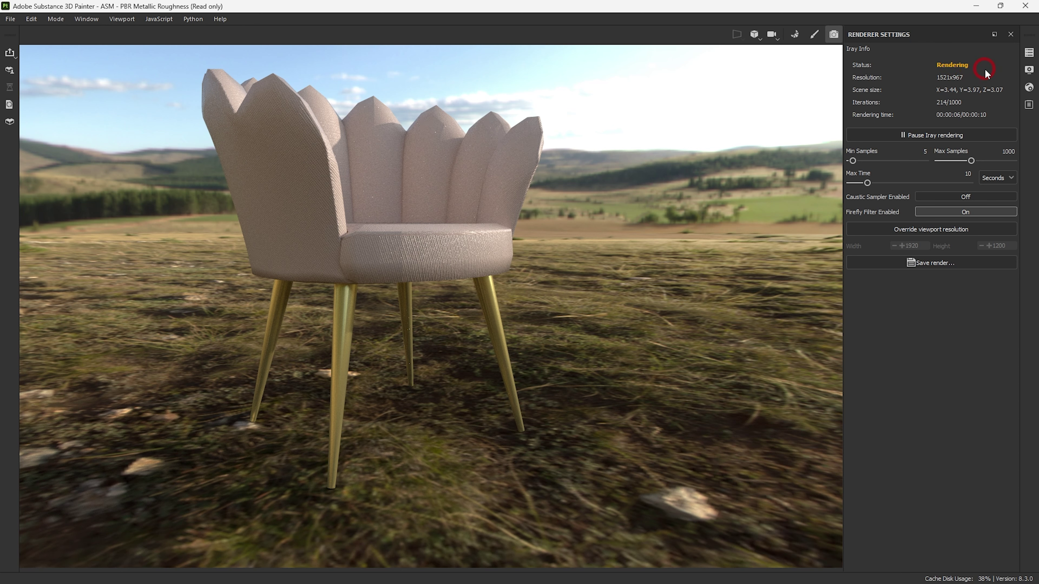
Step: Switch to Armoury Crate and set the fan speed to Full speed
left_click(549, 562)
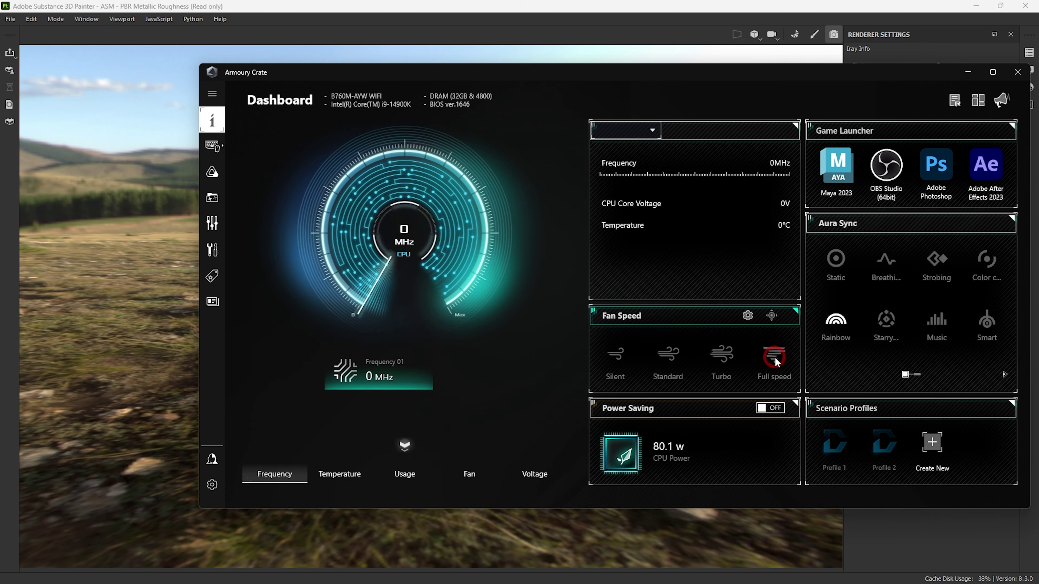
left_click(776, 353)
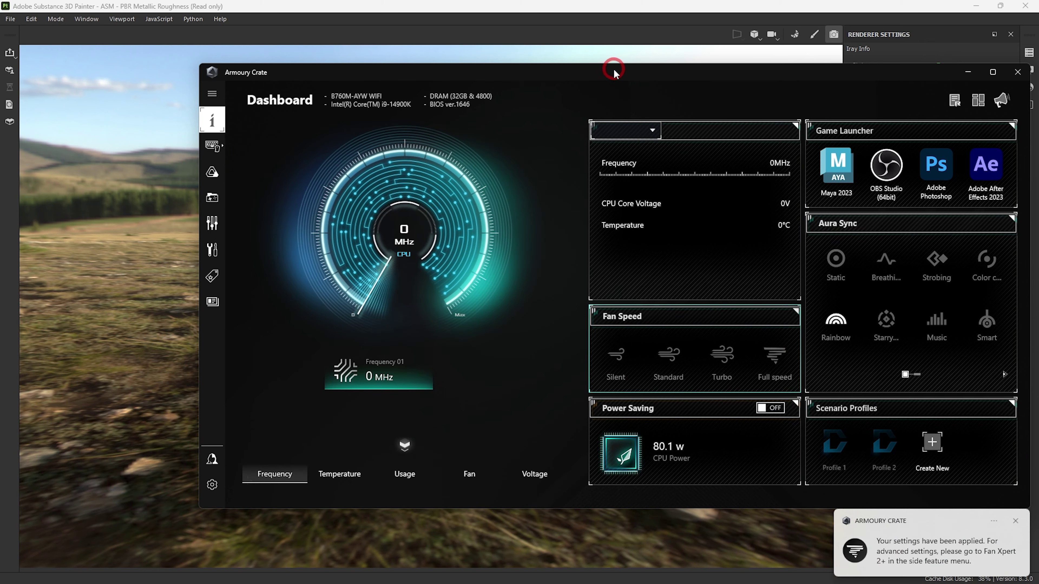
Step: Move the Armoury Crate window away to return to Substance 3D Painter and set the Iray Min Samples to 1642
mouse_move(593, 76)
left_mouse_down()
mouse_move(1038, 72)
mouse_move(599, 75)
left_mouse_up()
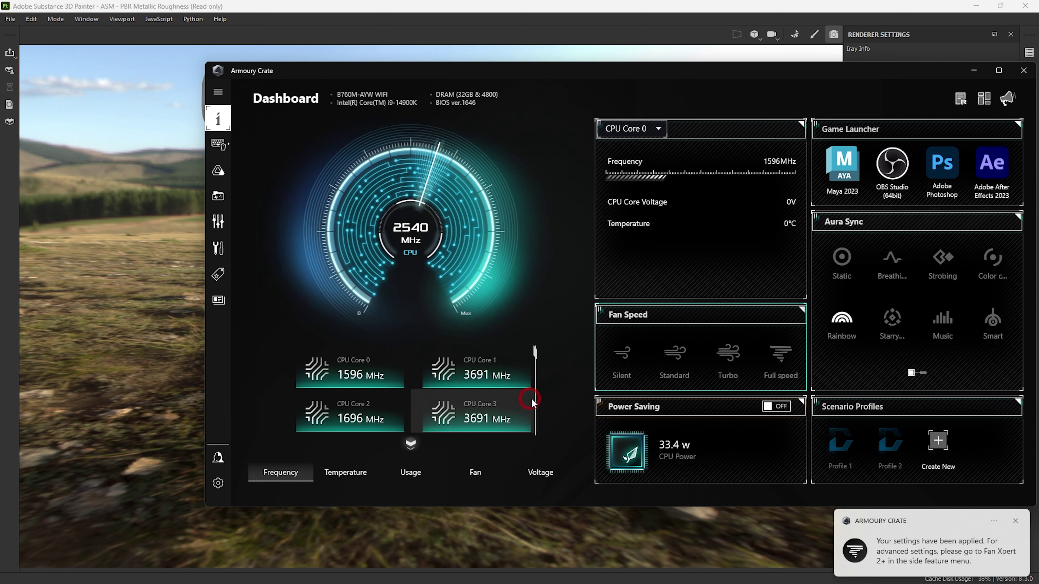
left_click_drag(586, 76, 1038, 119)
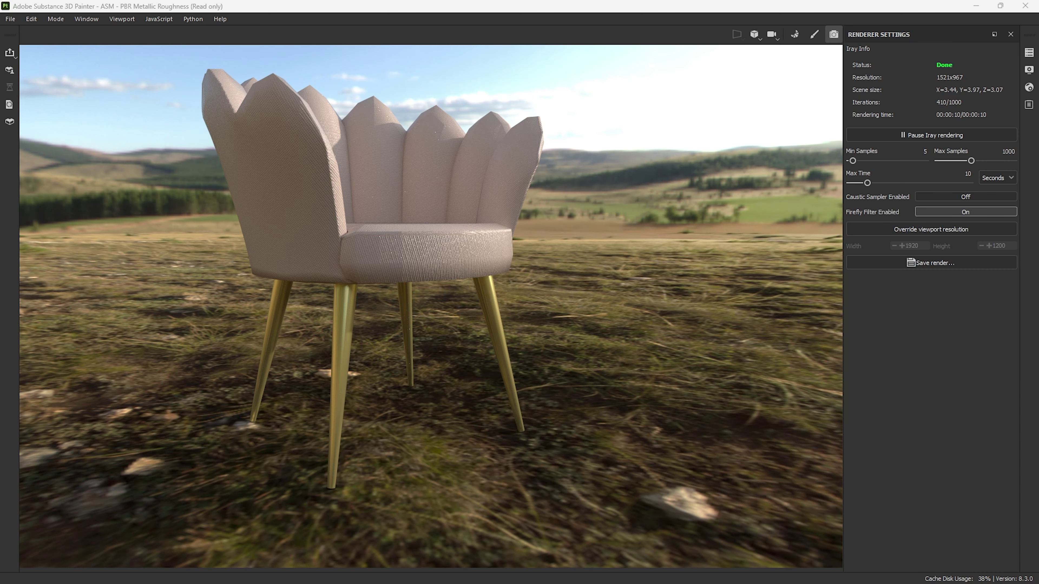
left_click(891, 162)
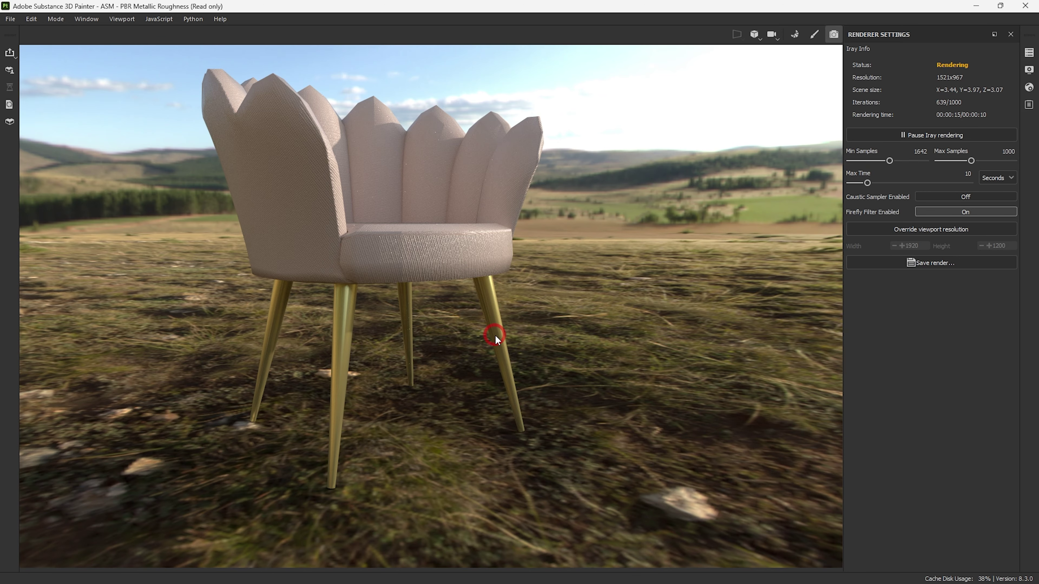
Step: Reframe the chair from slightly above and set the environment map to Over Clouds
left_click_drag(484, 338, 439, 357, "alt")
middle_click_drag(439, 357, 473, 334, "alt")
right_click_drag(473, 334, 463, 341, "alt")
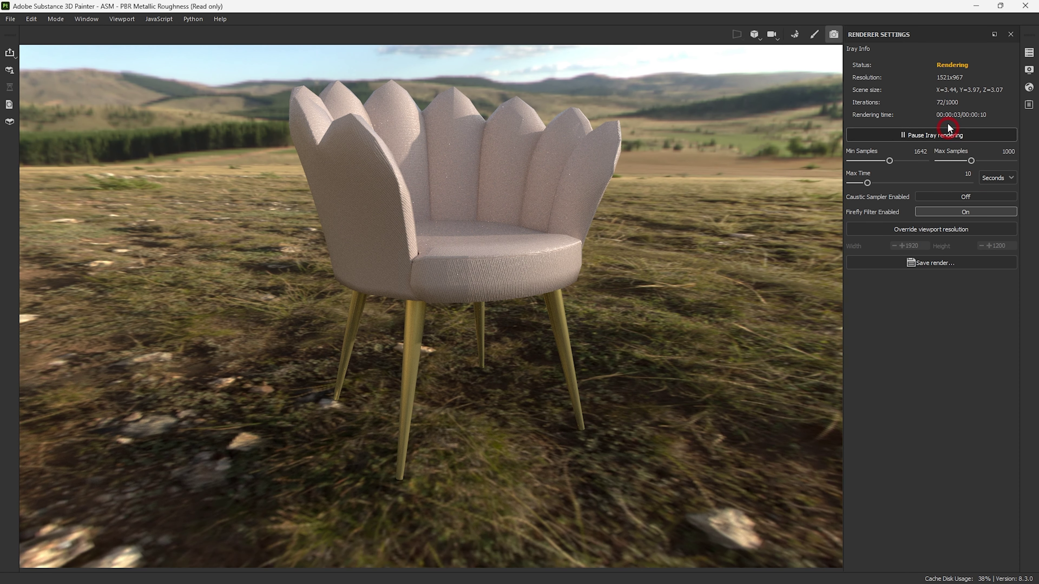
left_click(1029, 70)
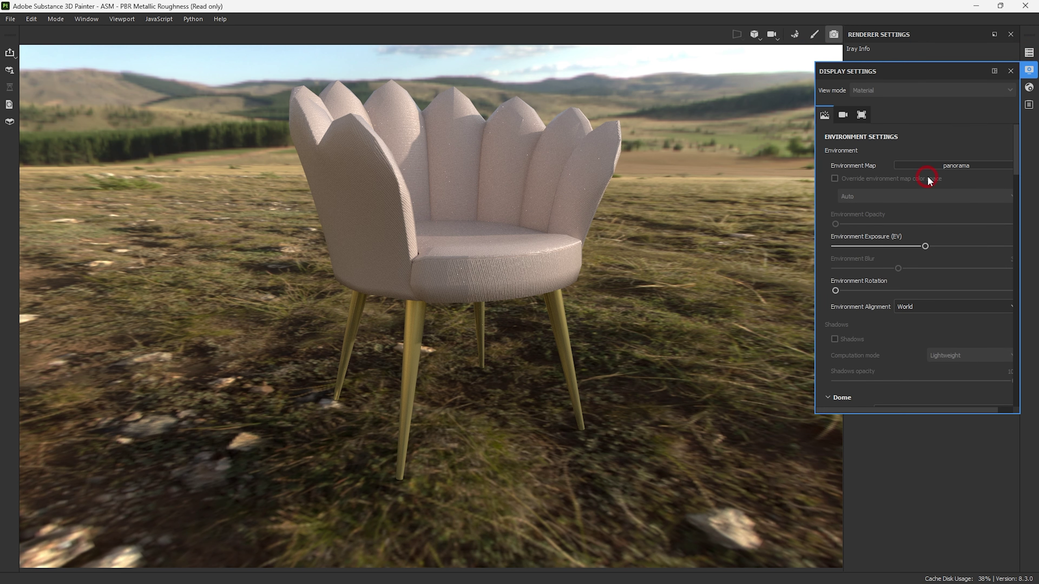
left_click(953, 167)
scroll(955, 225, "down", 3)
scroll(955, 226, "up", 3)
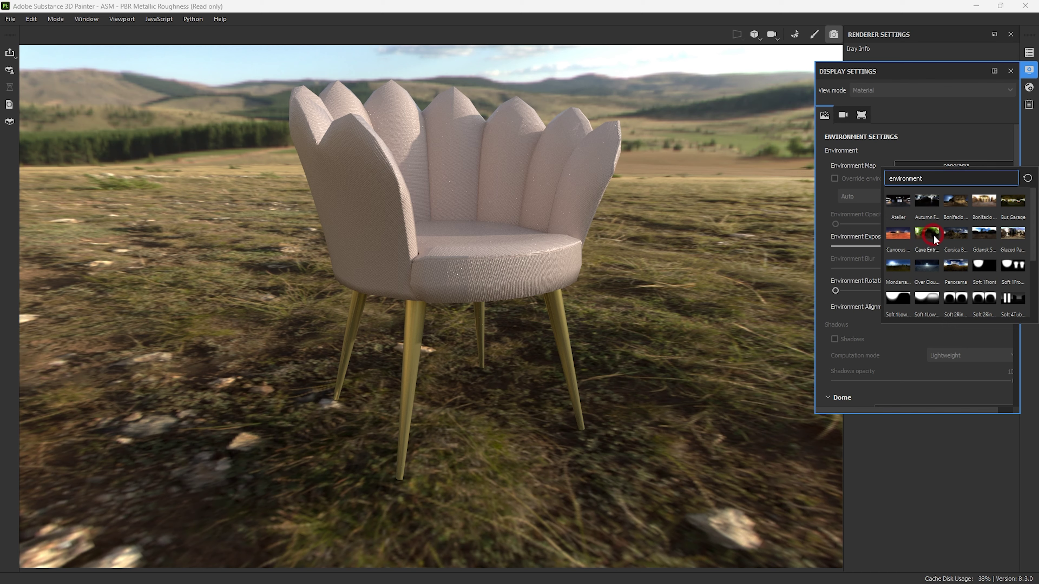
left_click(927, 268)
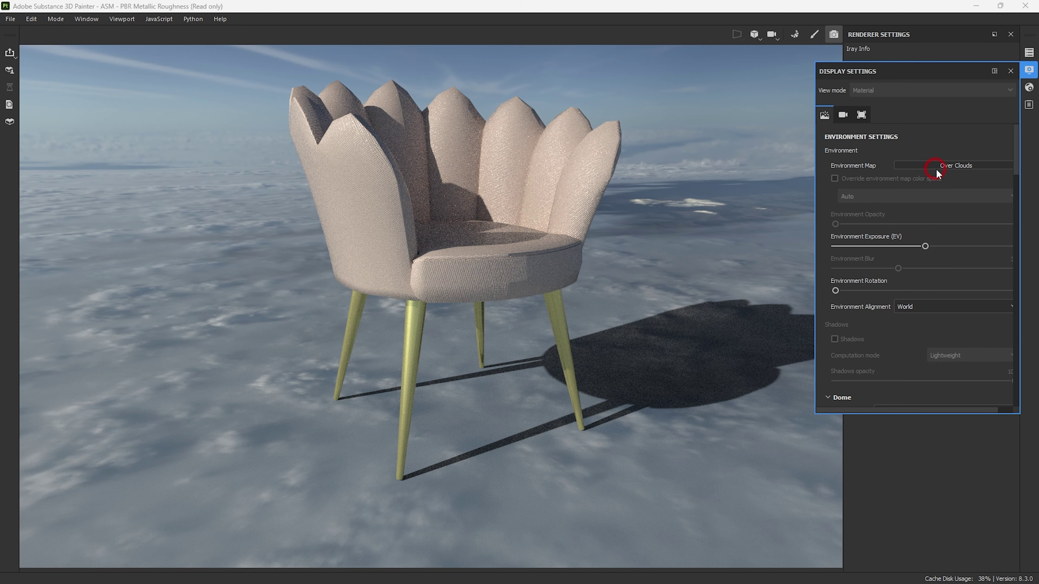
Step: Try the chair in the Atelier, Autumn Forest and Bonifacio Aragon Stairs environment maps in turn
left_click(939, 165)
left_click(895, 206)
left_click(949, 166)
left_click(929, 203)
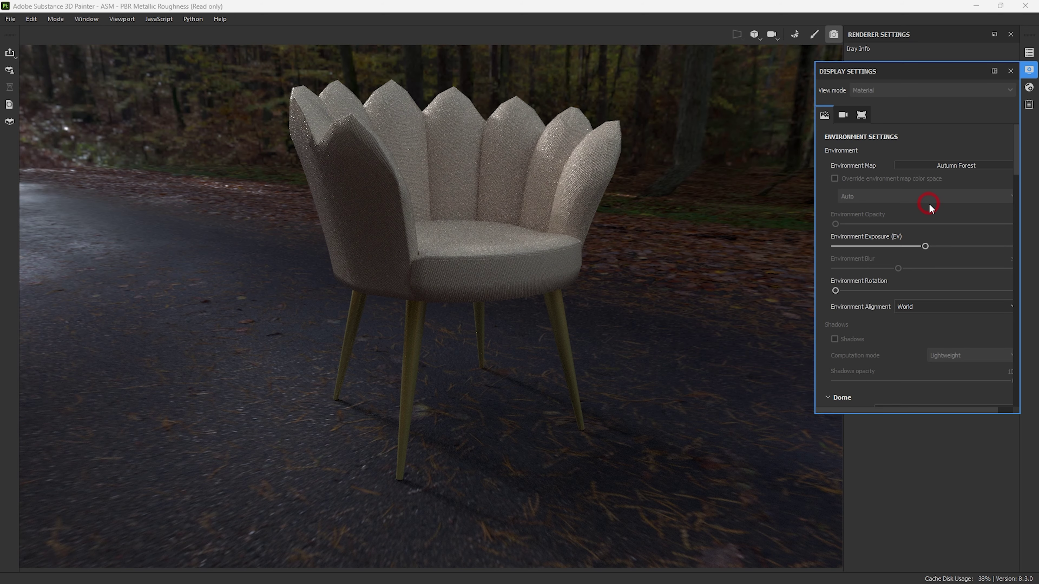
left_click(926, 165)
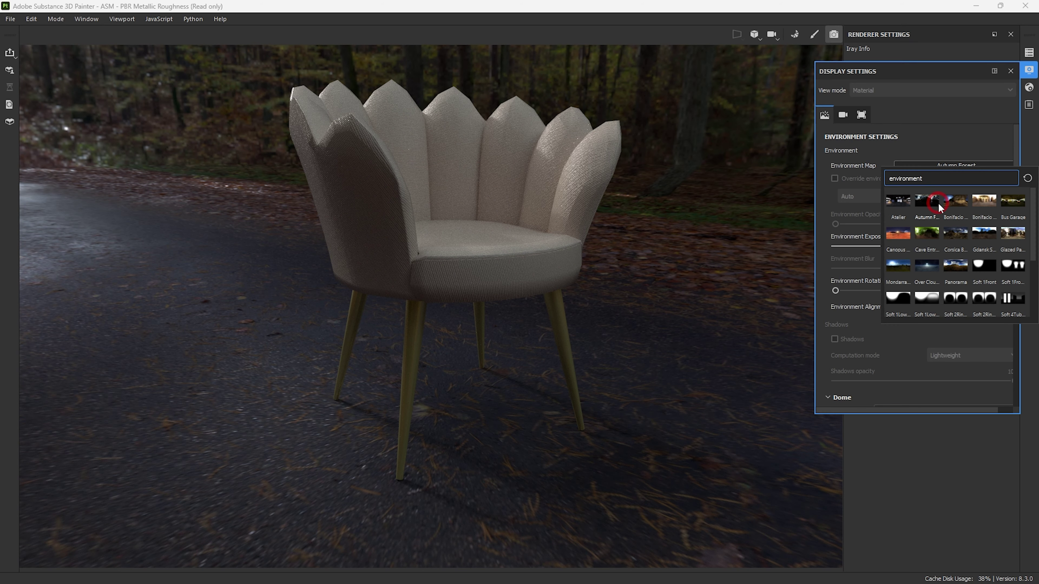
left_click(952, 203)
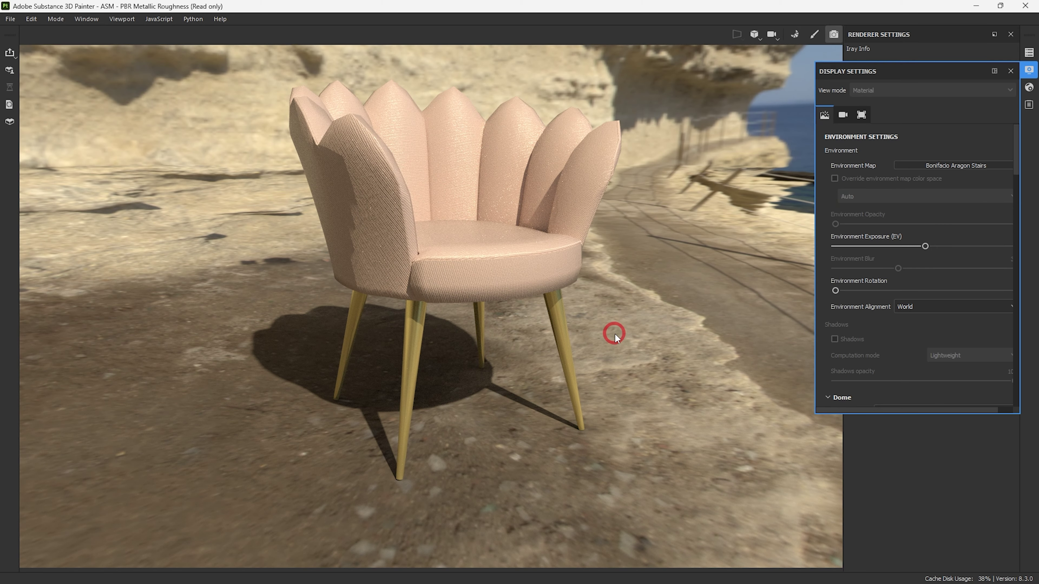
Step: Rotate the environment to put the sea and cliff behind the chair, and frame the whole chair in a three-quarter view
left_click_drag(540, 374, 264, 423, "alt")
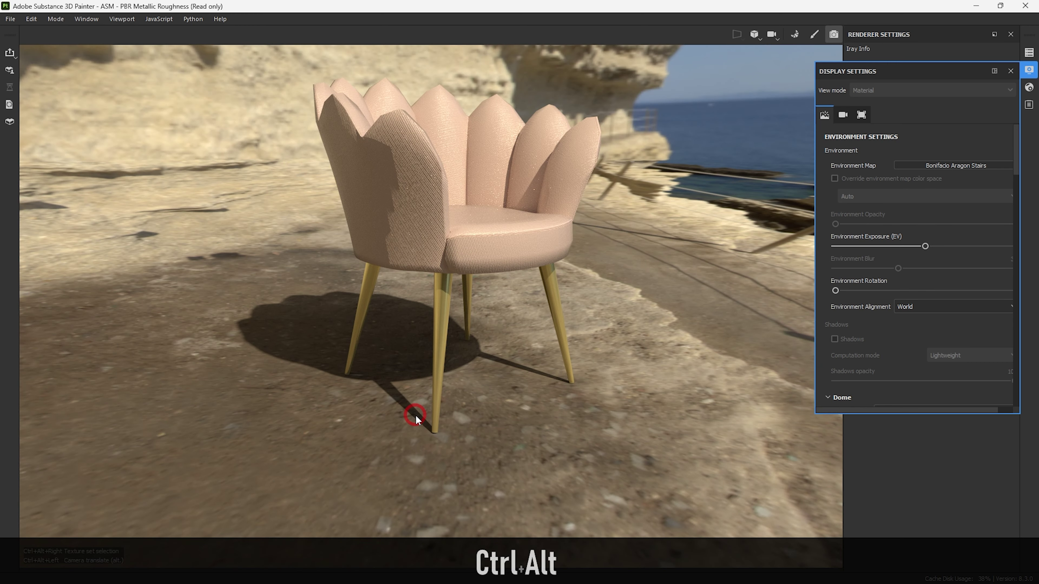
key("shift")
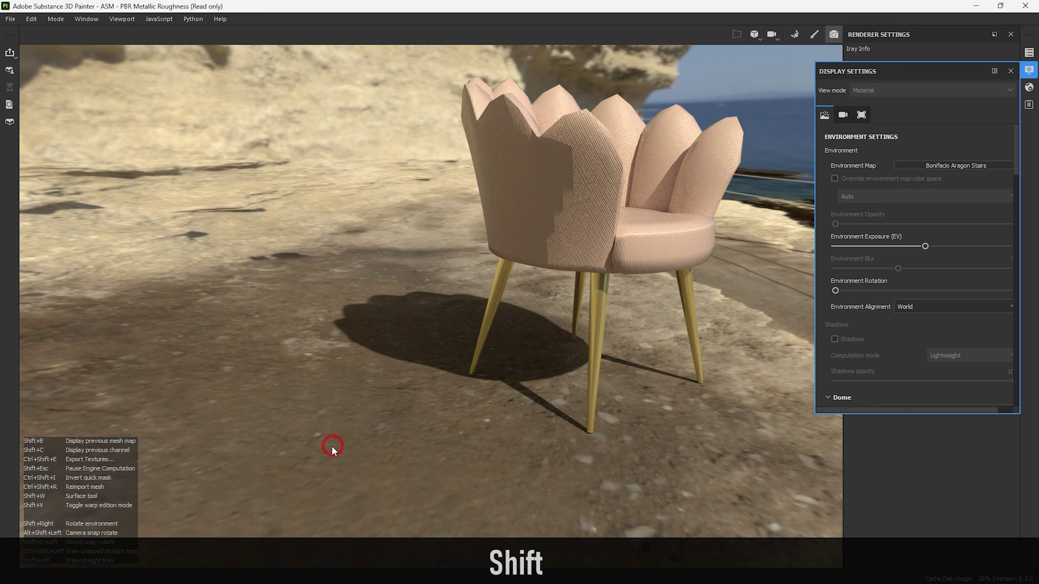
key("shift")
right_click_drag(568, 393, 568, 371, "shift")
key("alt")
left_click_drag(434, 418, 494, 410, "alt")
right_click_drag(494, 410, 529, 336, "alt")
right_click_drag(456, 376, 543, 360, "shift")
right_click_drag(383, 399, 419, 431, "alt")
middle_click_drag(419, 431, 474, 328, "alt")
right_click_drag(474, 328, 367, 406, "alt")
left_click_drag(366, 406, 376, 426, "alt")
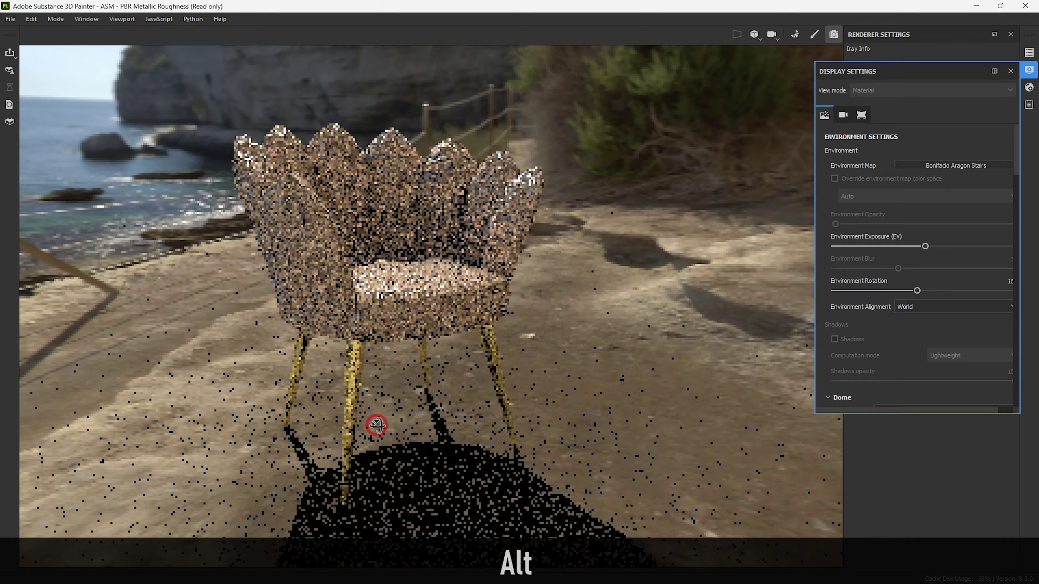
mouse_move(377, 426)
right_mouse_down("alt")
mouse_move(410, 441)
mouse_move(387, 422)
right_mouse_up("alt")
middle_click_drag(388, 422, 393, 370, "alt")
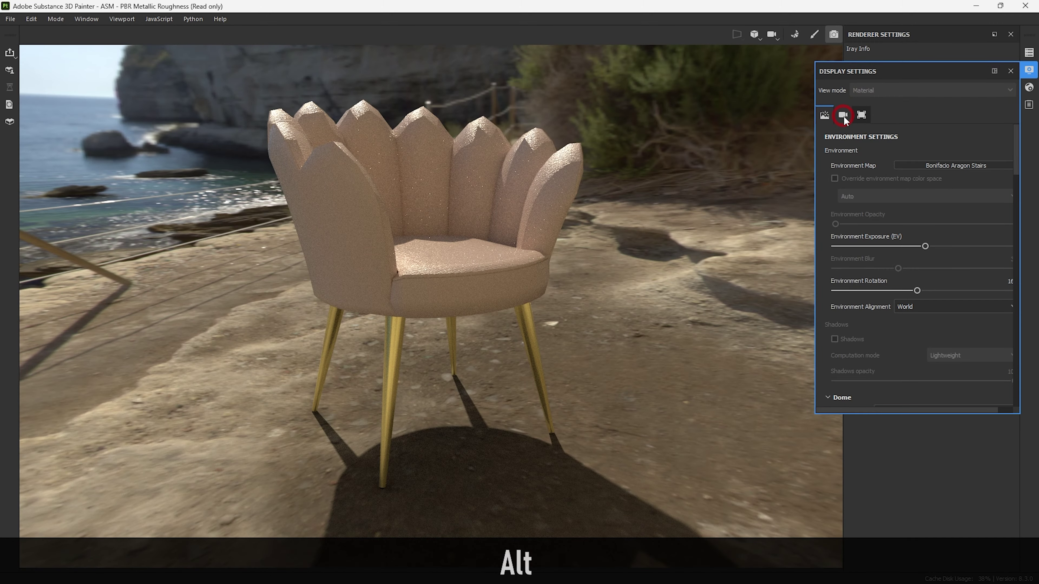
Step: Set the environment map to Atelier and rotate it so the white backdrop sits behind the chair
left_click_drag(1014, 72, 827, 181)
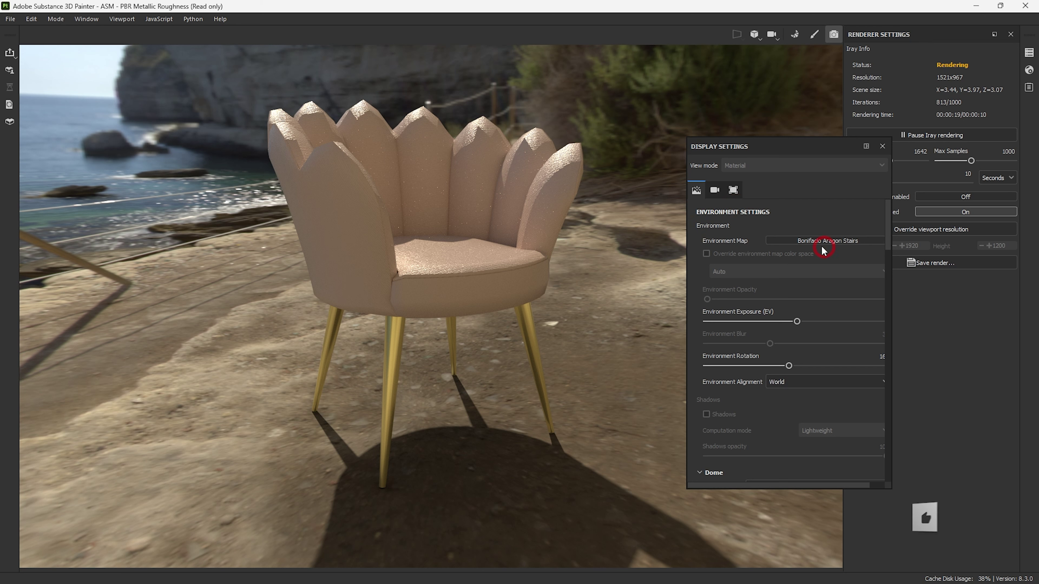
left_click(795, 240)
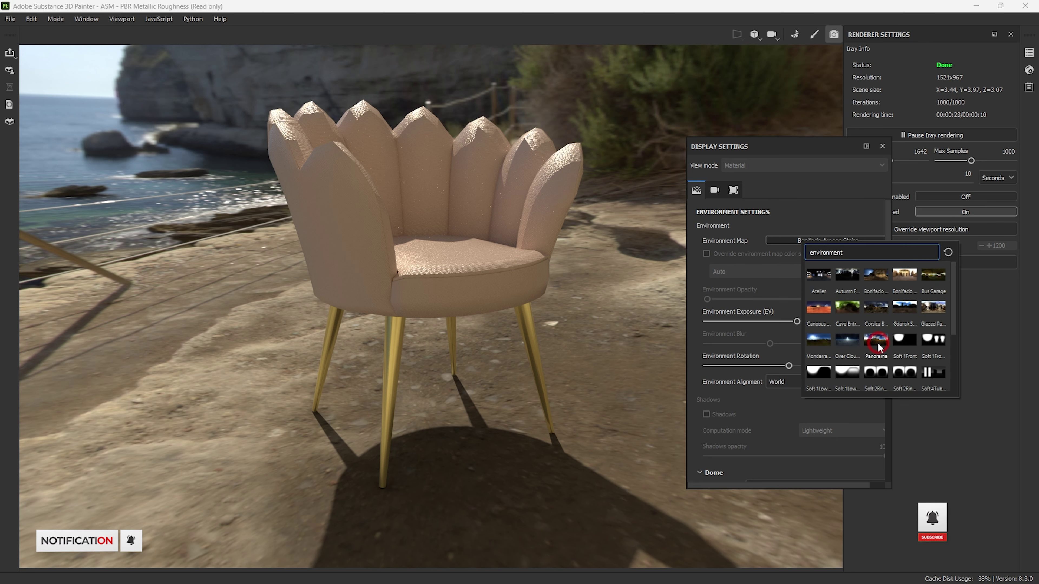
left_click(819, 276)
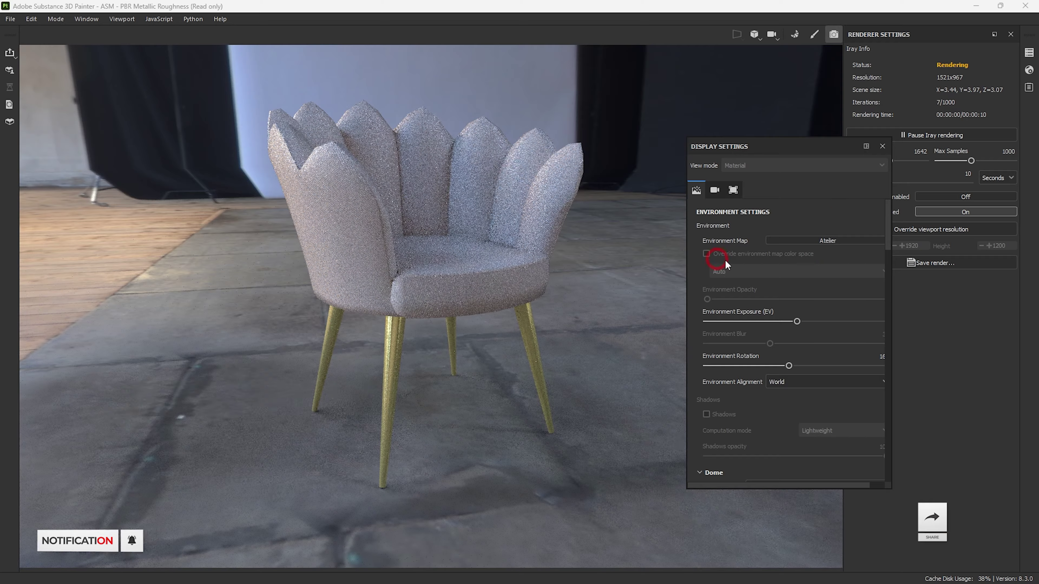
right_click_drag(498, 302, 672, 248, "shift")
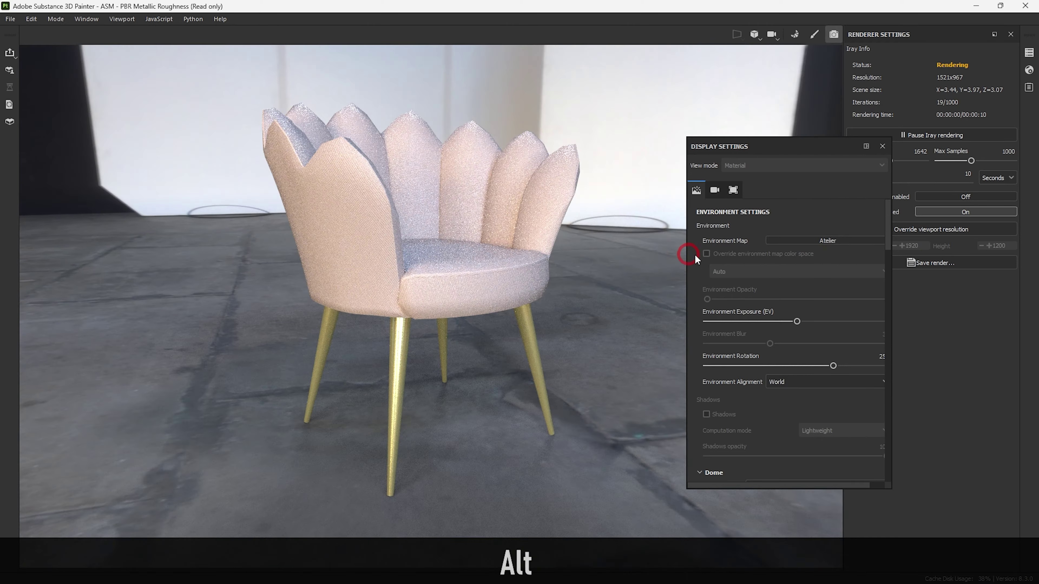
left_click_drag(469, 266, 803, 207, "alt")
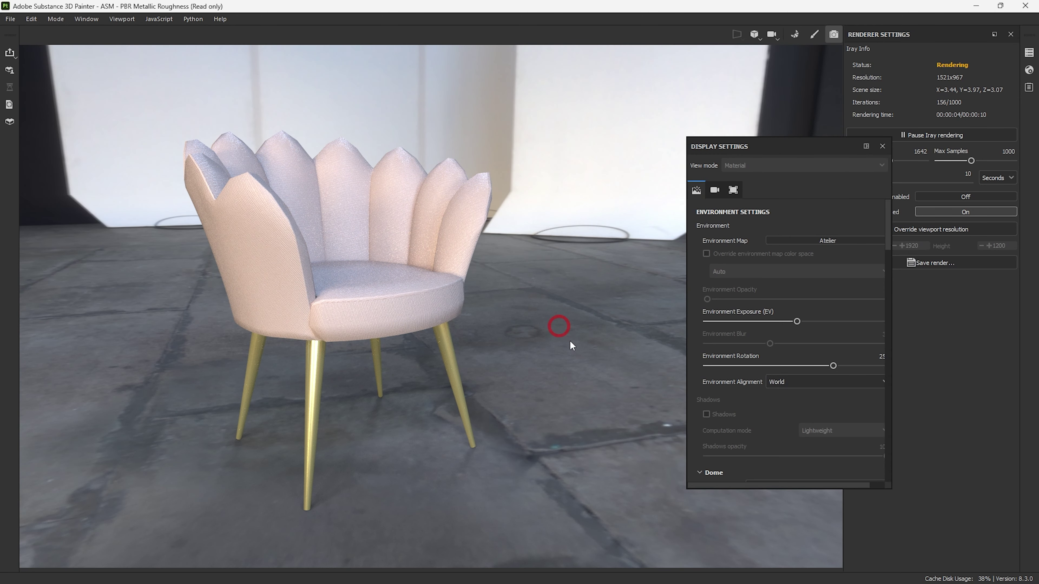
Step: Enable the dome's Clear color and Ground options and make the background red (C83131)
scroll(800, 372, "down", 5)
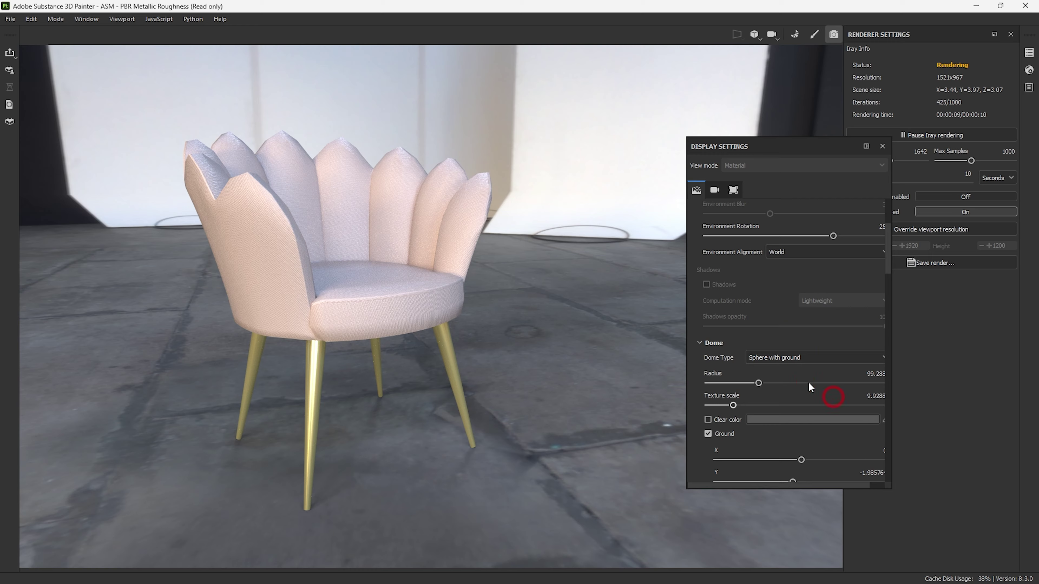
scroll(808, 383, "down", 3)
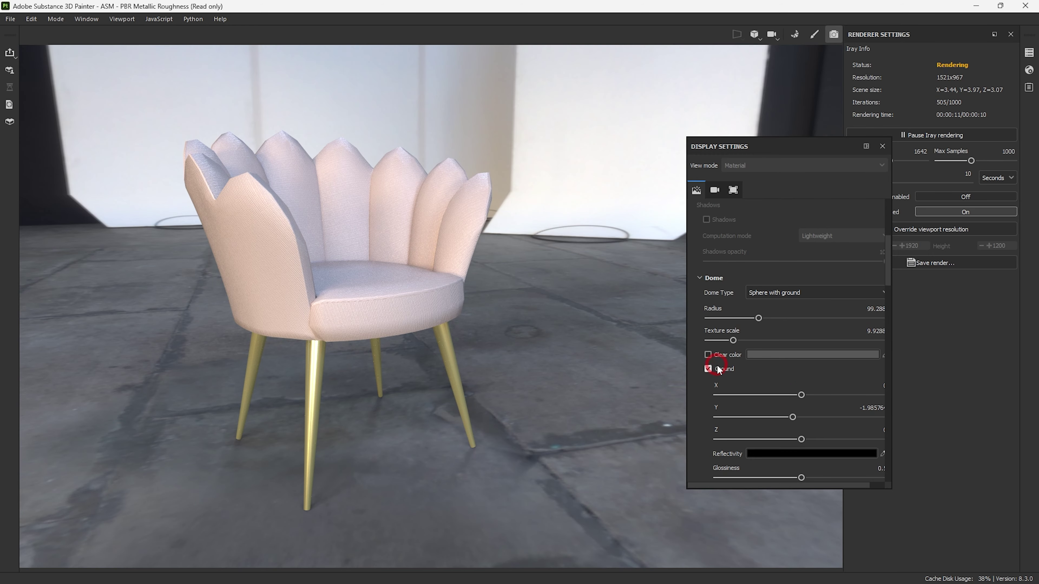
left_click(709, 354)
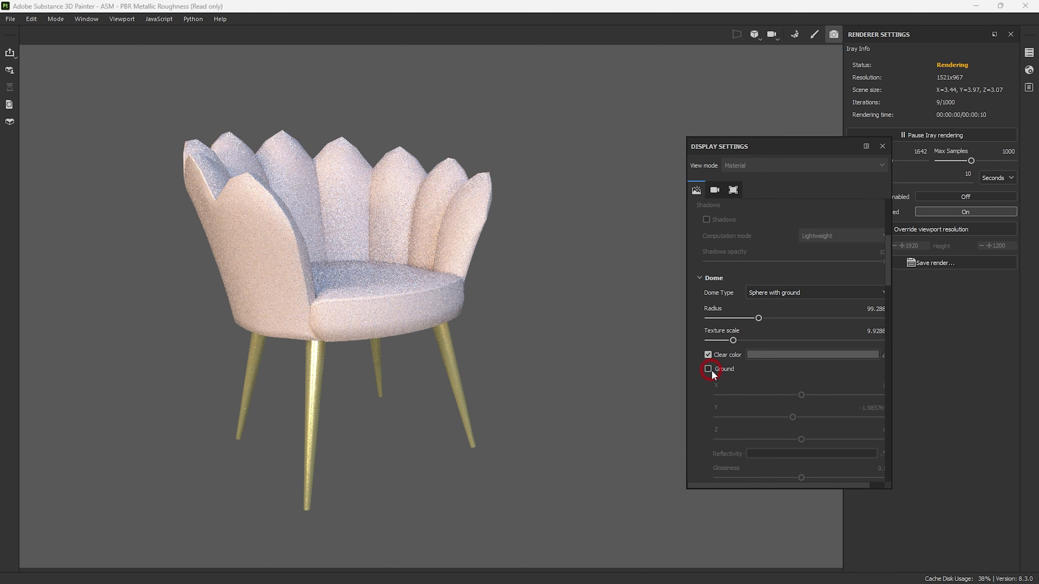
left_click(791, 354)
left_click(861, 421)
left_click(893, 403)
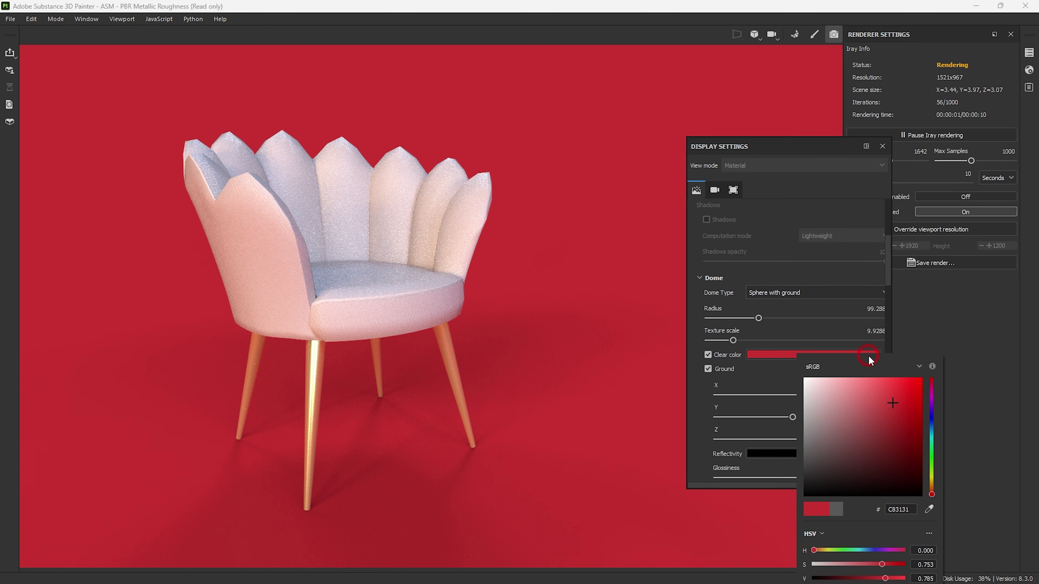
left_click(708, 371)
Step: Try a white (FFFFFF) ground reflectivity, restore black (000000), and toggle Visible from below on and off
scroll(831, 421, "down", 1)
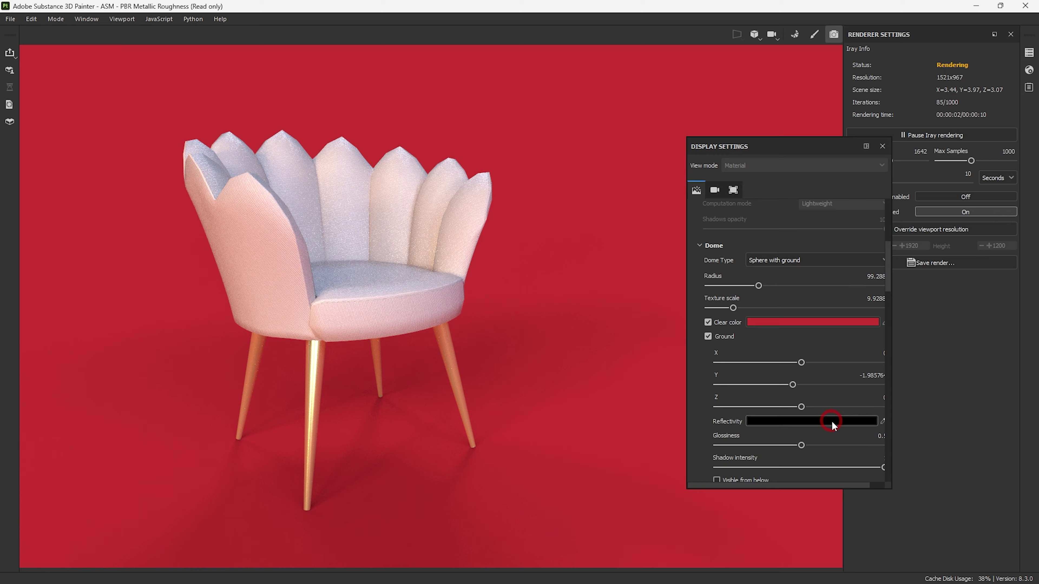
scroll(831, 420, "down", 2)
left_click(783, 352)
left_click_drag(801, 294, 781, 270)
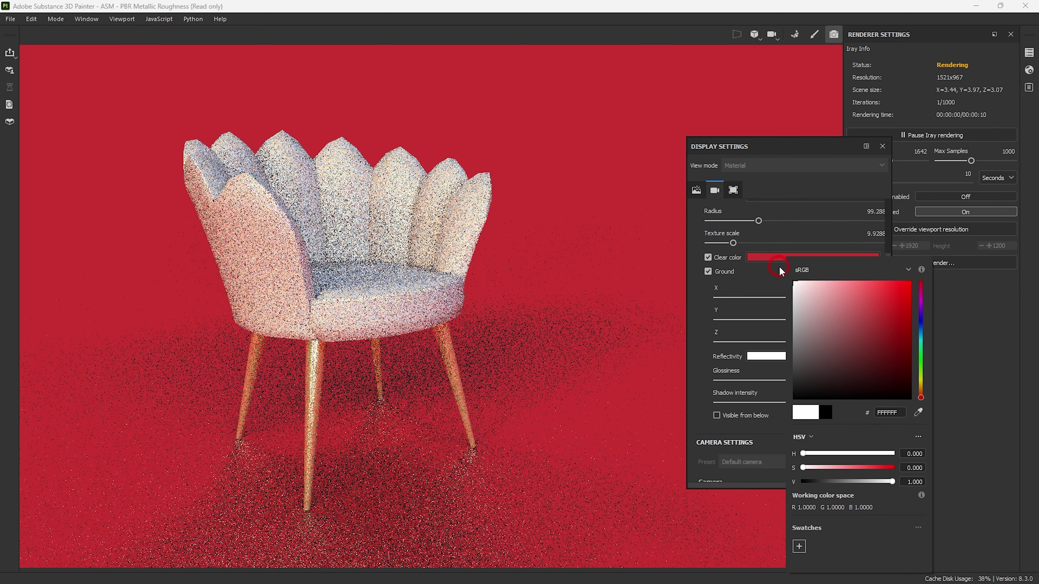
left_click_drag(857, 351, 957, 433)
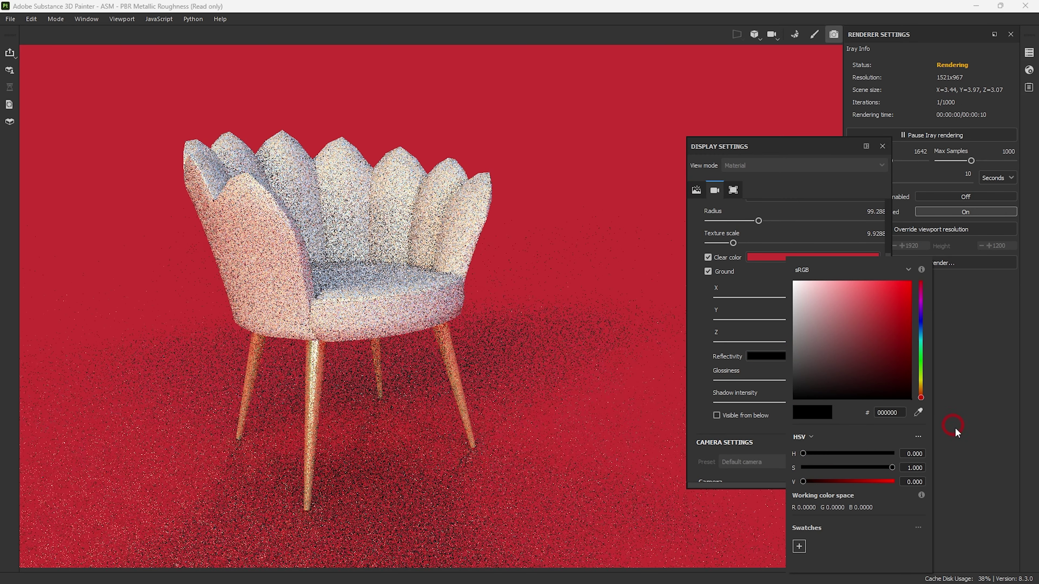
left_click(983, 375)
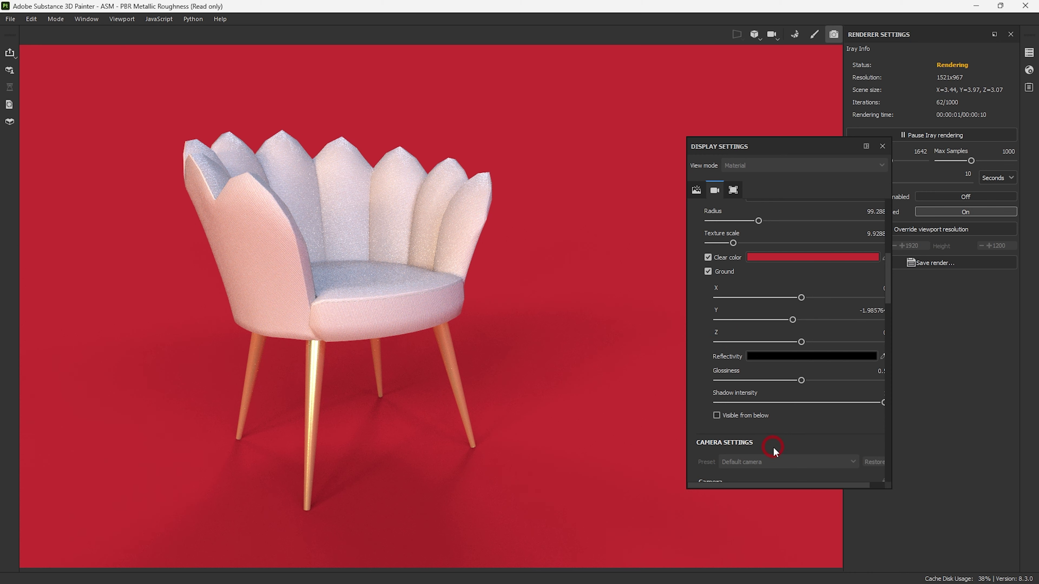
scroll(822, 423, "down", 2)
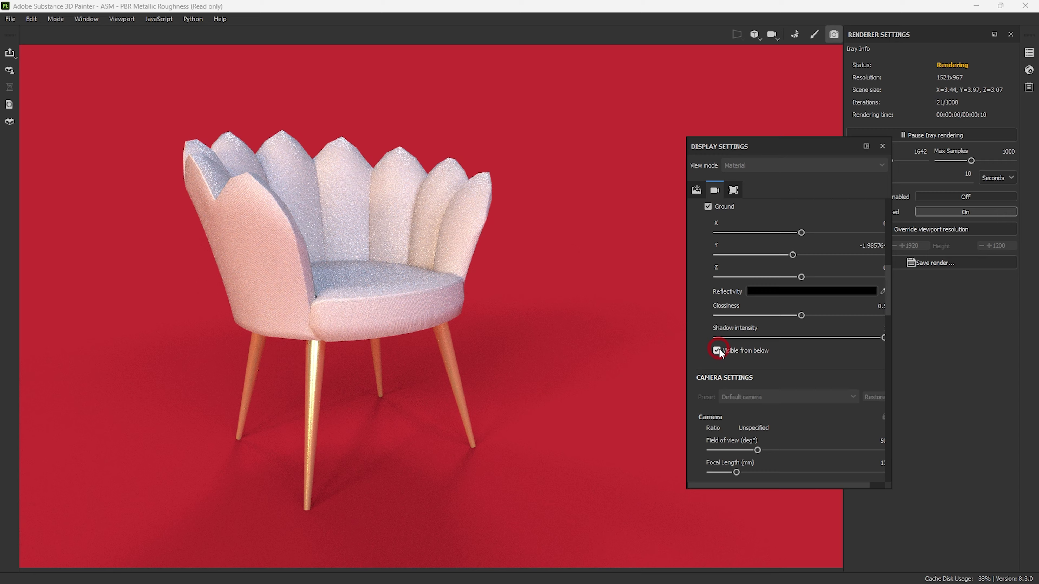
scroll(808, 356, "up", 3)
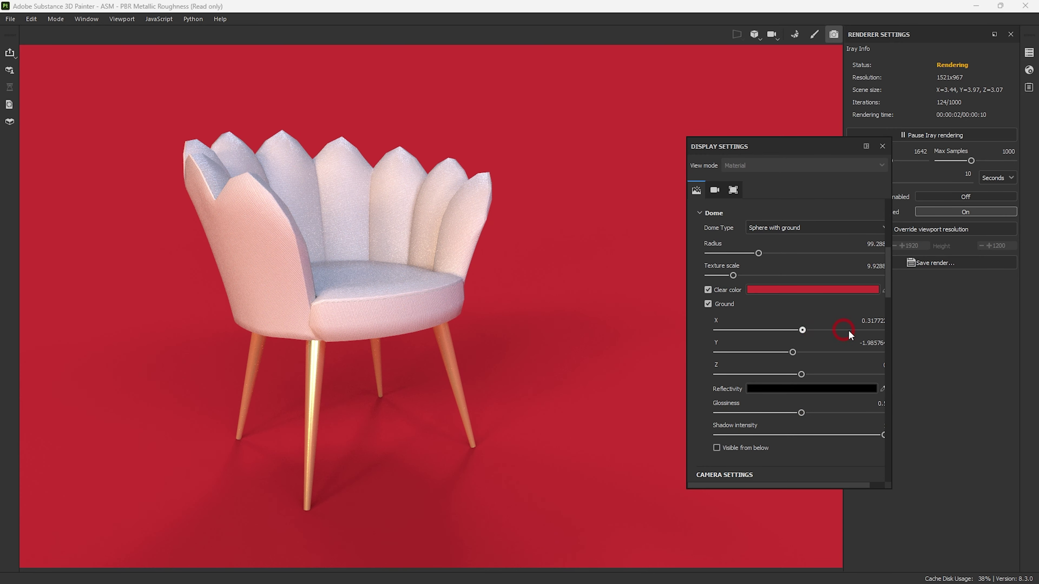
Step: Set the dome ground's X position to about 8.54 and its Y position to about -2.12
left_click_drag(848, 330, 789, 352)
left_click(872, 343)
type("0")
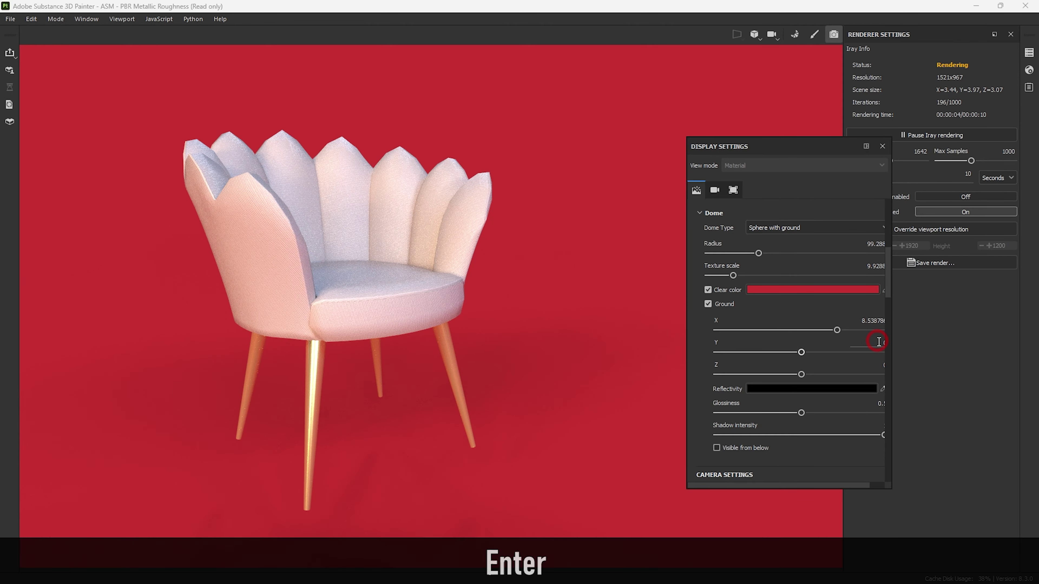
key("Return")
mouse_move(801, 352)
left_mouse_down()
mouse_move(814, 354)
mouse_move(792, 355)
left_mouse_up()
left_click(874, 343)
type("-1")
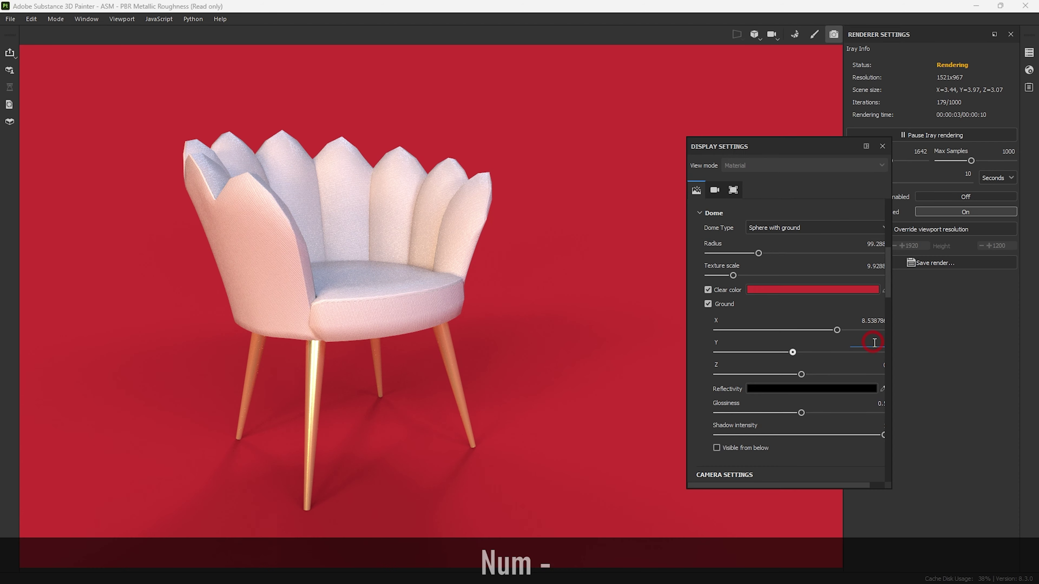
key("Return")
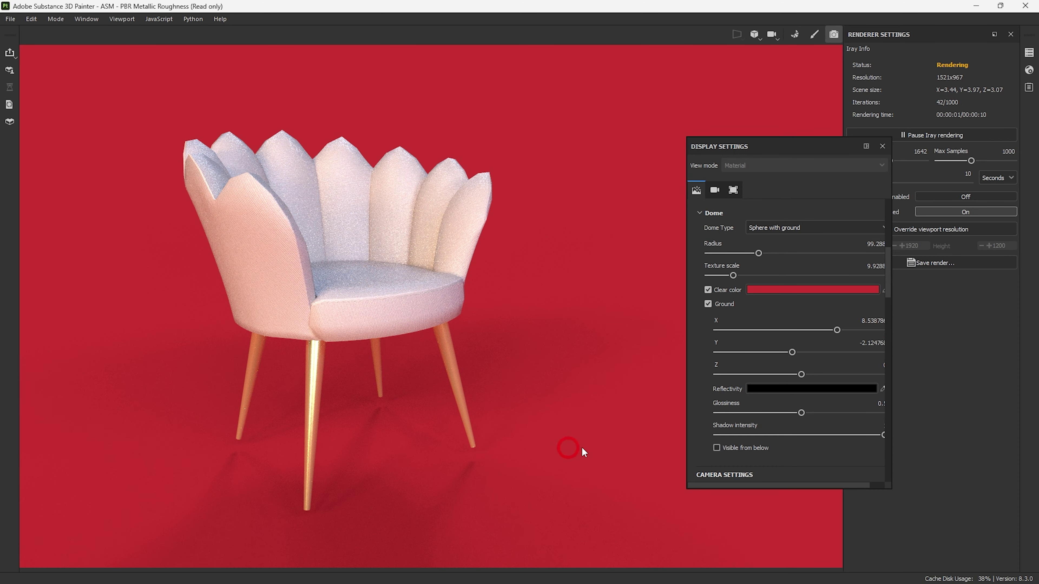
Step: Look through the camera and post-effect options and close the display settings
scroll(814, 424, "down", 15)
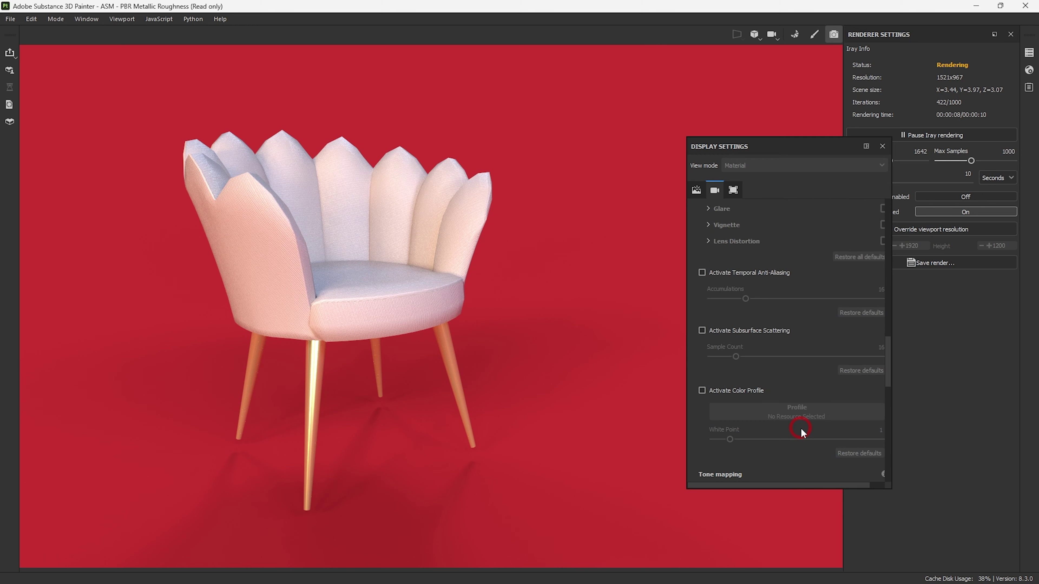
scroll(809, 432, "up", 9)
scroll(809, 432, "up", 5)
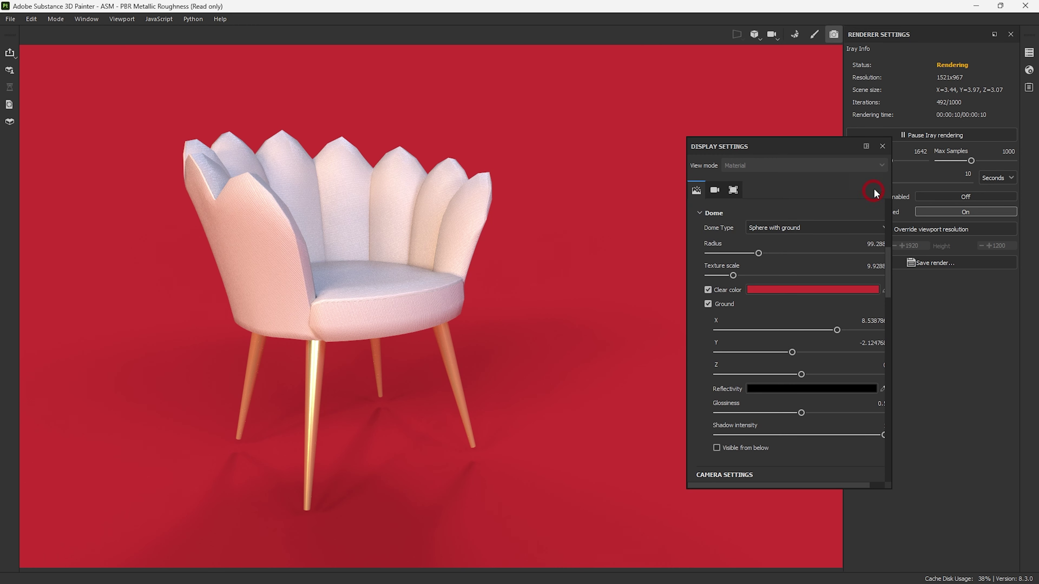
left_click(882, 146)
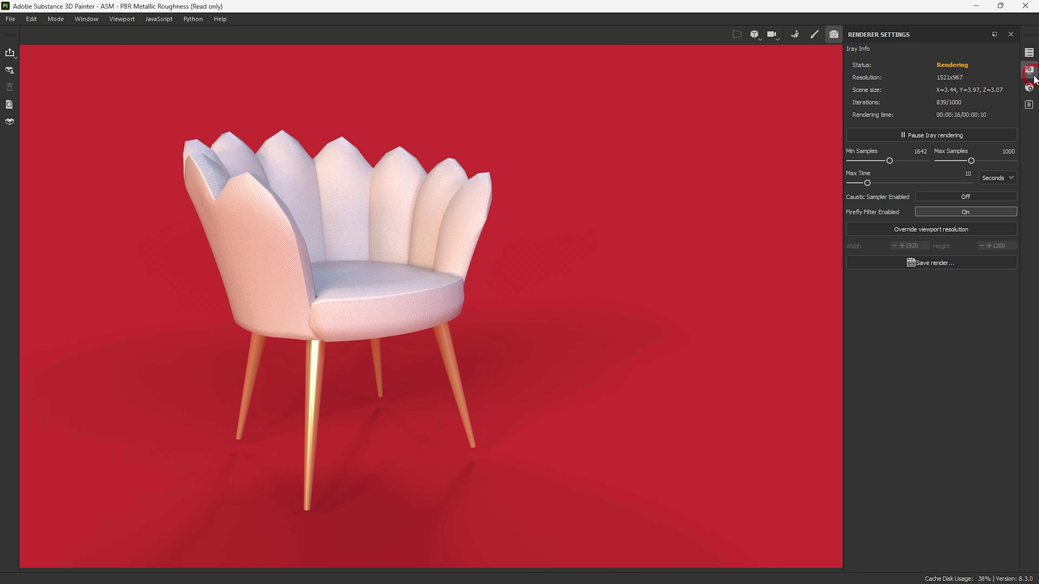
Step: Look through the anisotropic filtering options in the viewport display settings
left_click(1030, 70)
scroll(916, 245, "up", 3)
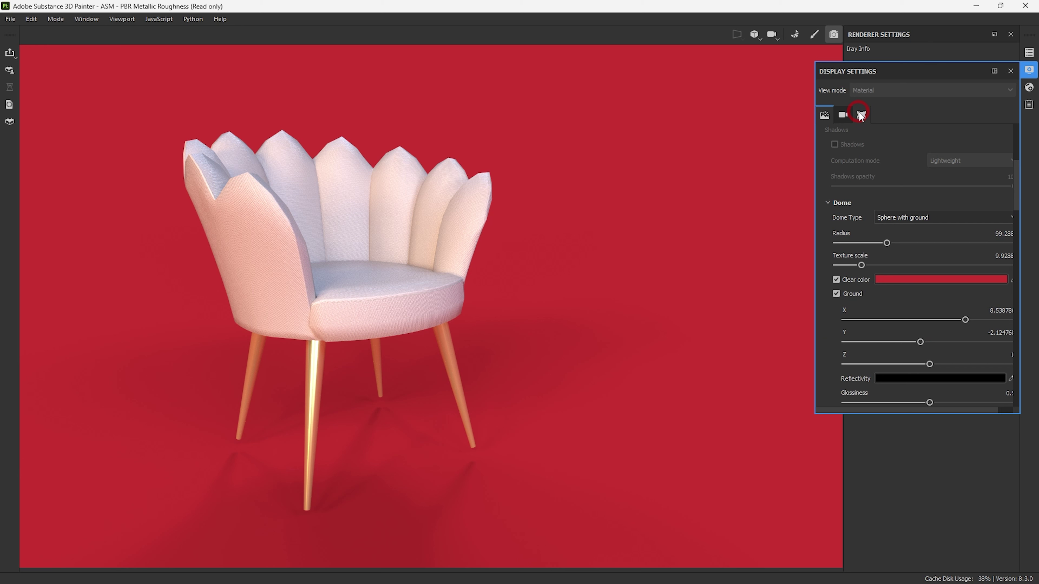
left_click(861, 115)
left_click(955, 168)
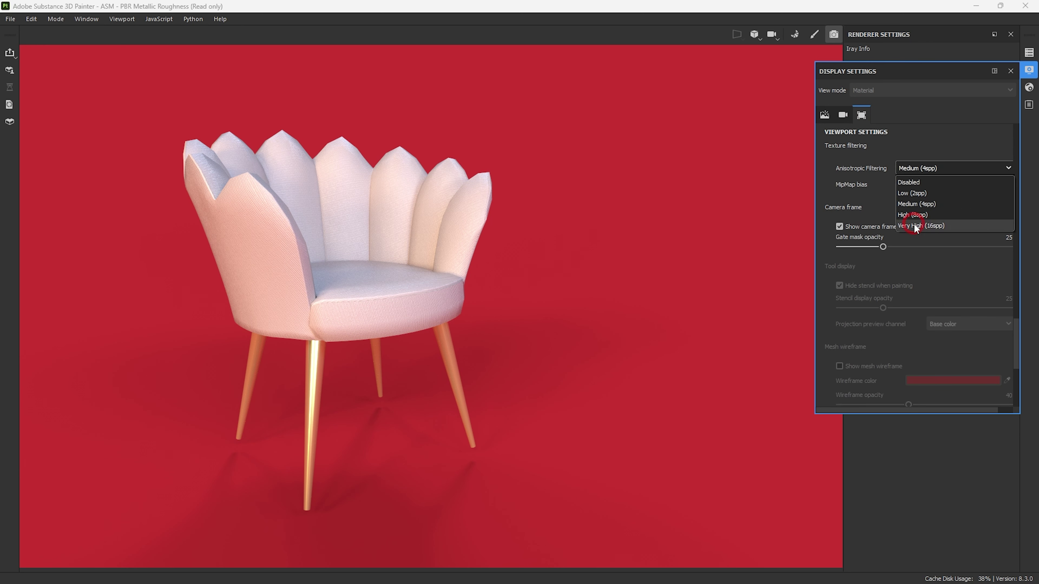
left_click(924, 170)
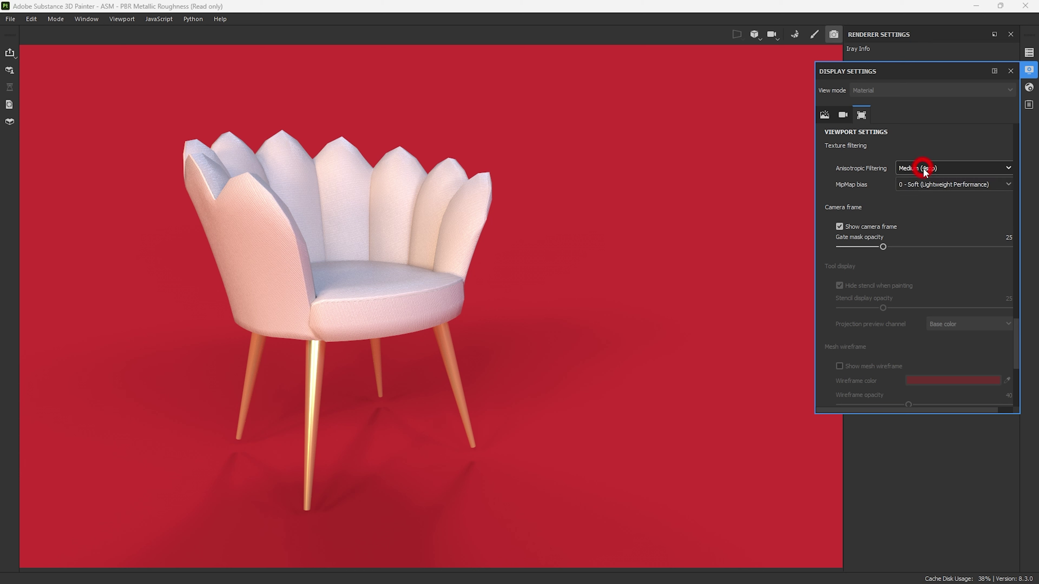
left_click(942, 169)
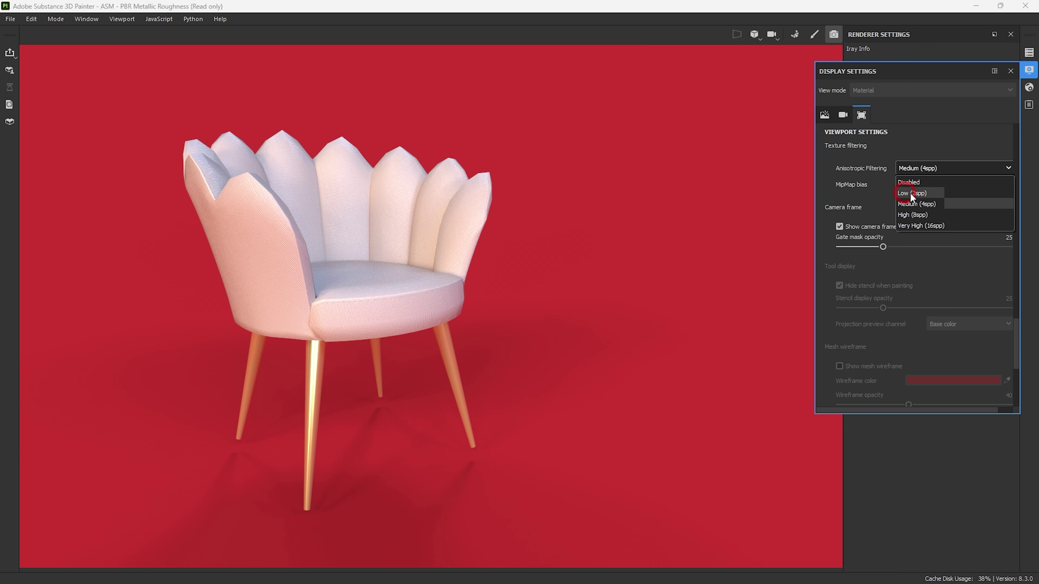
left_click(912, 182)
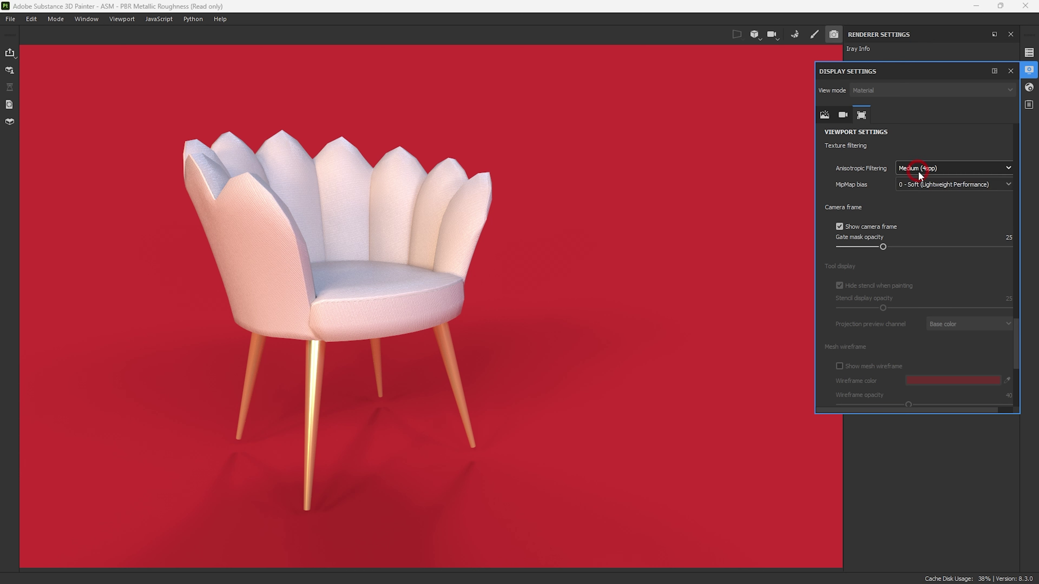
Step: Try several environment maps, including Canopus Ground, and choose the sunlit seaside cliff environment that casts a hard chair shadow
left_click(825, 115)
left_click(970, 161)
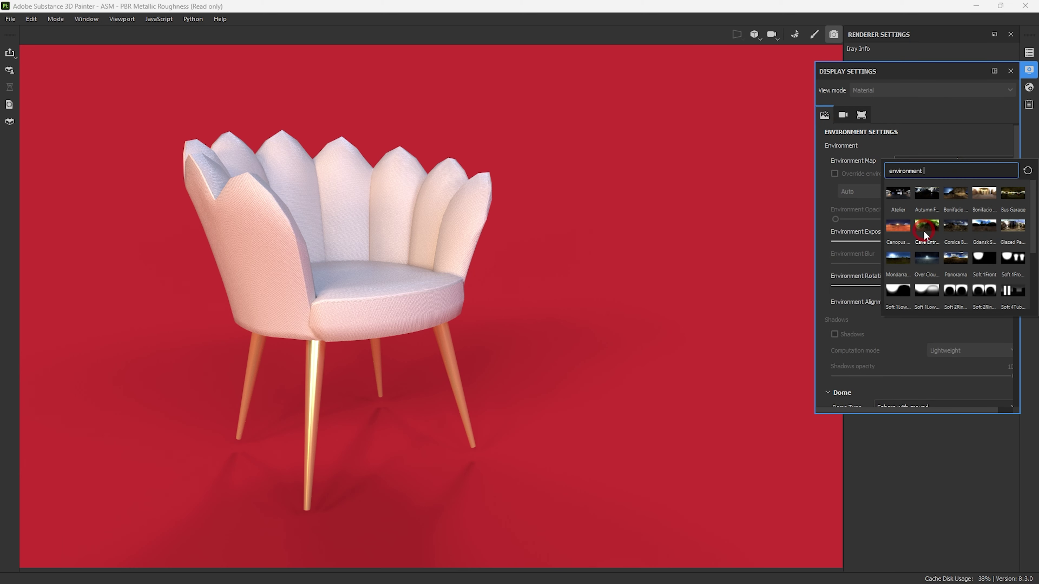
left_click(899, 227)
left_click(921, 159)
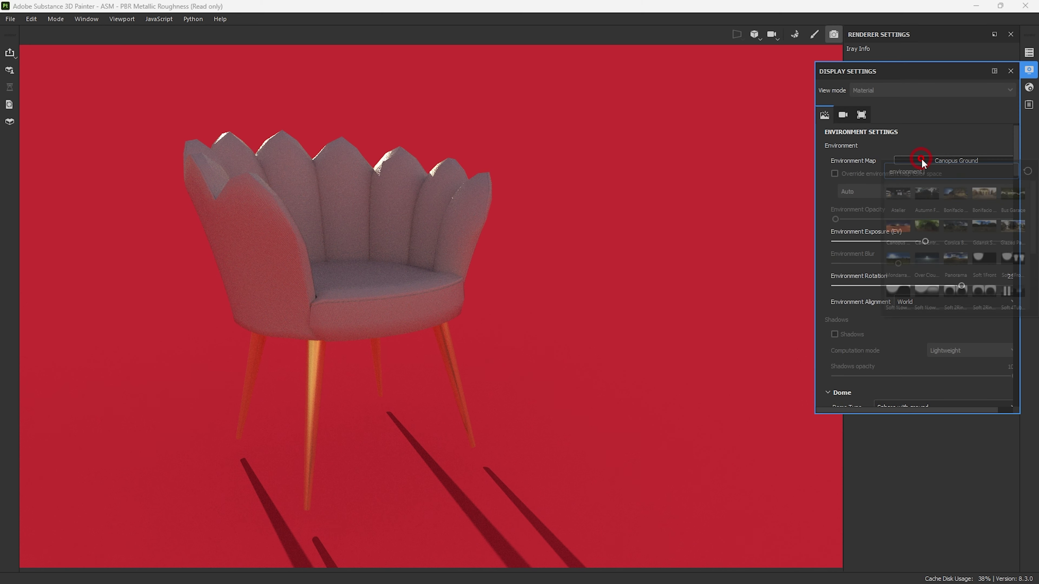
left_click(926, 194)
left_click(954, 161)
left_click(952, 202)
left_click(955, 161)
left_click(959, 219)
left_click(959, 205)
left_click(952, 133)
Step: Set the dome ground's Y position to about -1.87 so the shadow meets the chair legs, and close the display settings
scroll(955, 252, "down", 5)
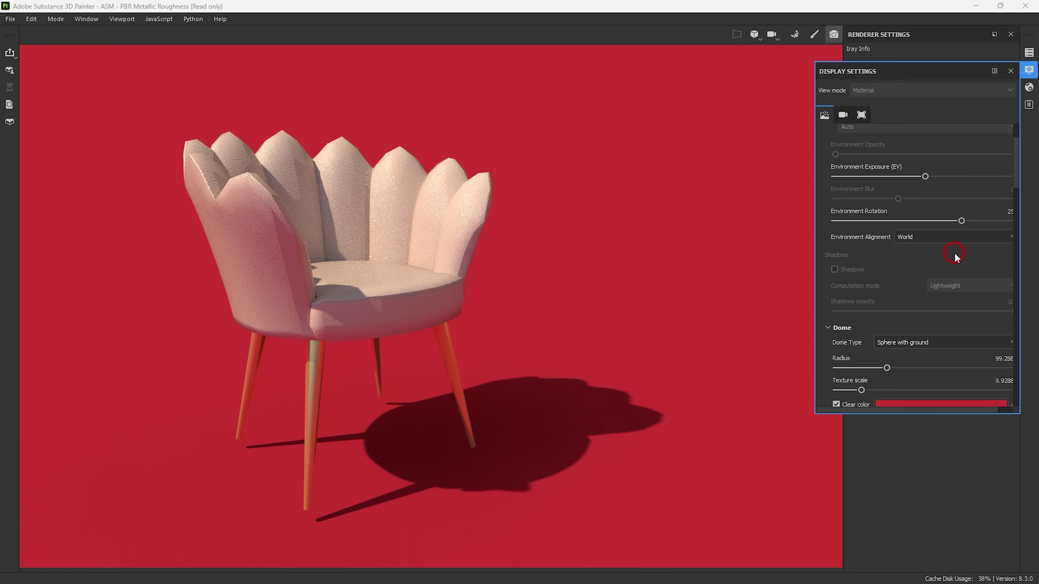
left_click_drag(921, 337, 922, 337)
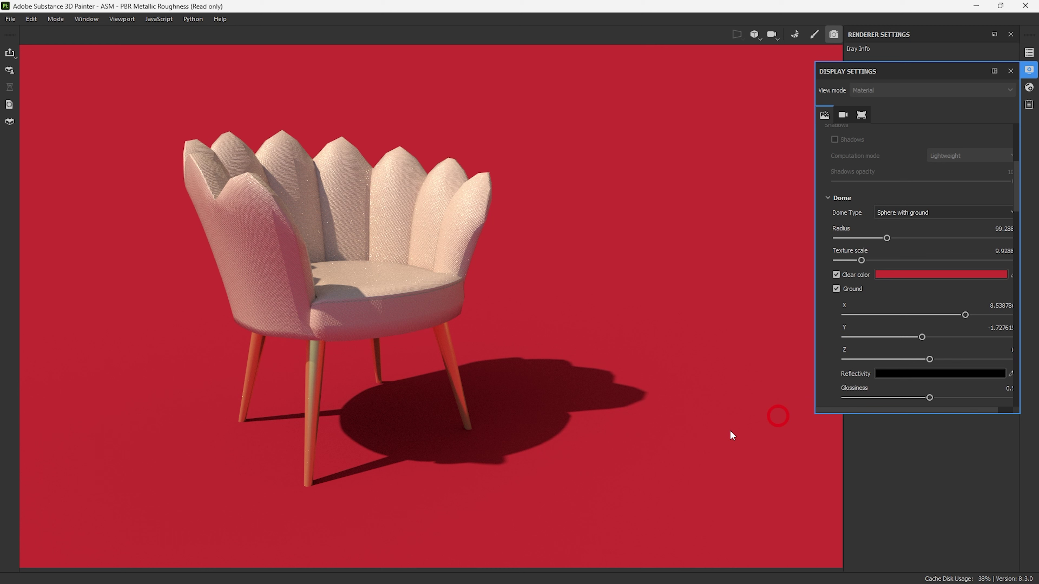
left_click_drag(921, 337, 921, 337)
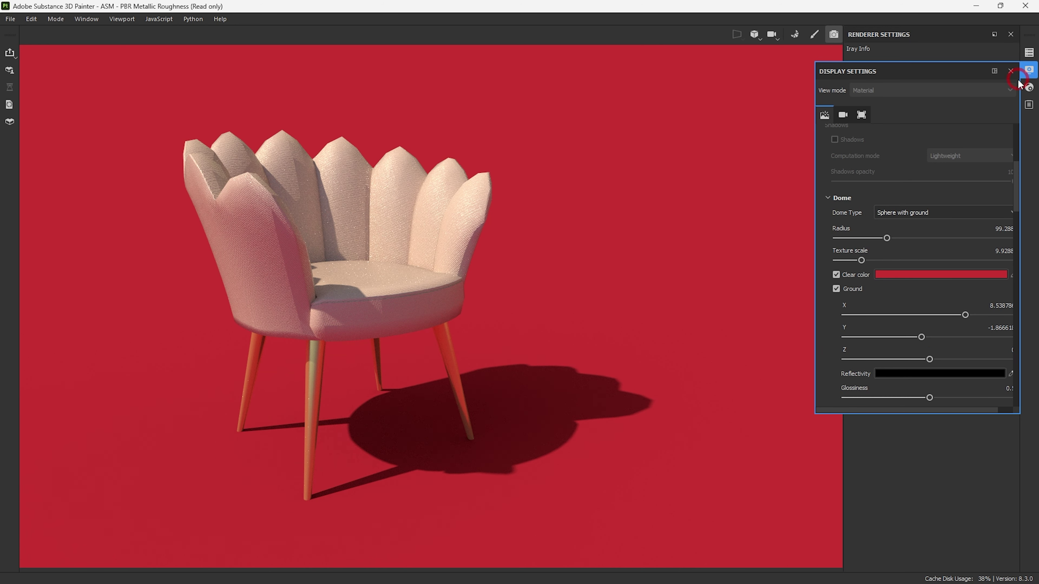
left_click(1011, 70)
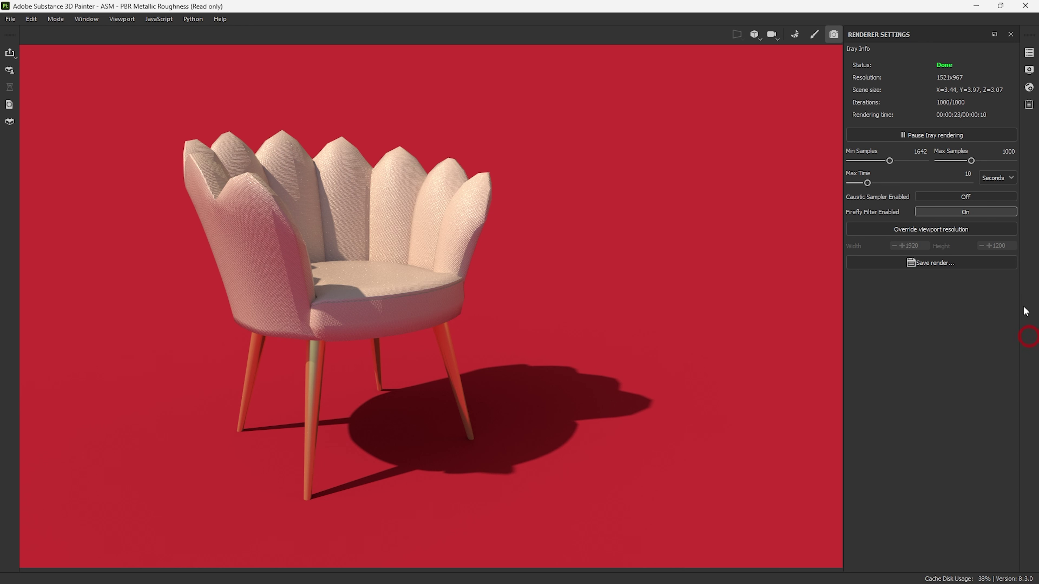
Step: Save the Iray render as a JPEG named 01 in the images folder of Chair_modelling on the desktop
left_click(915, 263)
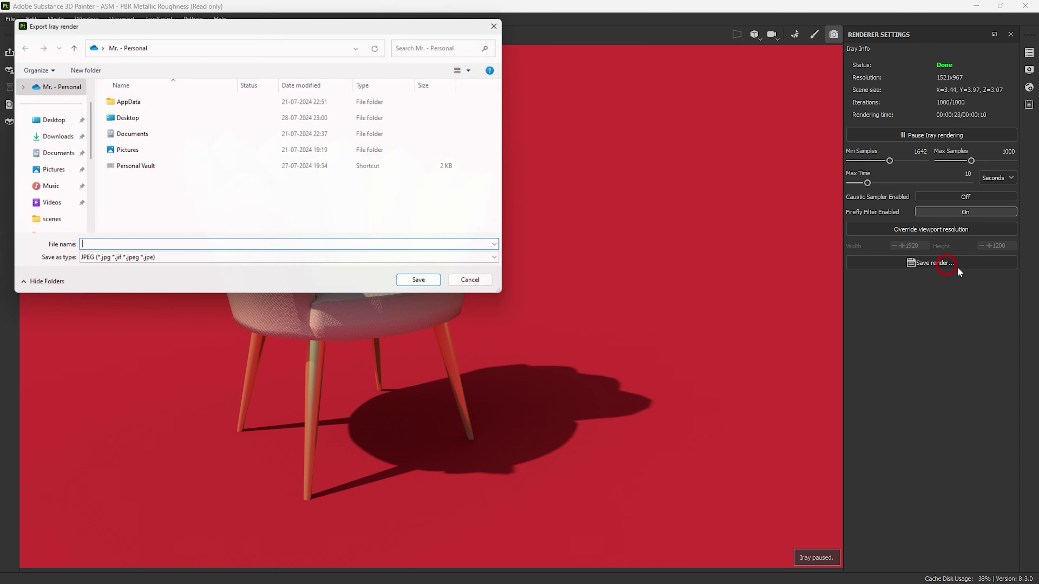
left_click(61, 118)
double_click(167, 119)
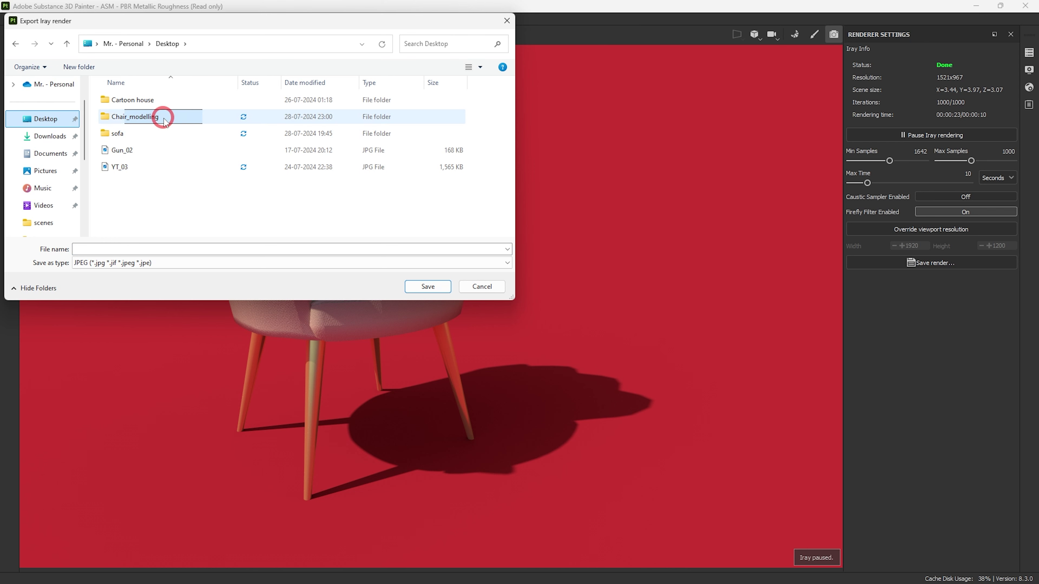
scroll(184, 176, "down", 2)
scroll(146, 216, "up", 3)
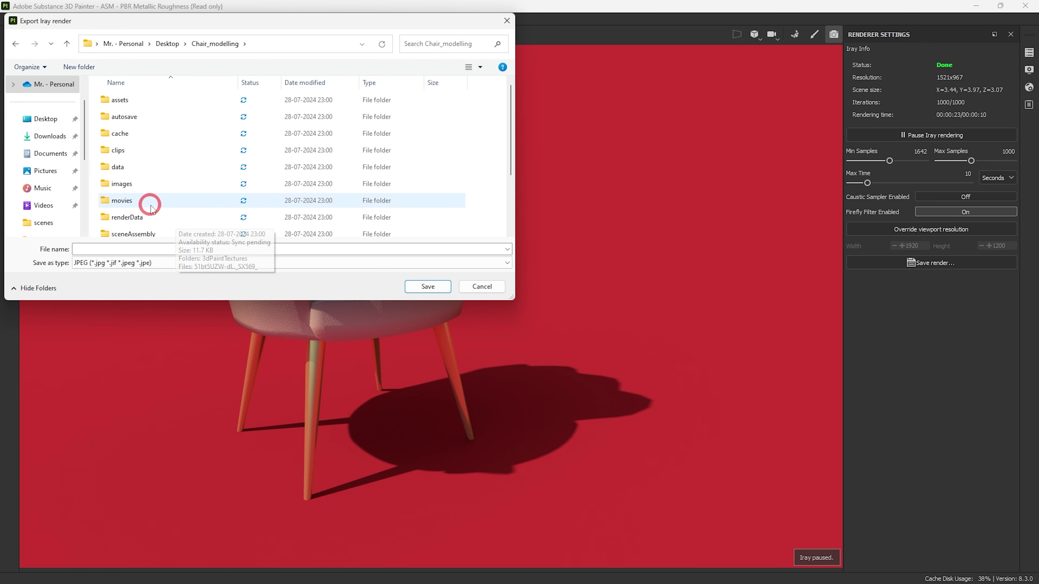
double_click(180, 180)
left_click(163, 248)
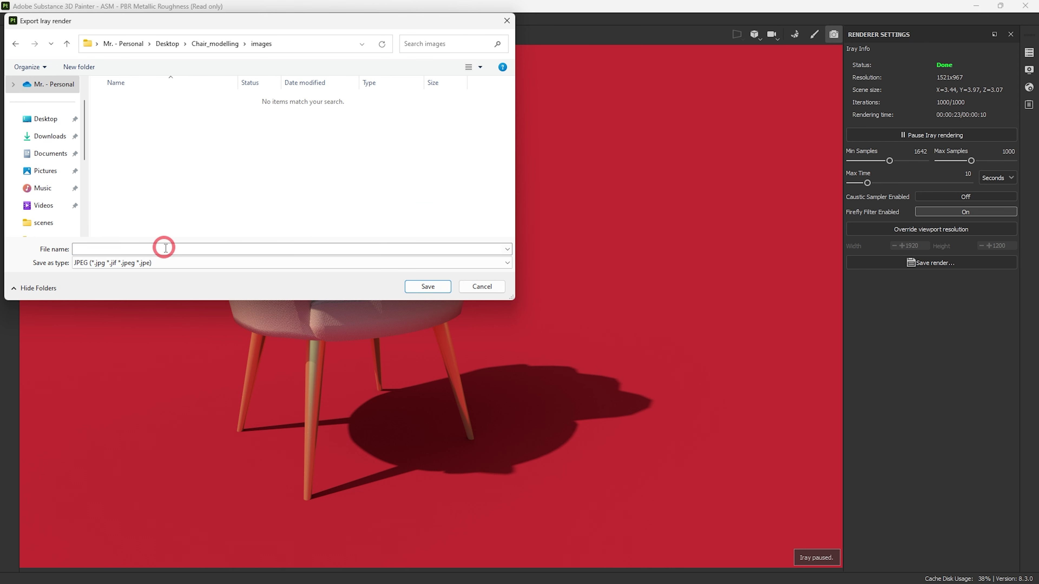
type("01")
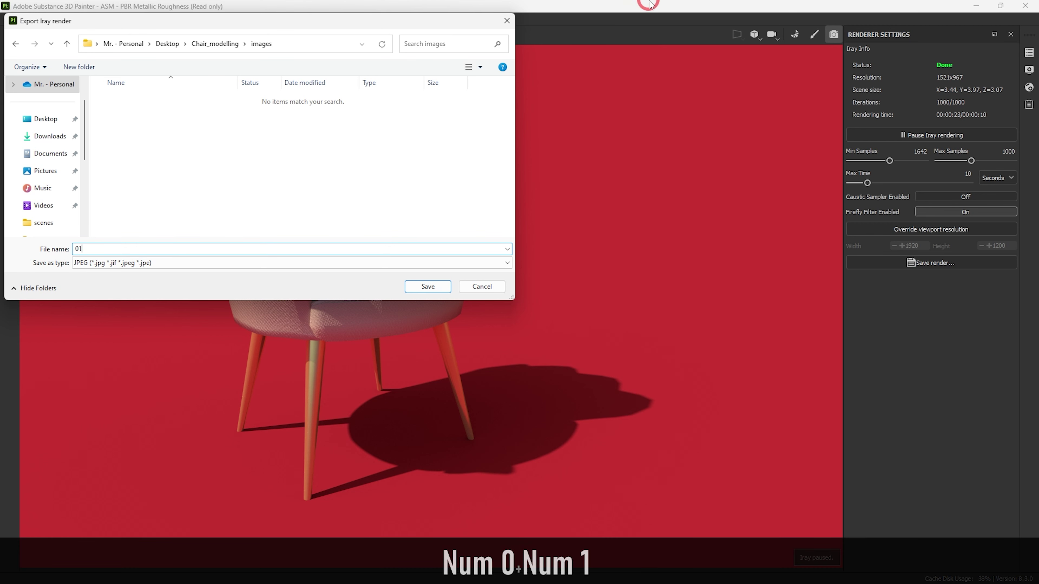
left_click(429, 286)
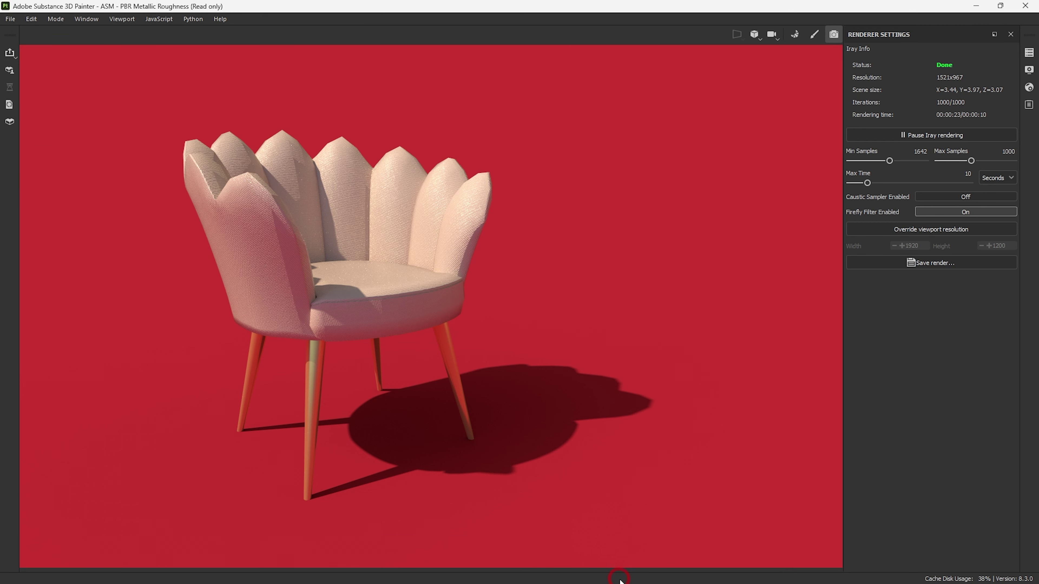
Step: Frame the chair closer from the front and turn off the dome's Clear color to use the environment map as background
mouse_move(617, 577)
left_click_drag(556, 492, 387, 380, "alt")
left_click_drag(459, 426, 430, 391, "alt")
right_click_drag(462, 430, 507, 442, "alt")
left_click_drag(507, 442, 464, 413, "alt")
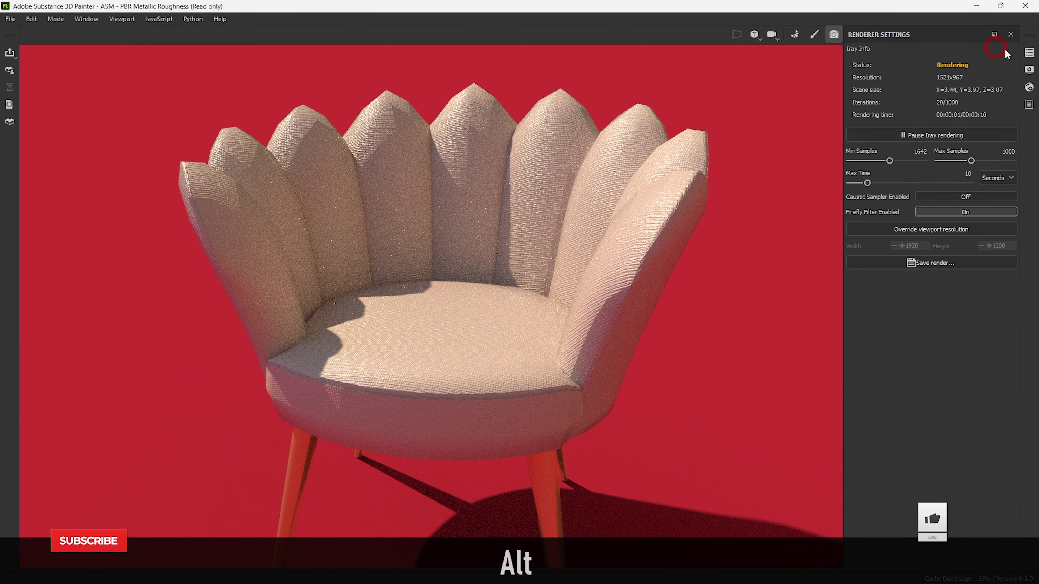
left_click(1029, 70)
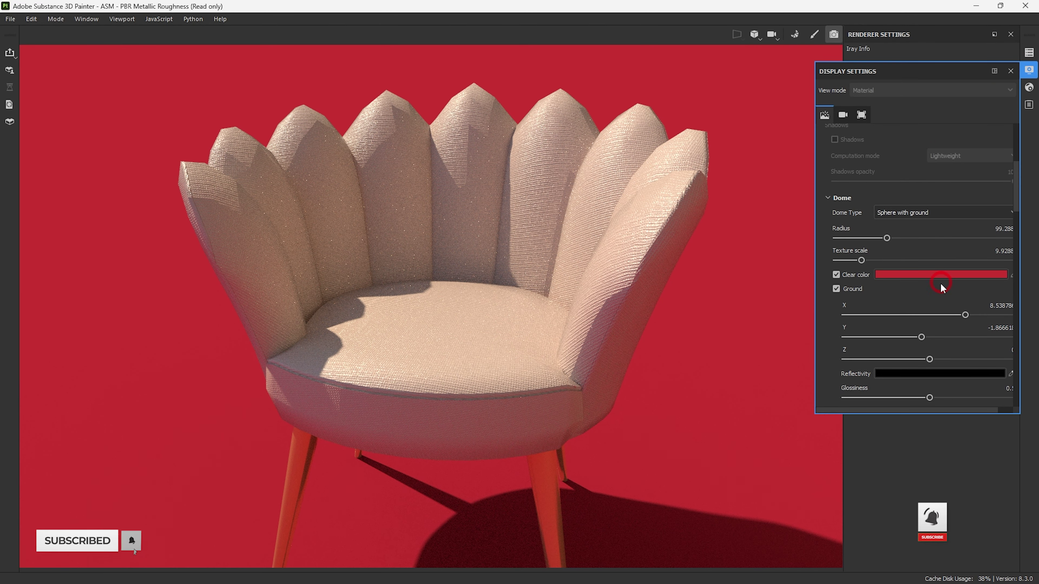
left_click(836, 274)
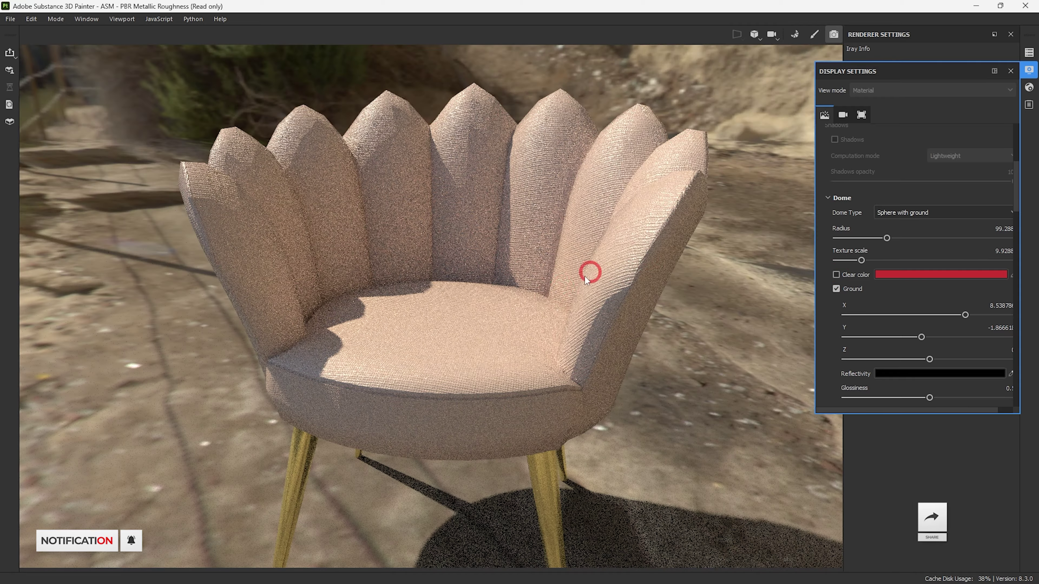
Step: Rotate the environment and frame the whole chair at an angle against the cliff and sea, closing the display settings
right_click_drag(684, 335, 344, 274, "alt")
left_click_drag(344, 274, 236, 236, "alt")
right_click_drag(577, 382, 772, 413, "shift")
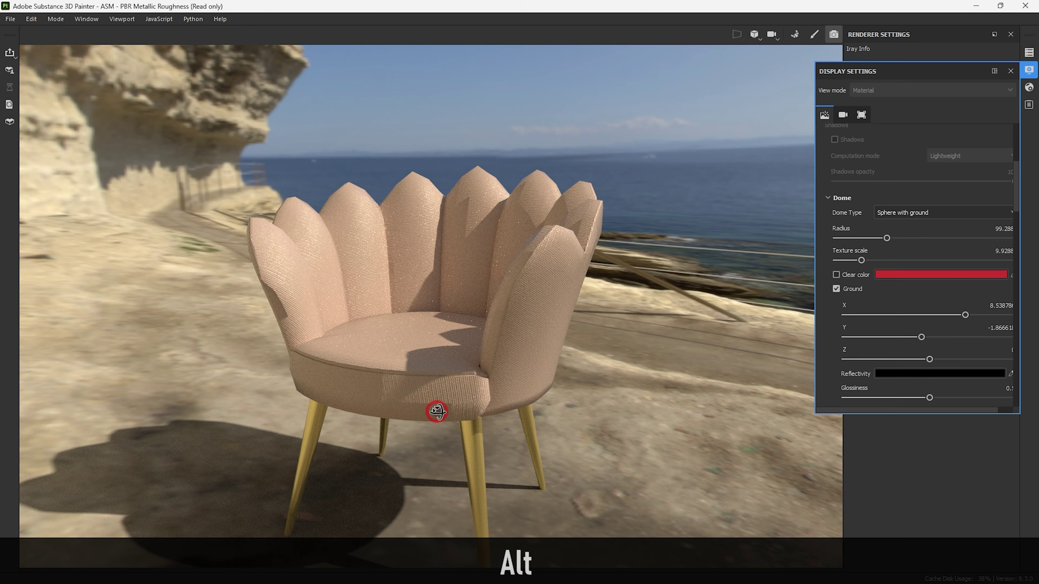
left_click_drag(430, 419, 427, 408, "alt")
right_click_drag(427, 408, 561, 240, "alt")
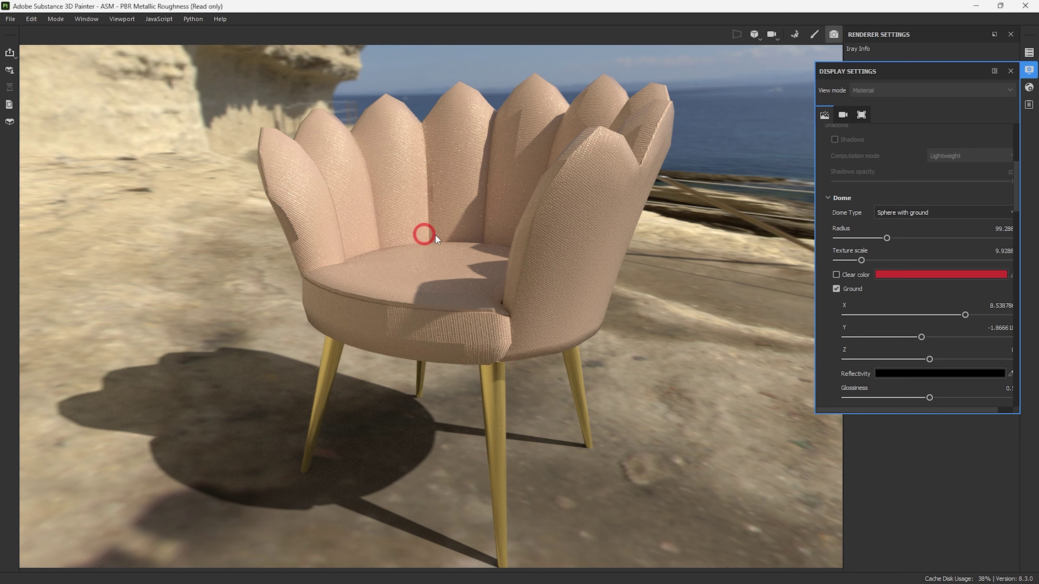
left_click(1029, 69)
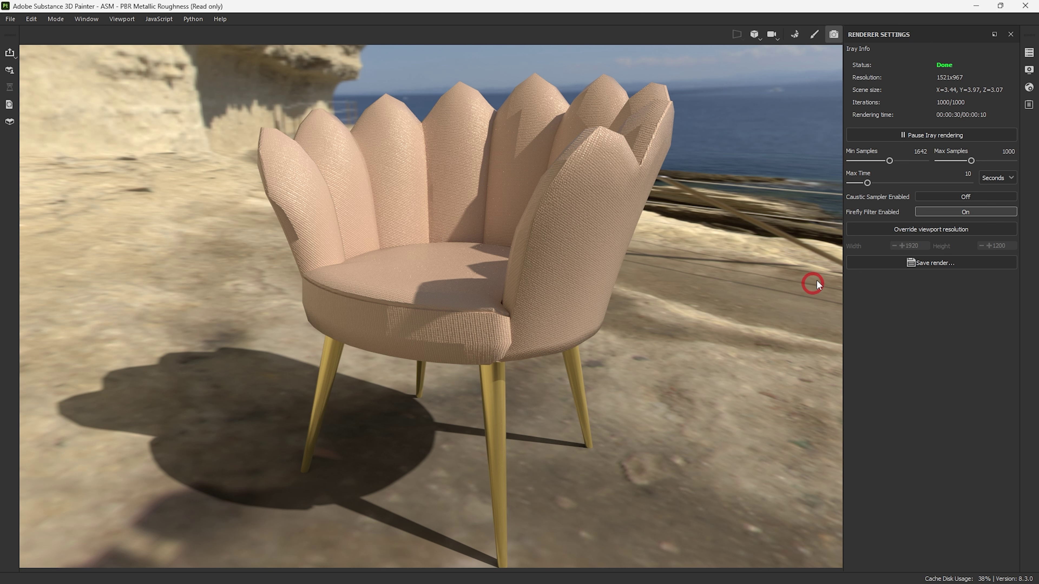
Step: Save the seaside Iray render as a JPEG named 02 in the same images folder
left_click(946, 265)
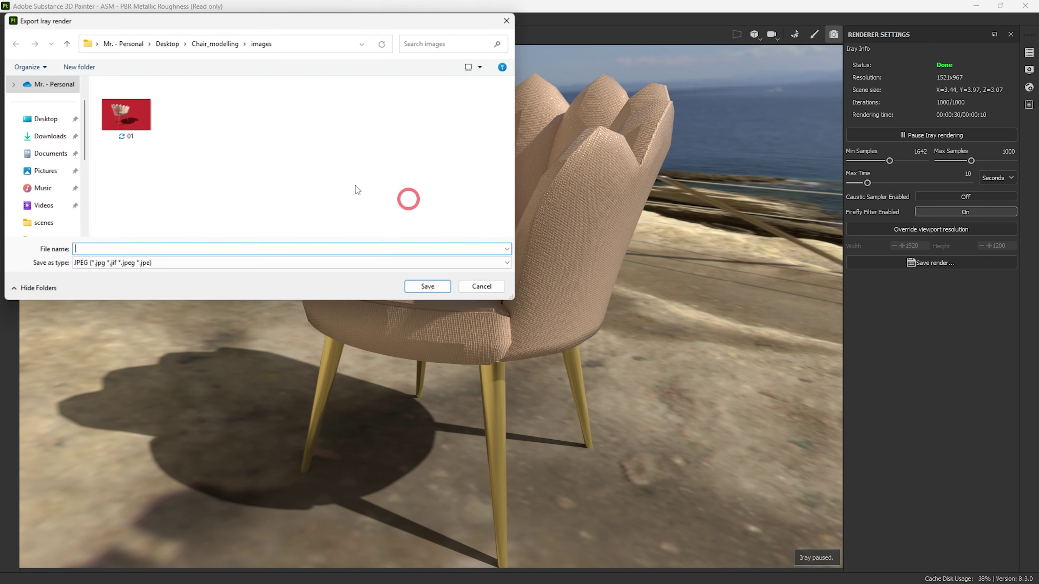
type("02")
left_click(421, 287)
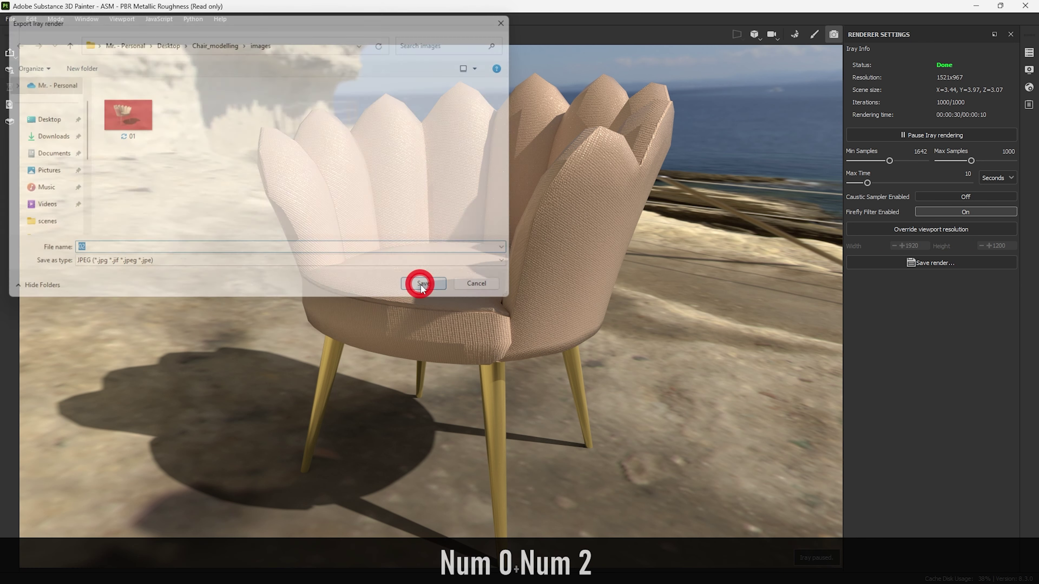
left_click(976, 6)
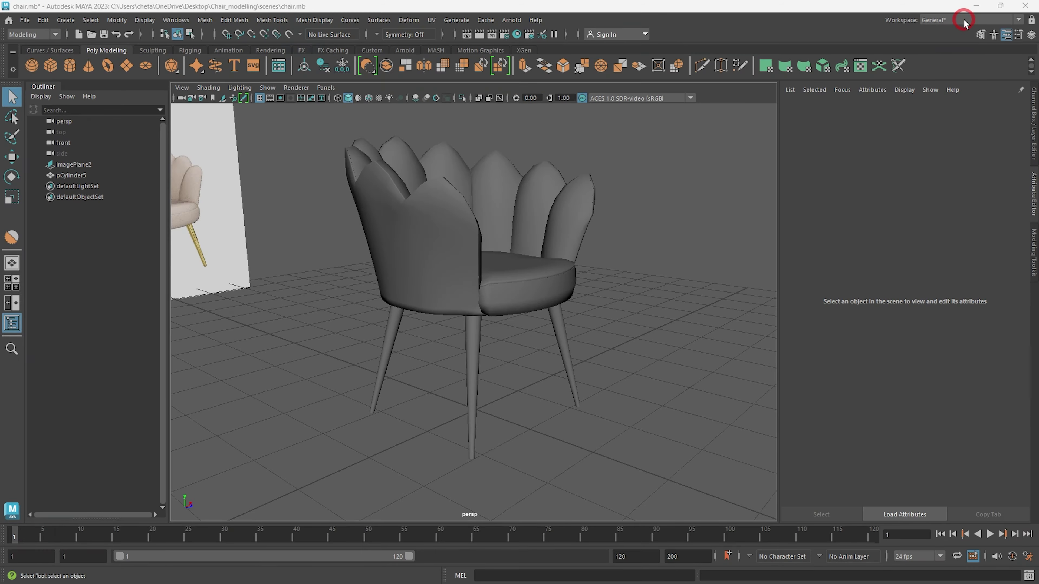
left_click(976, 5)
mouse_move(429, 561)
left_click(675, 569)
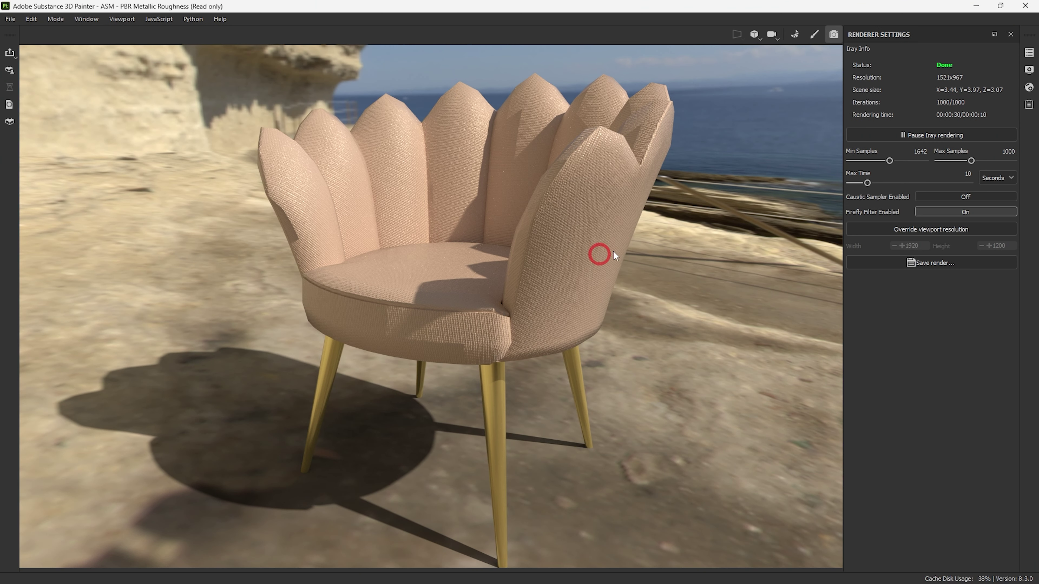
Step: Close the renderer settings and switch from Iray rendering back to painting mode
left_click(1018, 36)
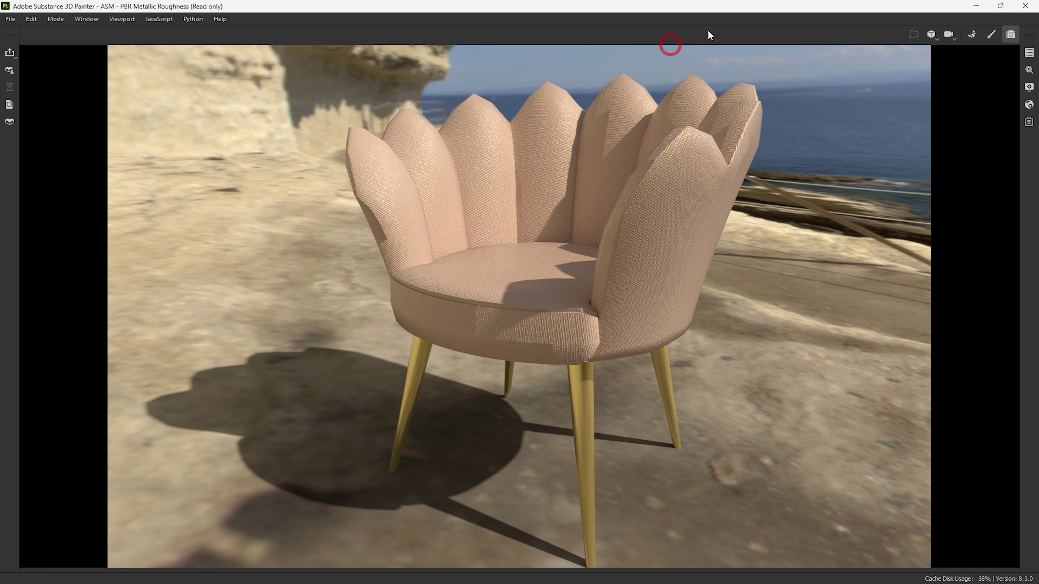
left_click(55, 18)
left_click(74, 37)
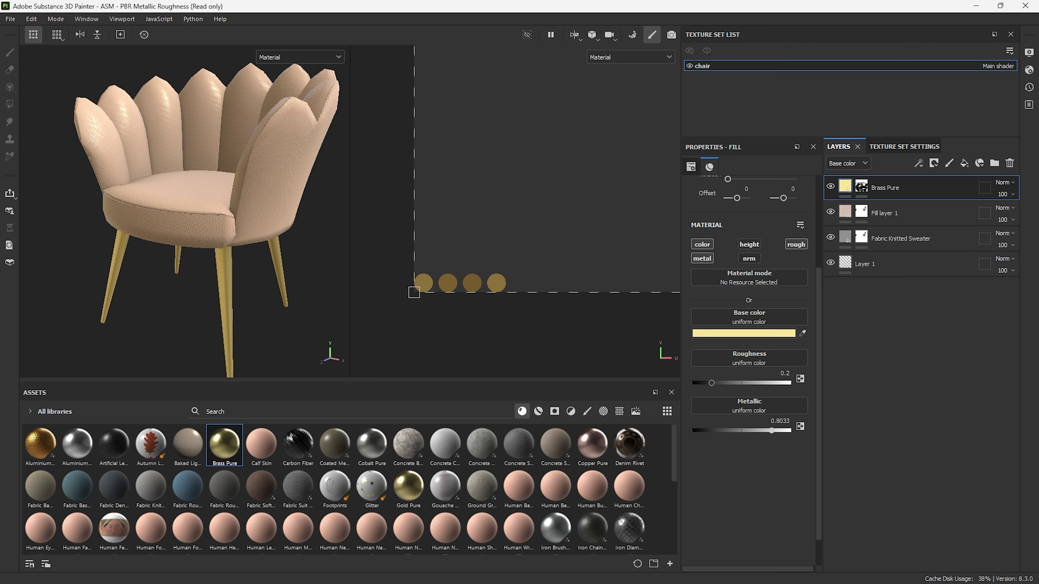
left_click(547, 278)
Step: Start saving the project and browse to the scenes folder inside Chair_modelling on the Desktop
left_click(10, 19)
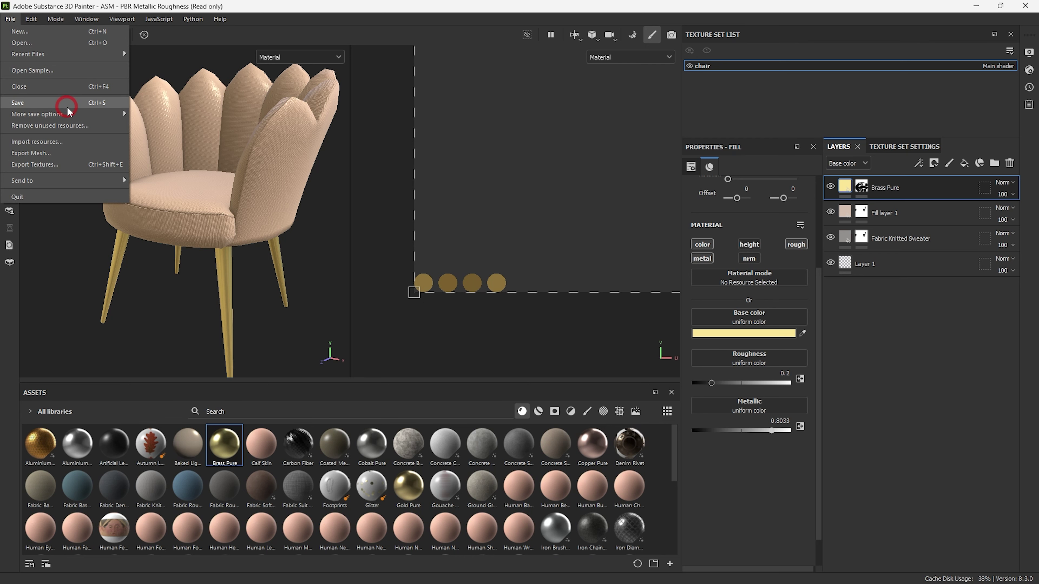
left_click(77, 105)
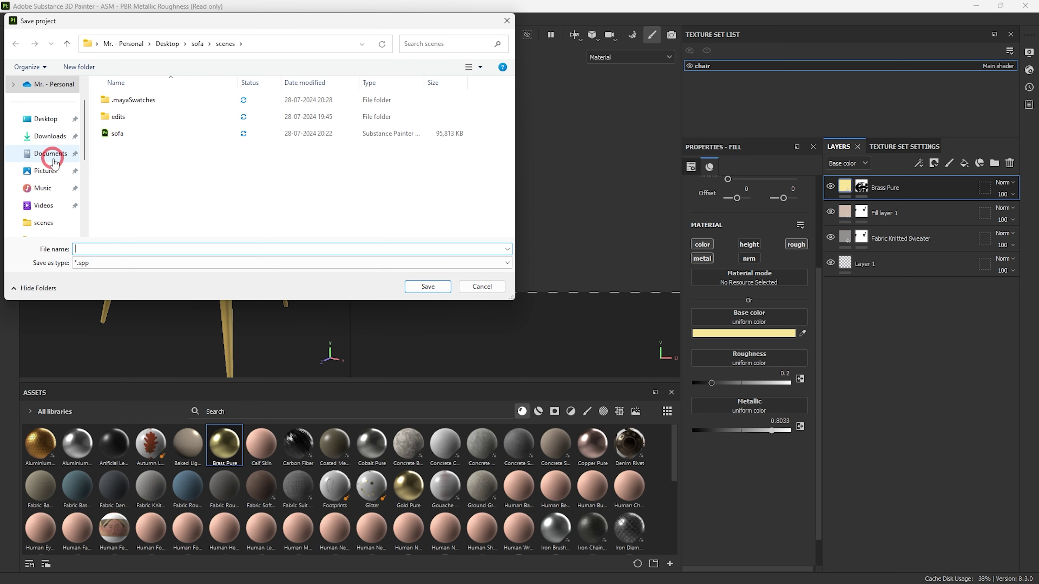
left_click(45, 119)
double_click(174, 122)
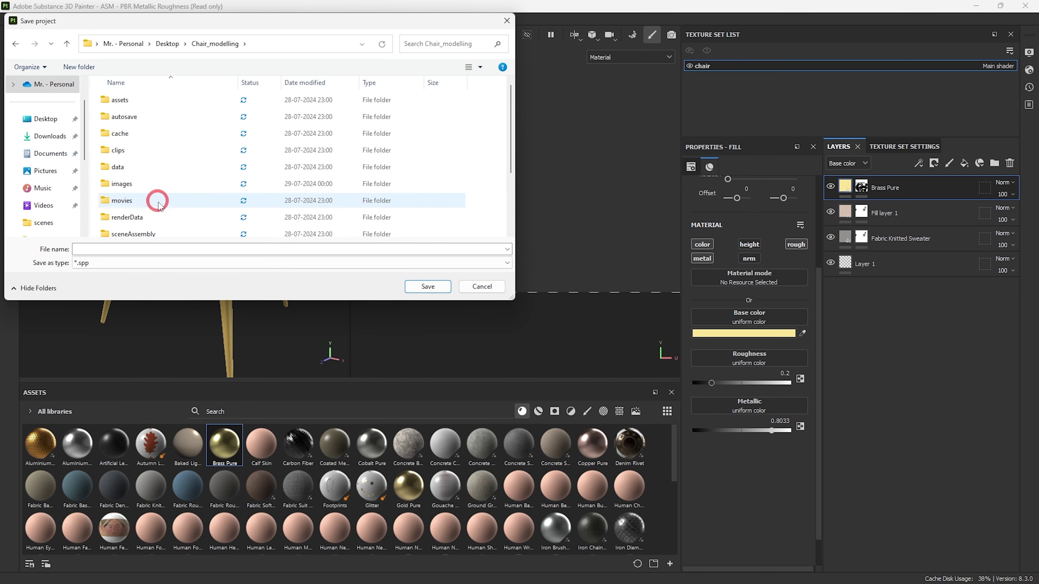
scroll(182, 208, "down", 2)
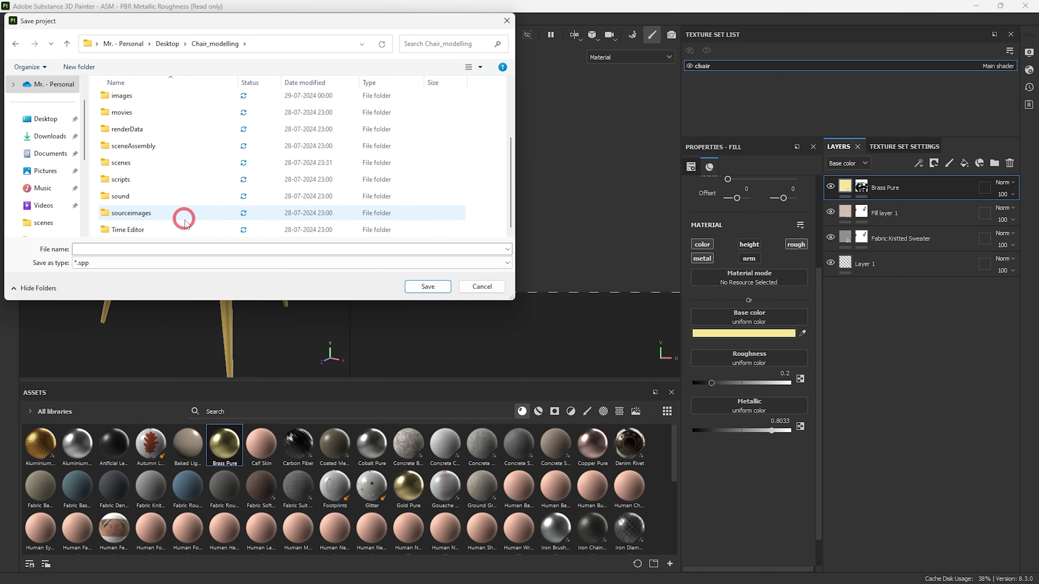
double_click(132, 162)
Step: Name the project file chair01 and save it in the scenes folder
left_click(115, 247)
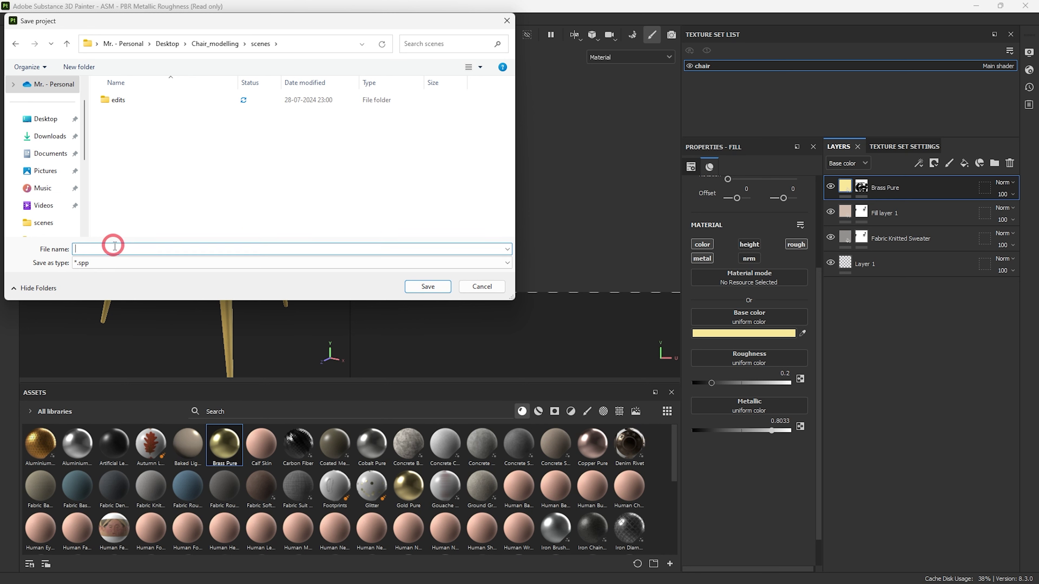
type("chair")
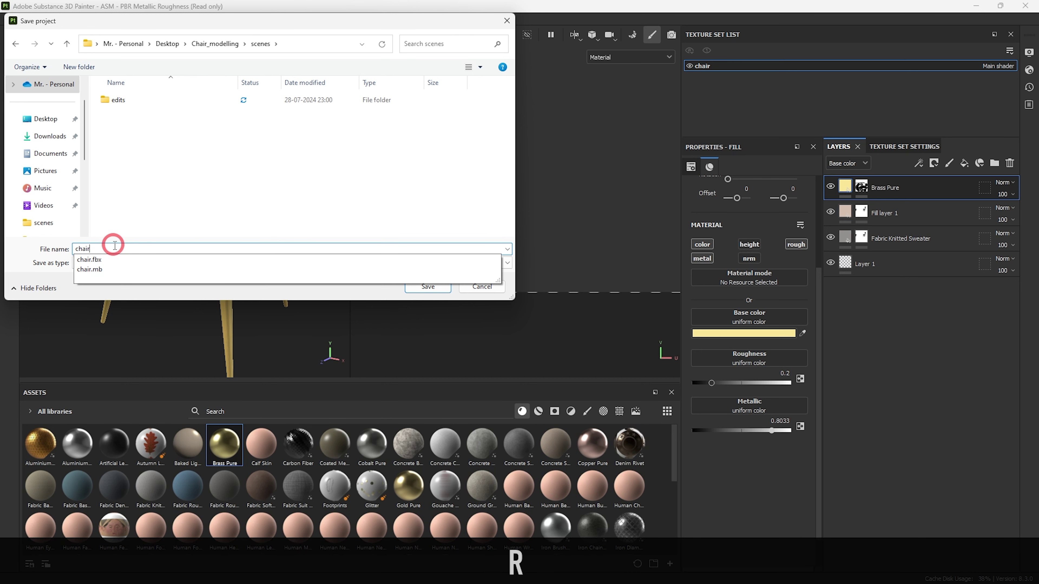
left_click(472, 282)
left_click(250, 251)
left_click(250, 251)
type("01")
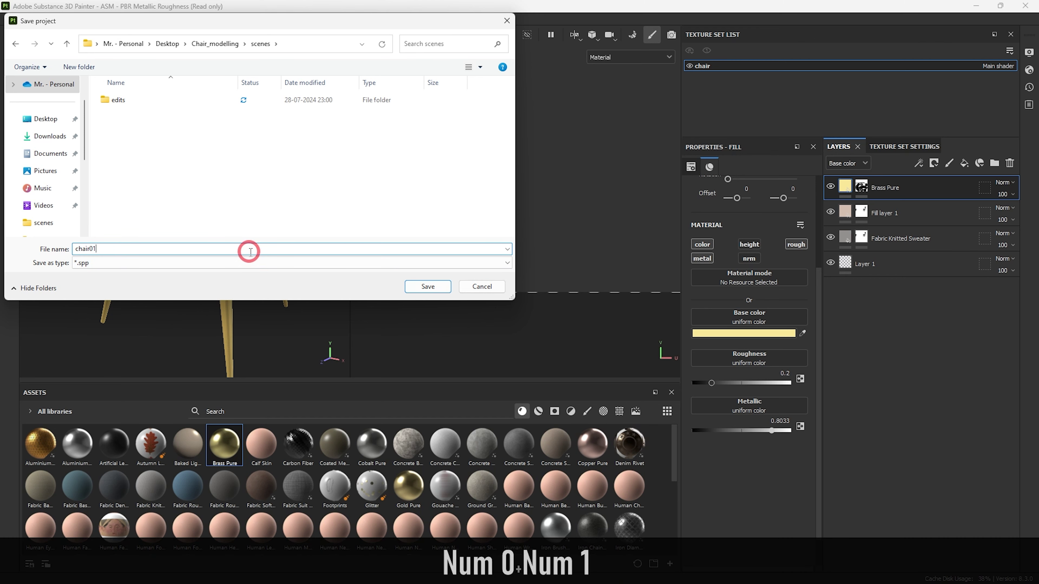
left_click(420, 286)
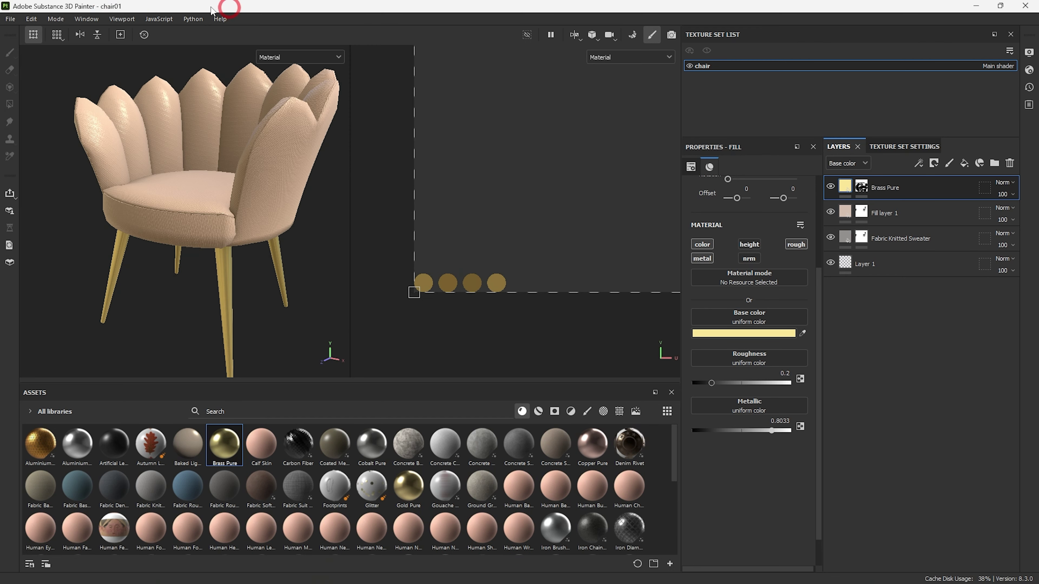
Step: Export the chair's textures with the PBR Metallic Roughness template as exr files at 32f bits
left_click(9, 20)
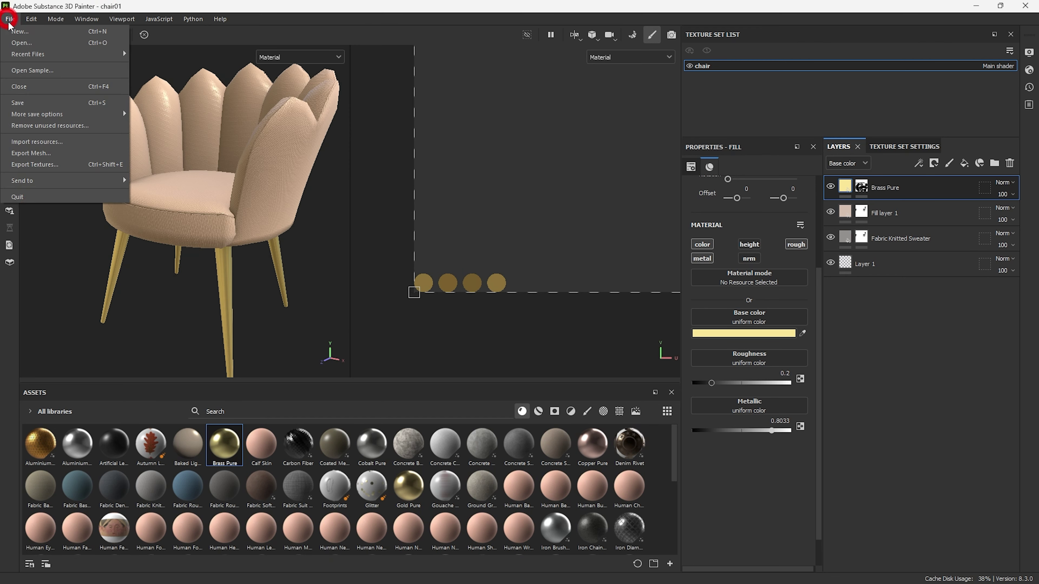
left_click(55, 166)
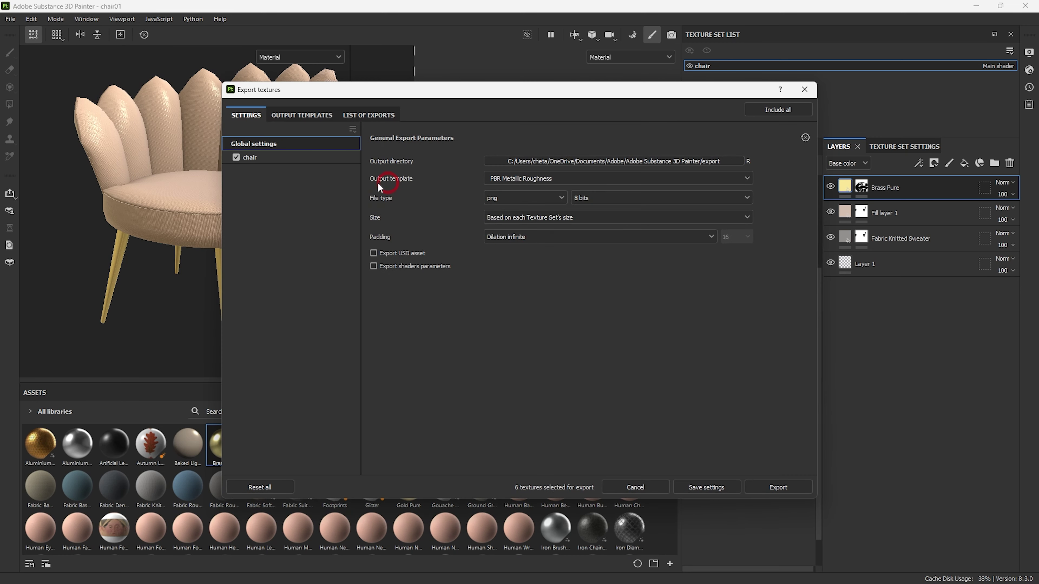
left_click(325, 117)
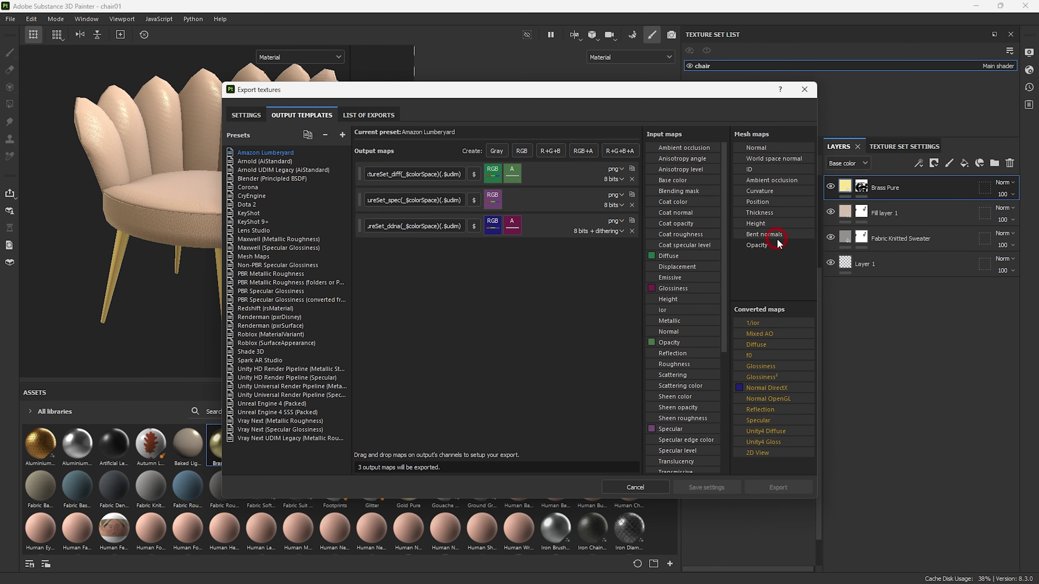
left_click(262, 116)
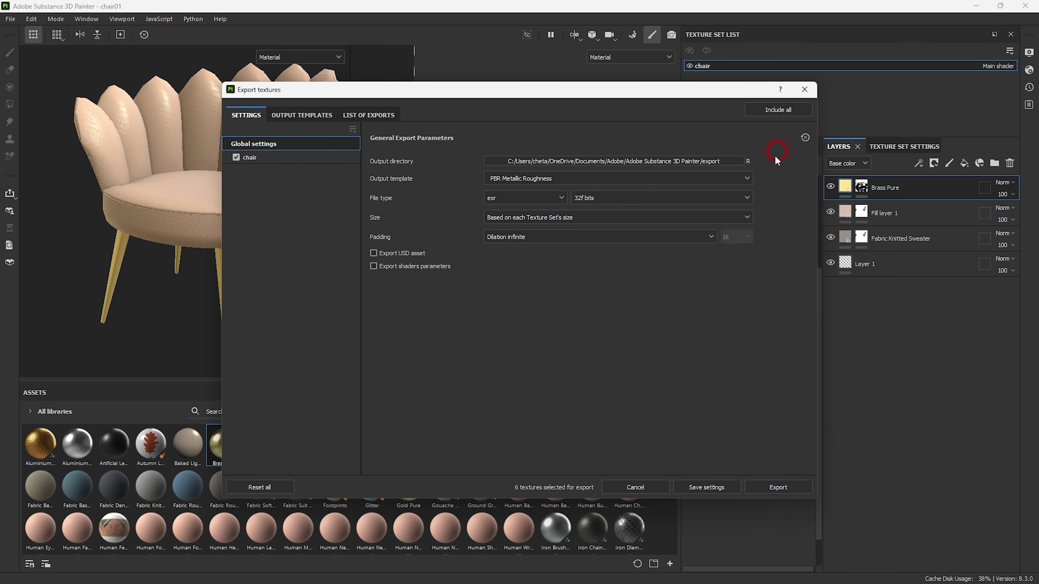
left_click(275, 160)
left_click(778, 487)
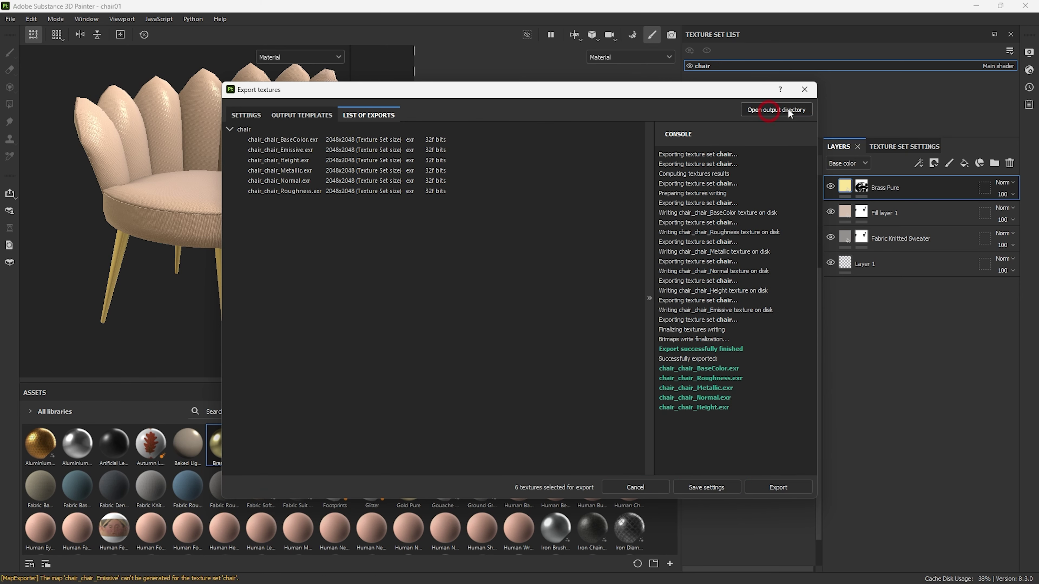
Step: Open the export output directory, cut all five chair EXR textures, and close the folder and export windows
left_click(777, 110)
left_click_drag(714, 221, 425, 232)
key("ctrl+x")
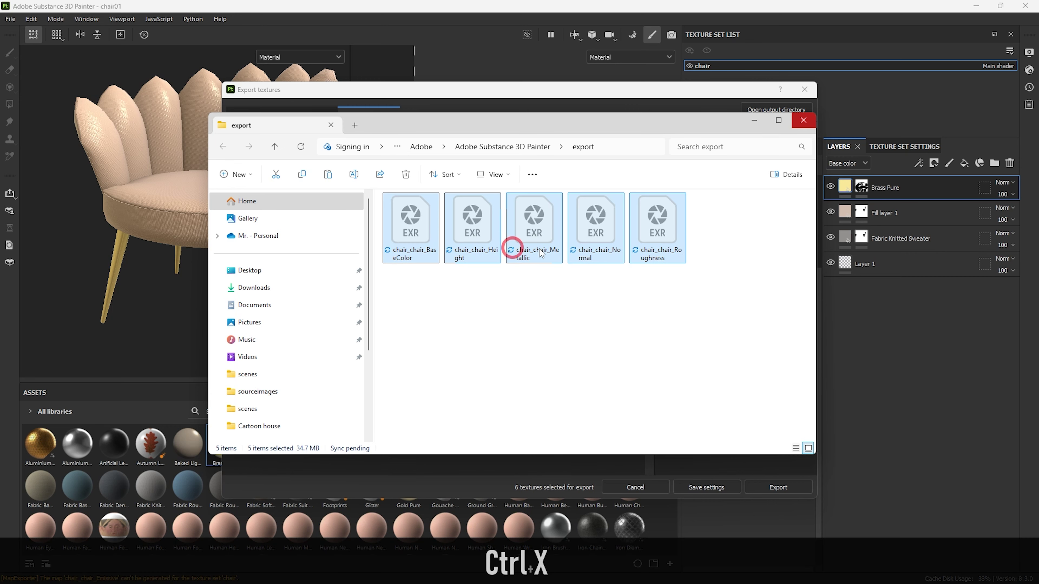
left_click(803, 120)
left_click(804, 90)
Step: Paste the cut textures into the sourceimages folder of Chair_modelling on the Desktop and close the folder
left_click(975, 6)
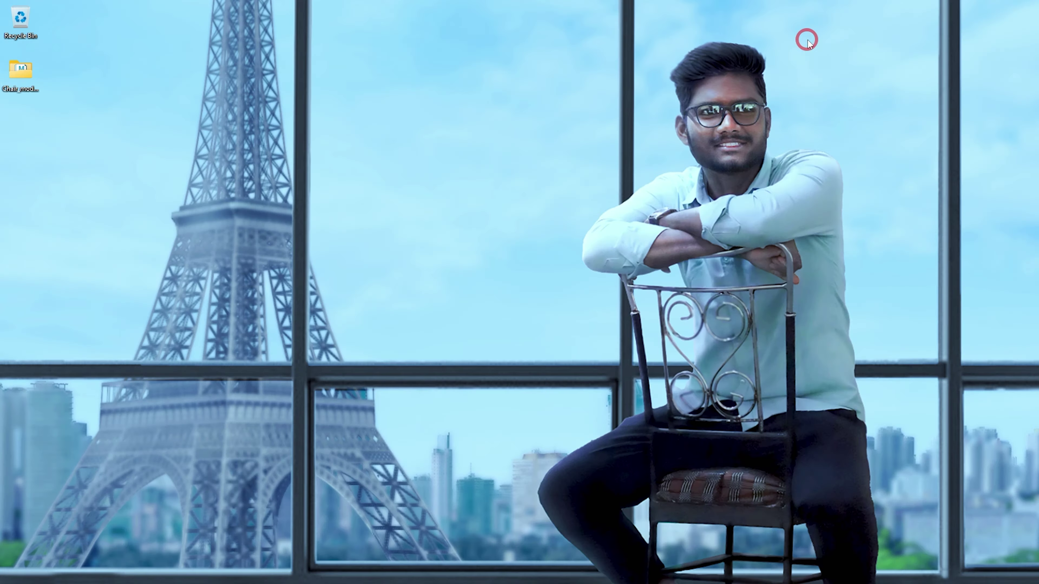
double_click(36, 80)
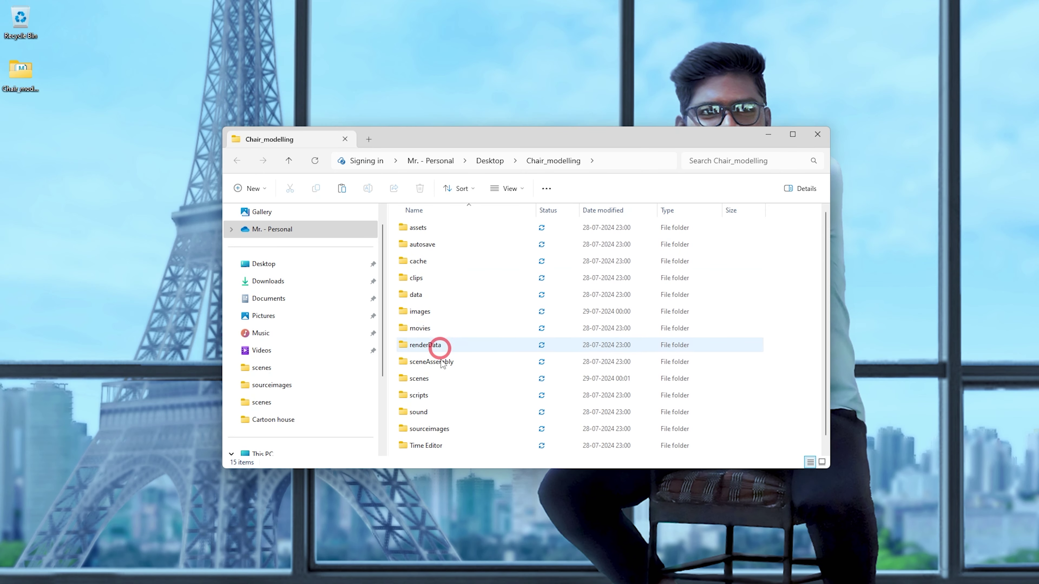
double_click(440, 429)
right_click(558, 297)
left_click(570, 311)
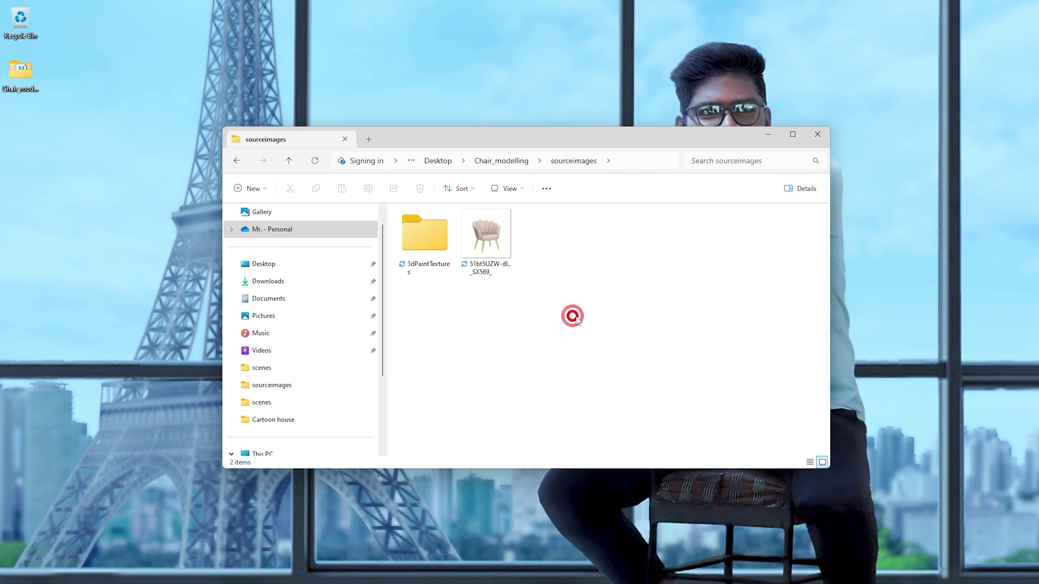
left_click(818, 134)
Step: Switch to Maya and separate the combined chair mesh into its individual parts
left_click(681, 577)
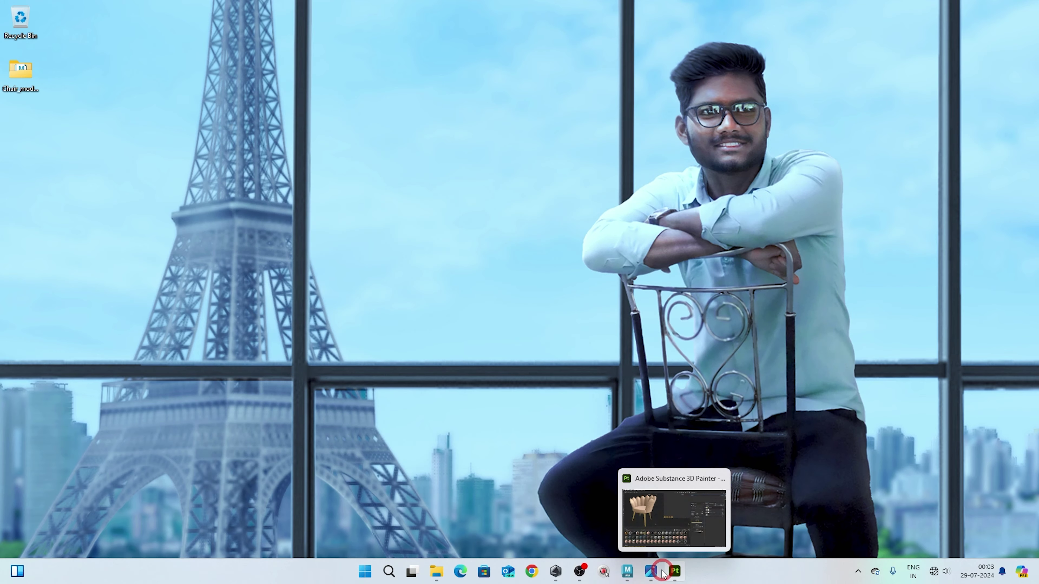
left_click(628, 573)
mouse_move(568, 356)
left_mouse_down("alt")
mouse_move(610, 376)
mouse_move(497, 325)
mouse_move(566, 364)
left_mouse_up("alt")
left_click(432, 167)
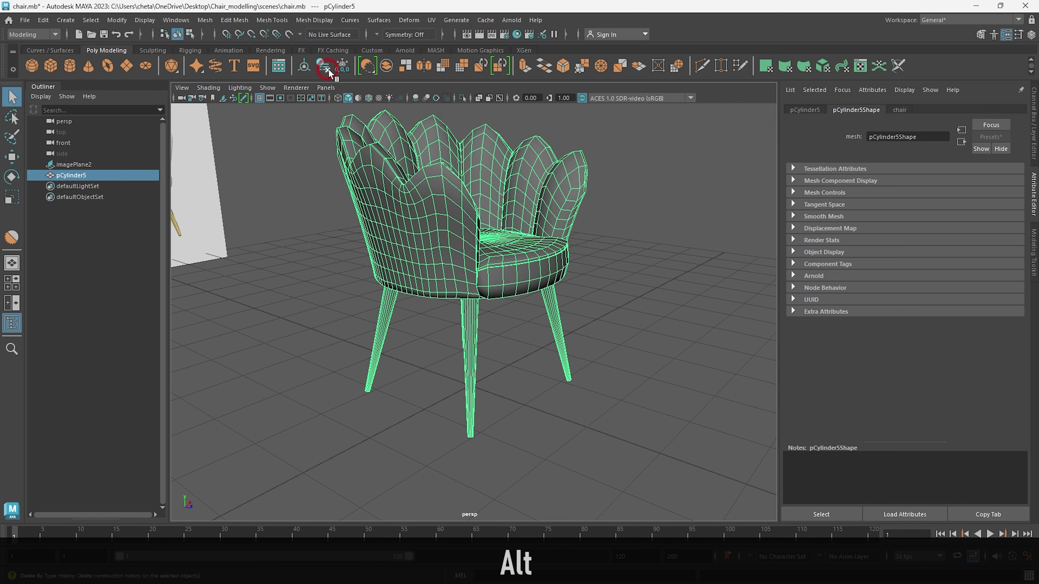
left_click(406, 67)
Step: Put the chair legs into edge editing and select the edge loops around their bottom ends
right_click_drag(598, 392, 661, 235)
mouse_move(341, 320)
left_mouse_down()
mouse_move(516, 420)
mouse_move(488, 382)
left_mouse_up()
scroll(525, 419, "up", 3)
left_click_drag(312, 306, 642, 436)
left_click_drag(557, 471, 576, 377, "alt")
right_click_drag(576, 377, 547, 443, "alt")
right_click_drag(543, 360, 567, 400, "alt")
middle_click_drag(566, 400, 420, 459, "alt")
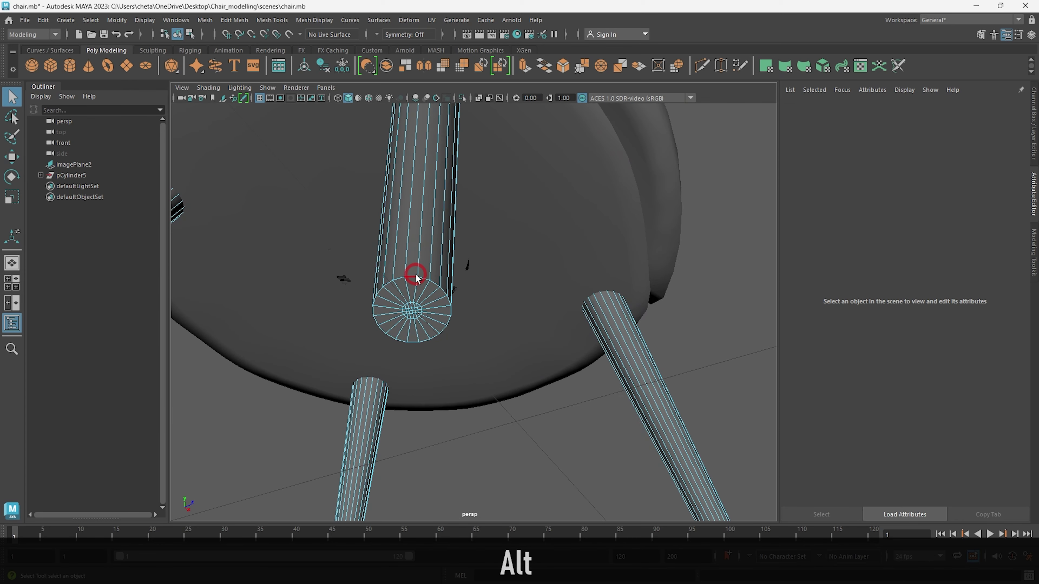
double_click(412, 274)
left_click_drag(412, 274, 327, 263, "alt")
double_click(326, 263, "shift")
right_click_drag(327, 263, 483, 319, "alt")
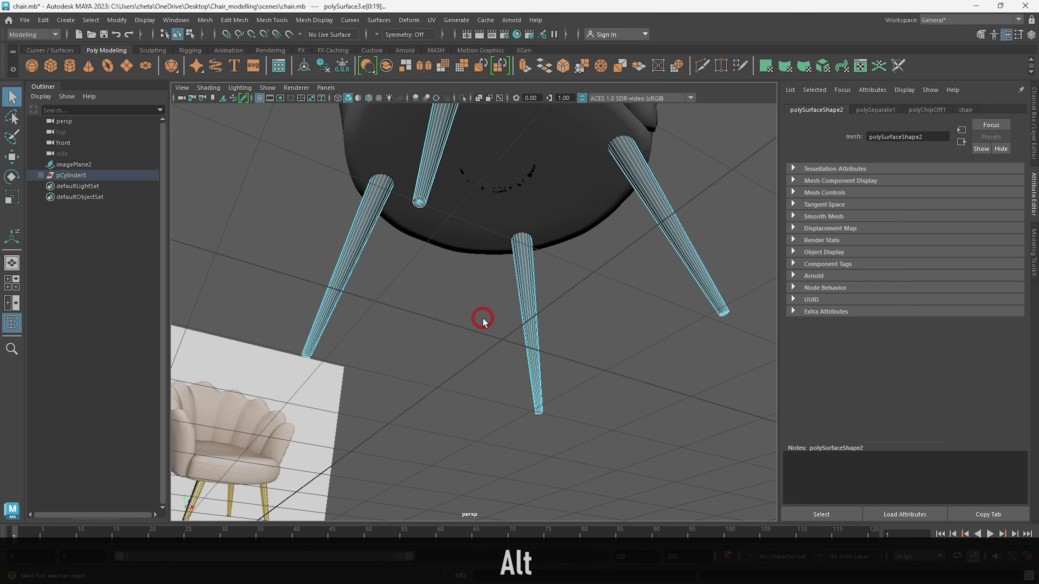
Step: Bevel the selected bottom edges of the legs with a fraction of 0.02
key("ctrl+b")
right_click_drag(611, 352, 670, 334, "alt")
left_click(680, 326)
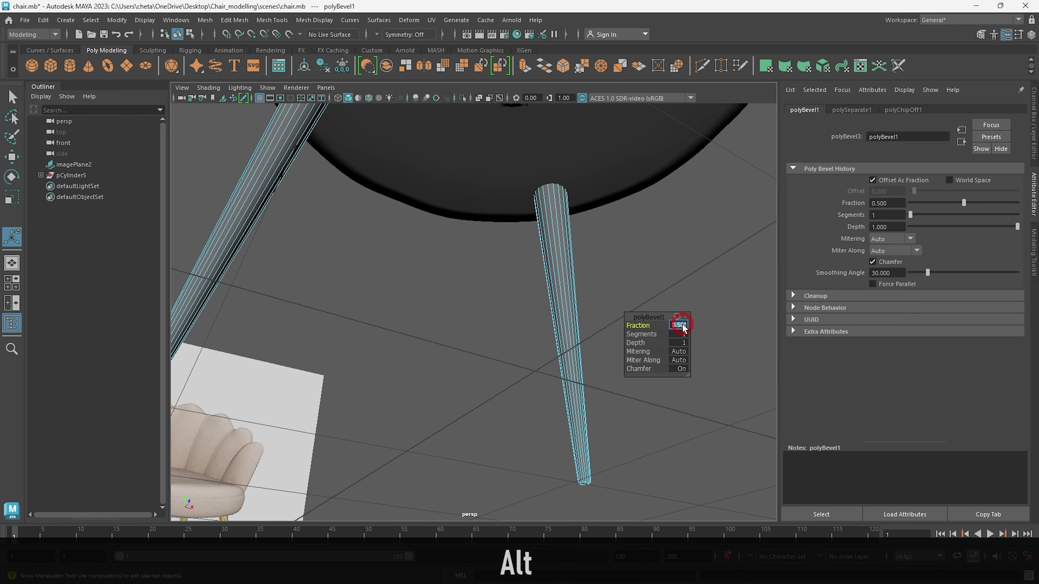
type(".02")
key("Return")
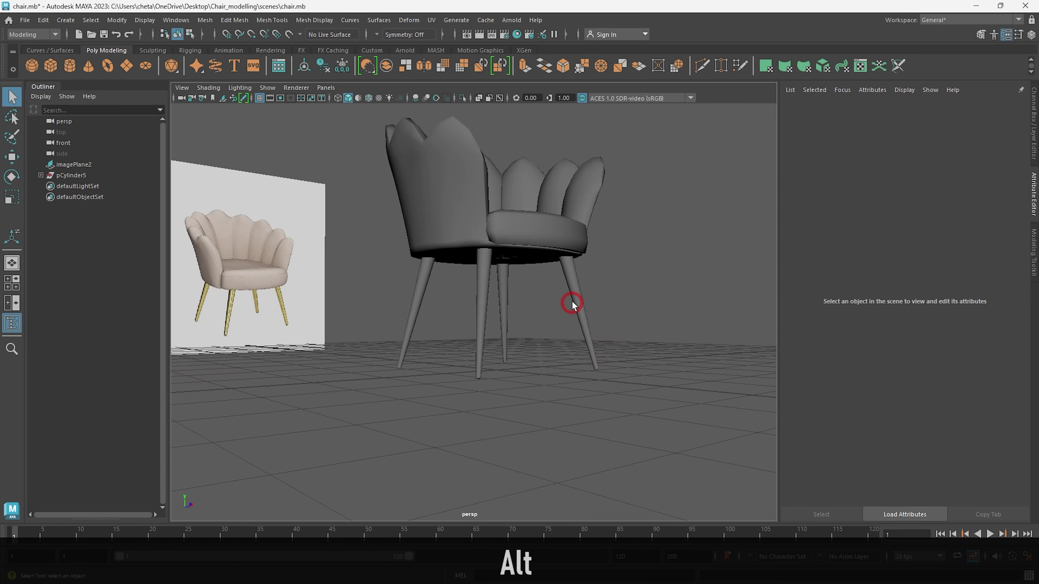
Step: Preview the chair legs with smooth mesh display and return them to the unsmoothed display
right_click_drag(573, 305, 597, 332, "alt")
left_click_drag(336, 328, 749, 454)
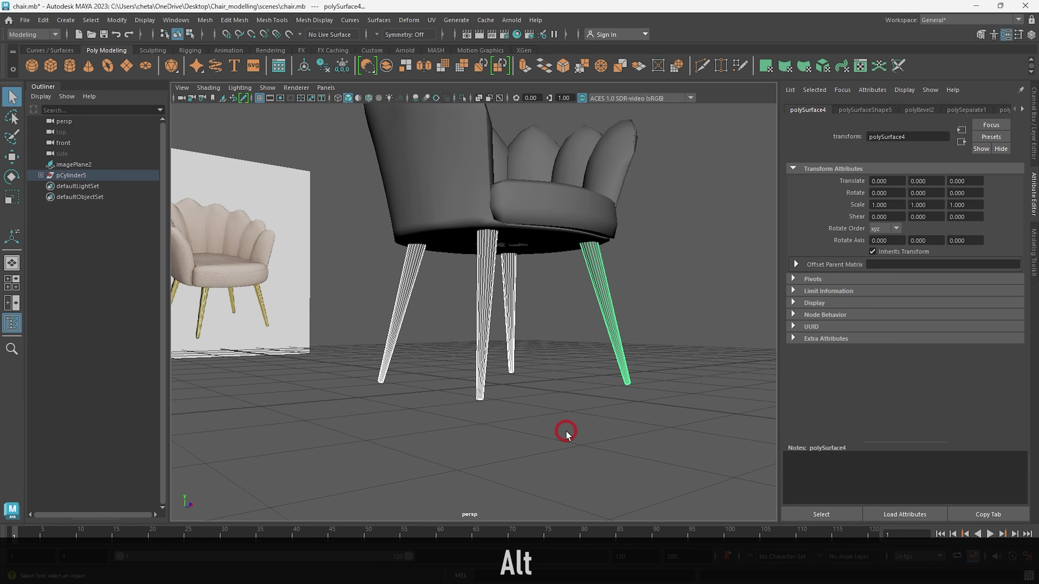
key("3")
left_click(594, 416)
left_click_drag(594, 417, 539, 404, "alt")
left_click_drag(334, 316, 614, 151)
key("1")
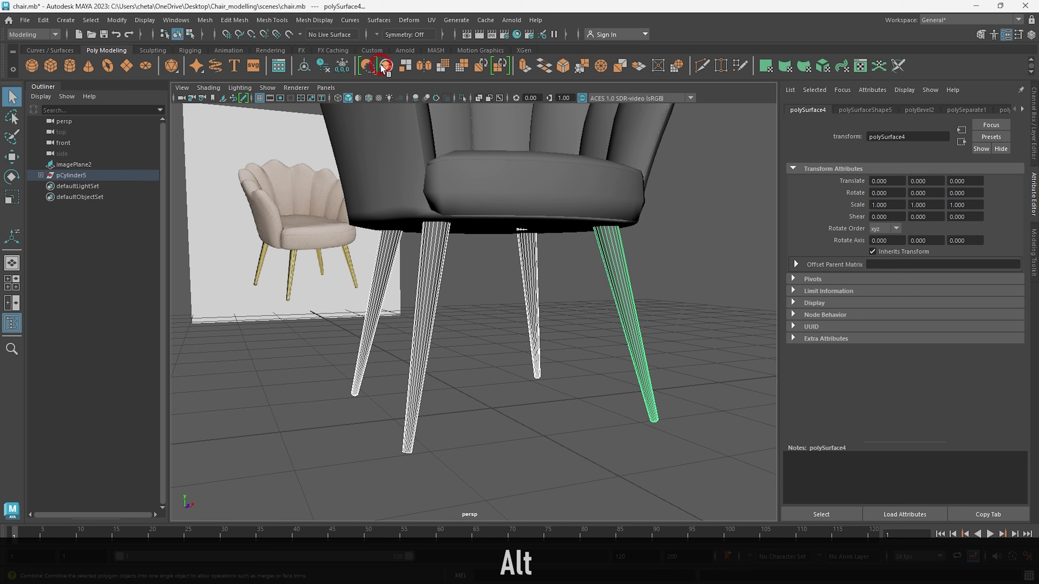
Step: Freeze the transformations of the chair's backrest, seat and legs and delete their construction history
left_click(457, 337)
right_click_drag(456, 336, 392, 323, "alt")
left_click_drag(376, 324, 656, 417)
left_click(320, 66)
left_click(501, 231)
left_click_drag(412, 266, 622, 266)
left_click(343, 68)
left_click(322, 67)
Step: Open the chair material from the backrest's attributes and connect a File texture node to its Base Color
right_click_drag(671, 233, 621, 244, "alt")
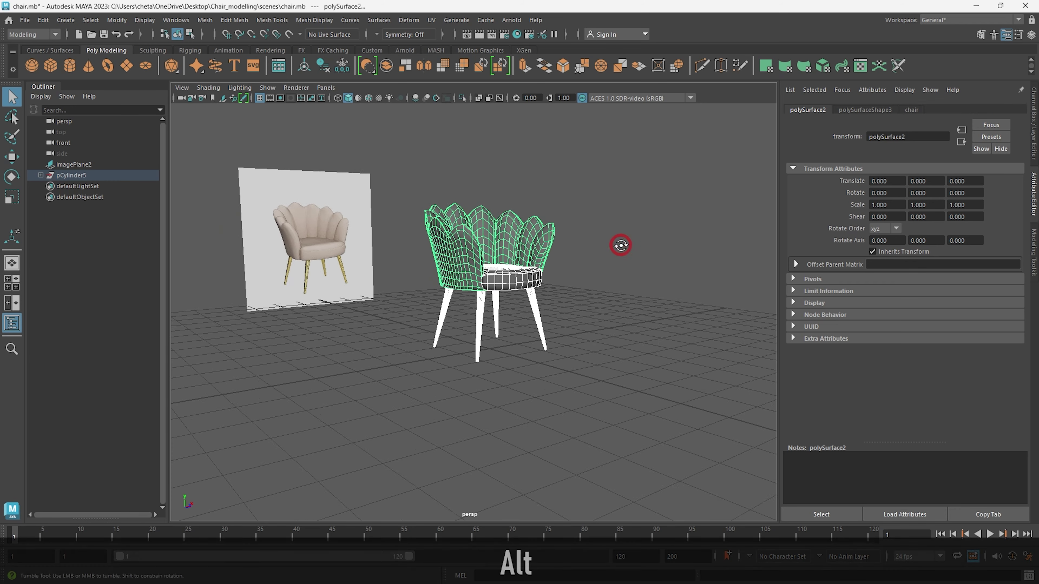
left_click_drag(622, 244, 667, 256, "alt")
left_click(915, 110)
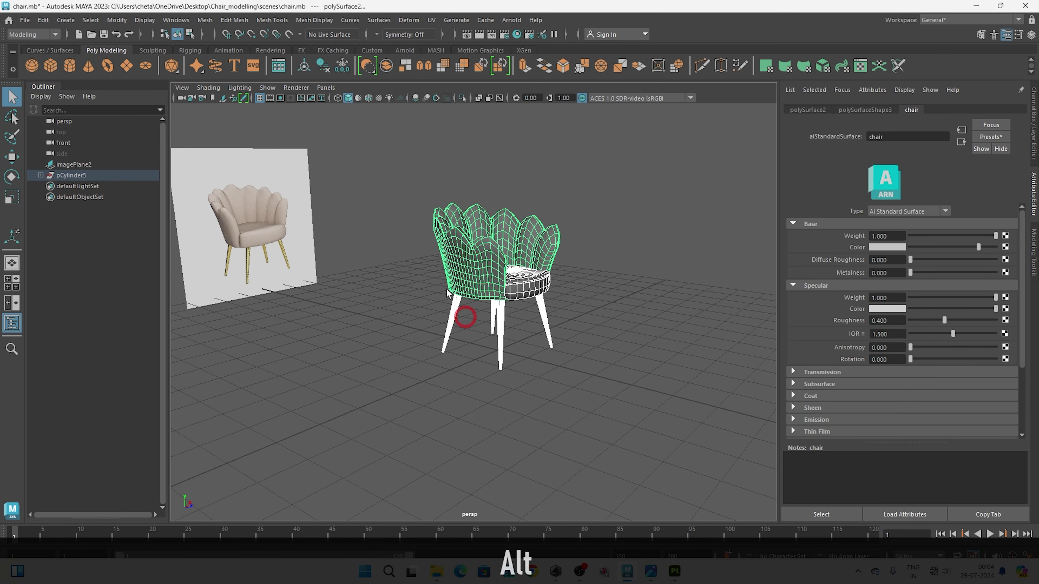
left_click(610, 221)
left_click(533, 231)
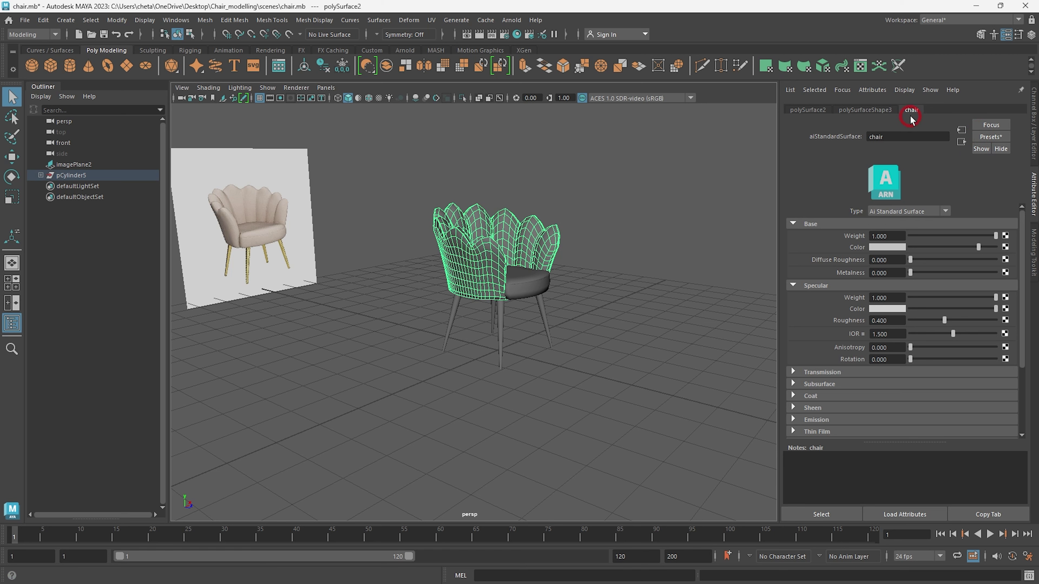
left_click(1005, 247)
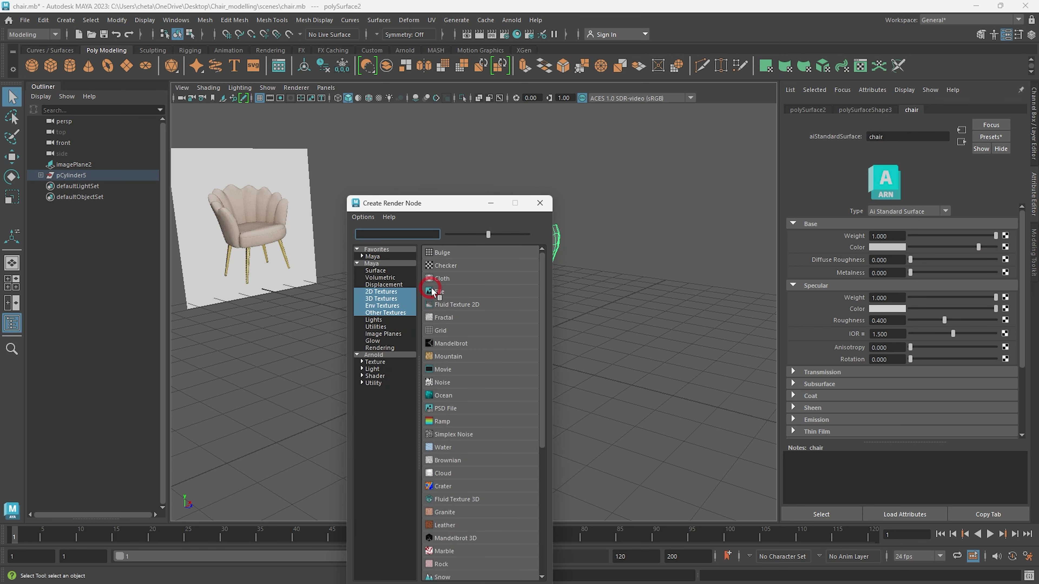
left_click(432, 292)
left_click(619, 286)
Step: Load chair_chair_BaseColor.exr into the base color file node and show textures in the viewport
left_click(1008, 257)
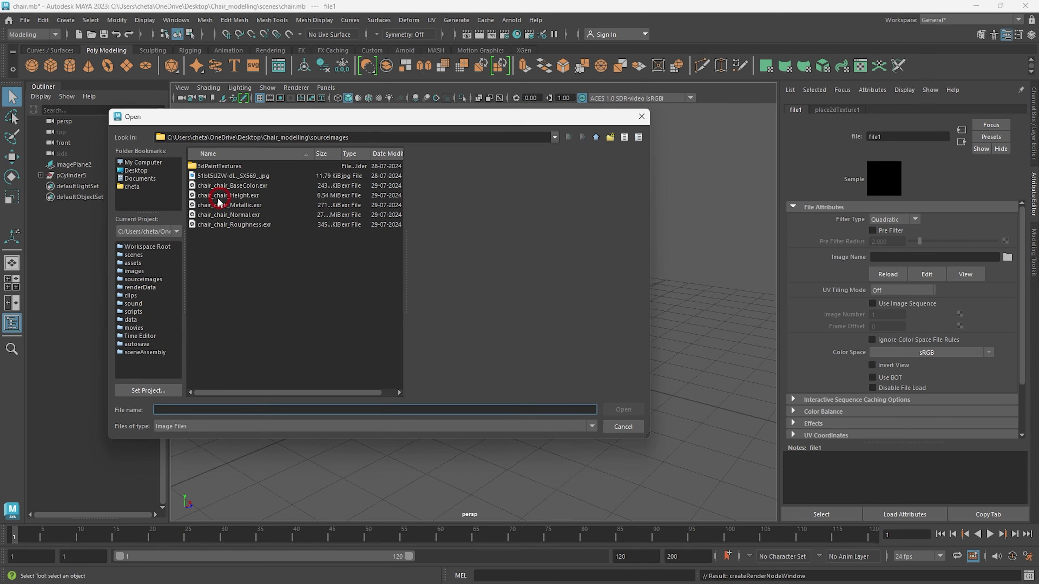
left_click(228, 186)
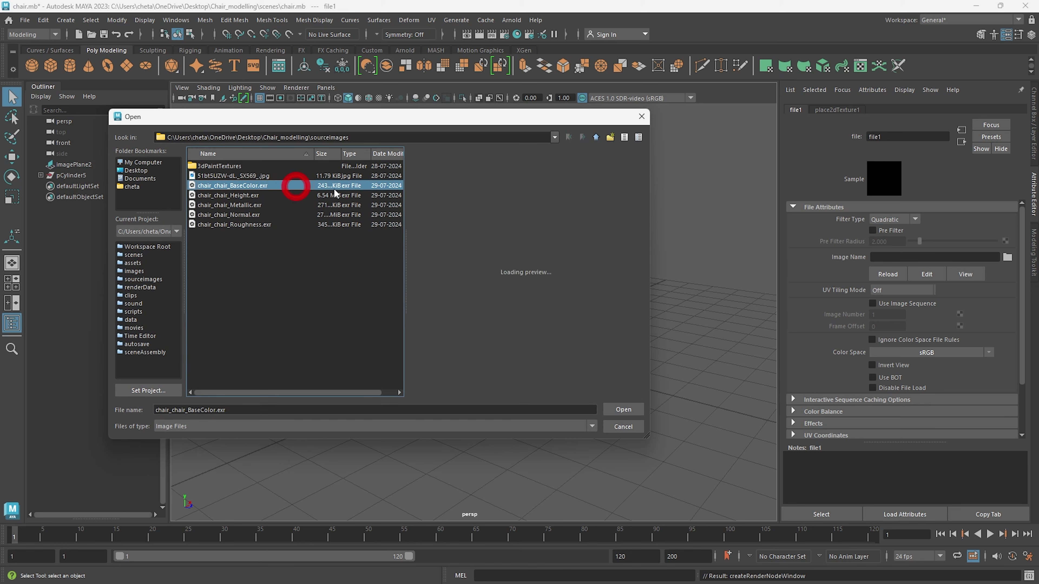
left_click(624, 410)
scroll(596, 384, "up", 5)
middle_click_drag(534, 366, 471, 377, "alt")
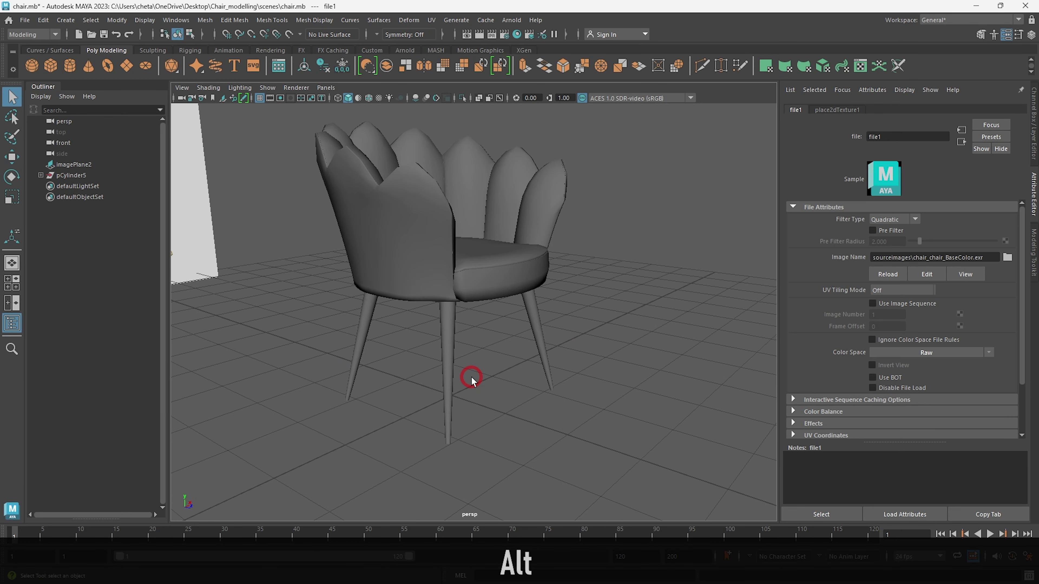
key("6")
mouse_move(494, 301)
left_mouse_down("alt")
mouse_move(541, 274)
mouse_move(431, 292)
left_mouse_up("alt")
mouse_move(432, 292)
right_mouse_down("alt")
mouse_move(585, 286)
mouse_move(501, 234)
right_mouse_up("alt")
left_click_drag(501, 235, 765, 153, "alt")
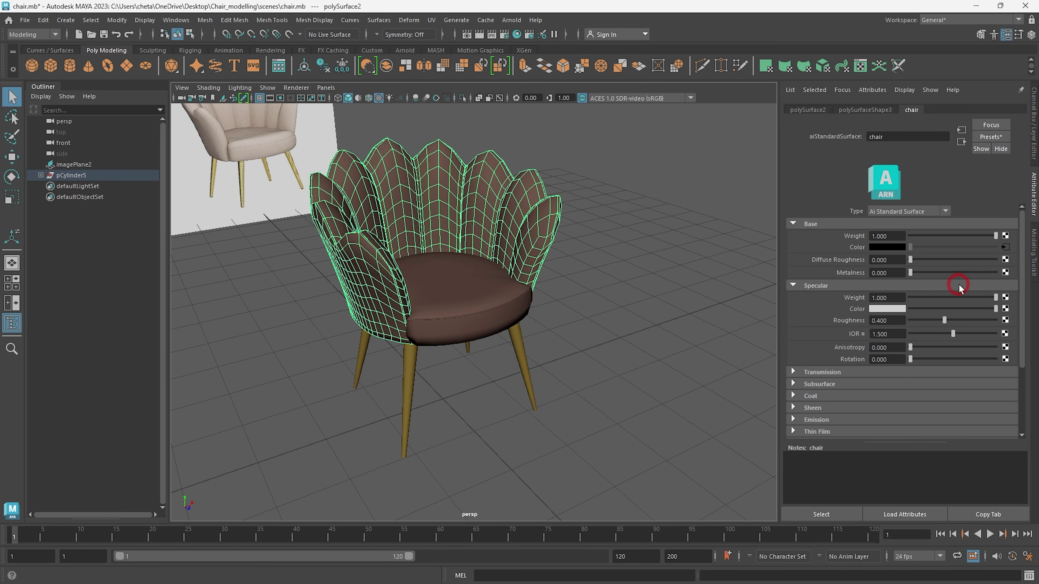
Step: Connect a File texture node to the chair material's Metalness and load chair_chair_Metallic.exr into it
left_click(1006, 272)
left_click(449, 293)
left_click(659, 277)
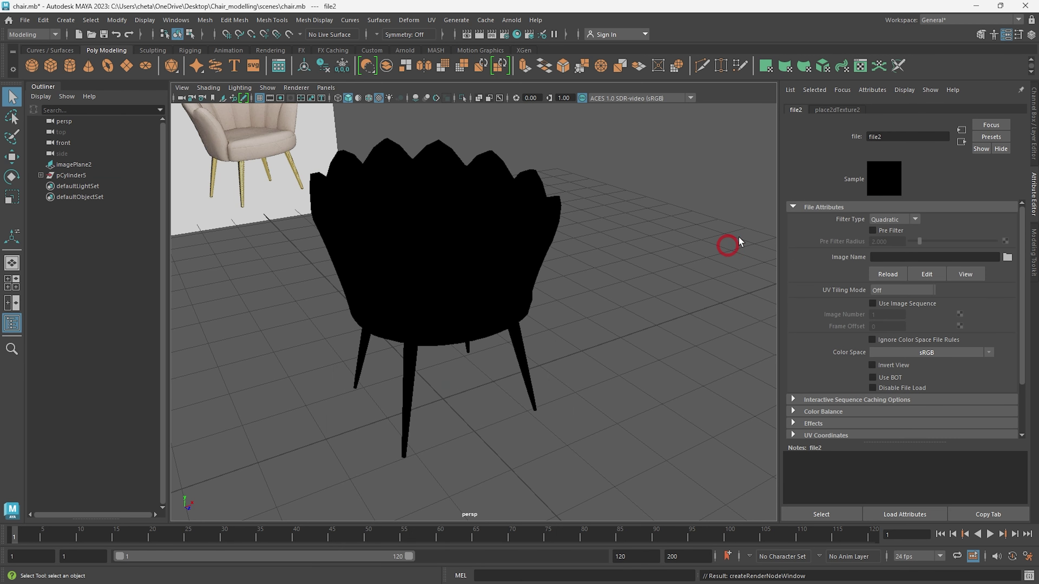
left_click(998, 264)
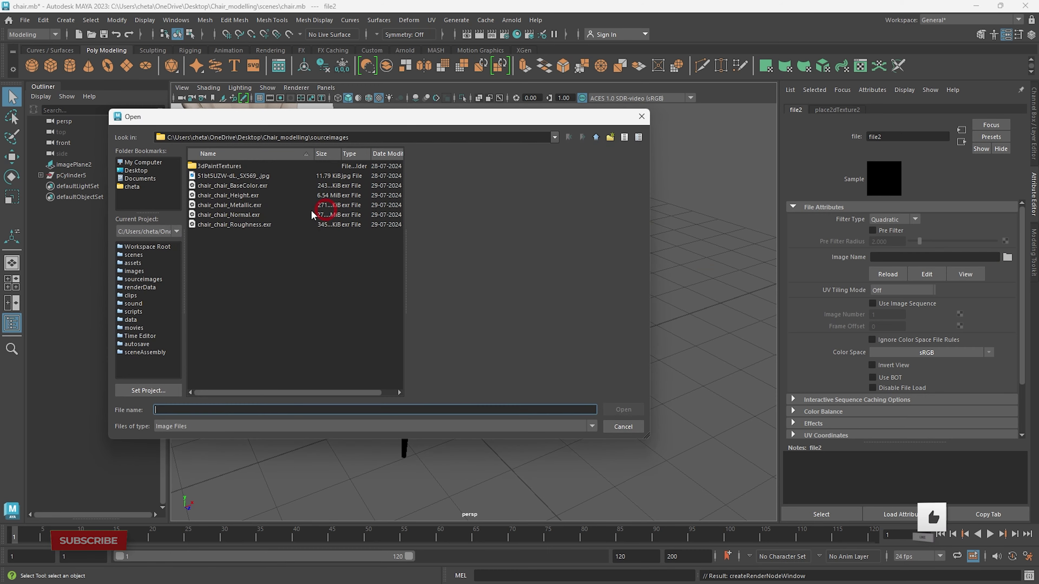
left_click(242, 186)
left_click(247, 197)
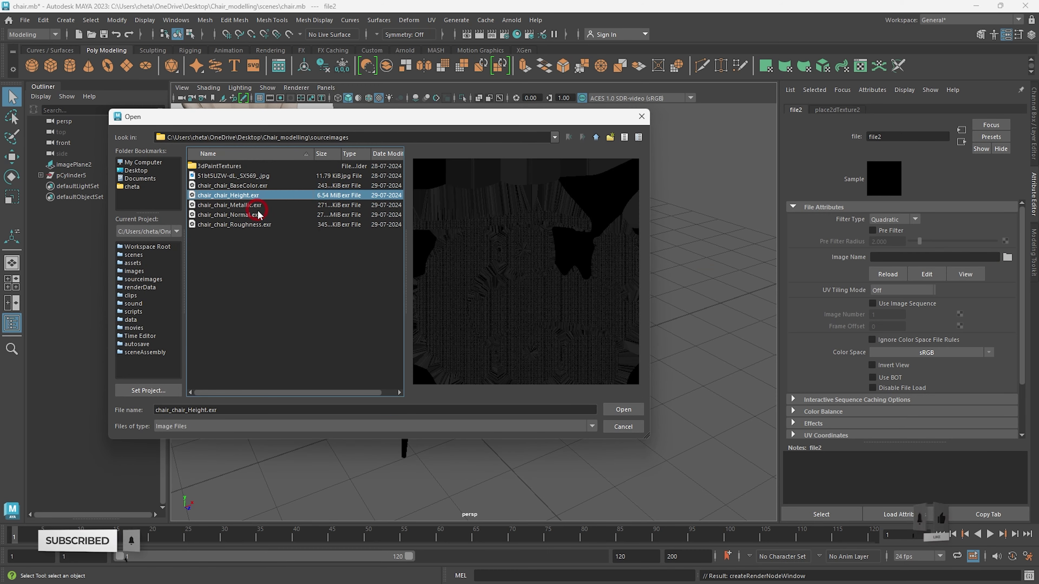
left_click(262, 205)
left_click(598, 351)
left_click(624, 409)
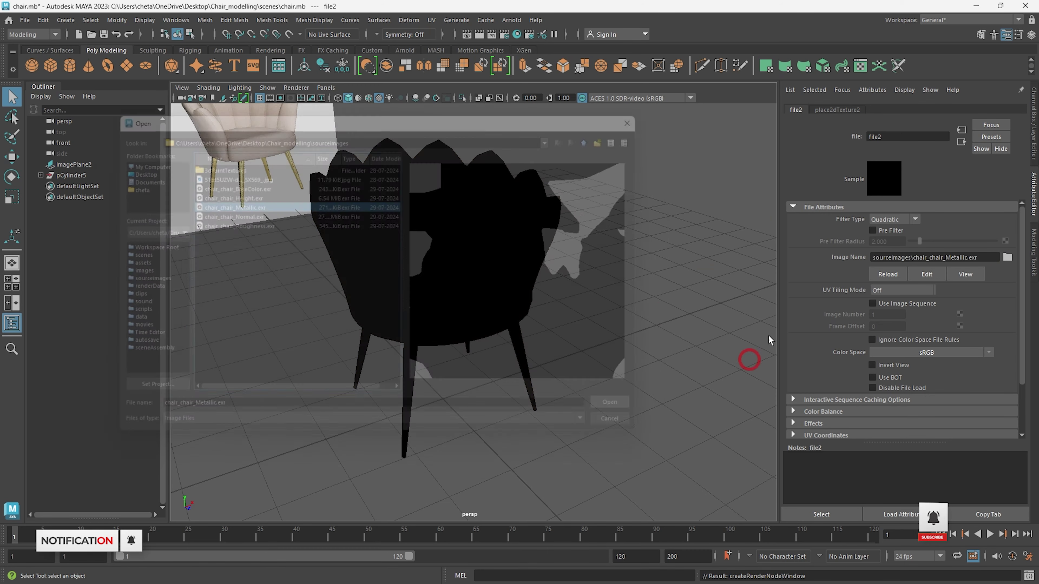
left_click_drag(649, 304, 637, 332, "alt")
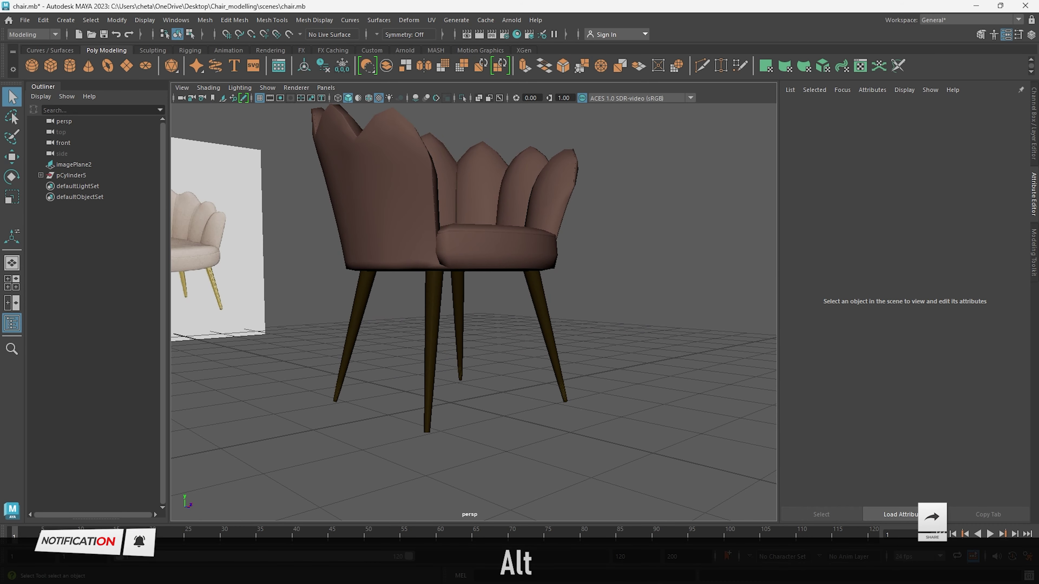
Step: Open the chair material from the backrest and connect a File texture node to its Bump Mapping
left_click(471, 214)
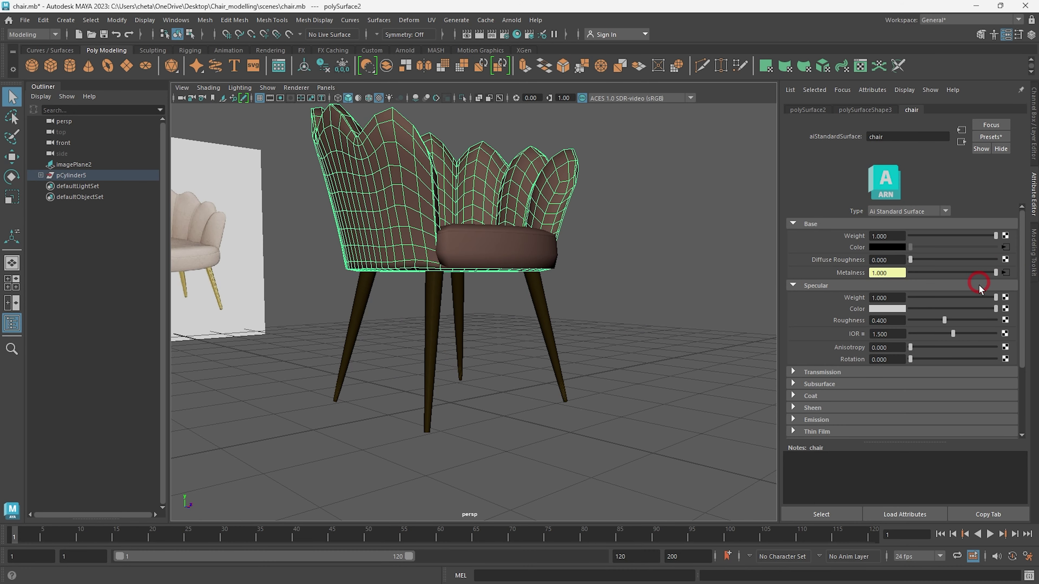
scroll(927, 367, "down", 2)
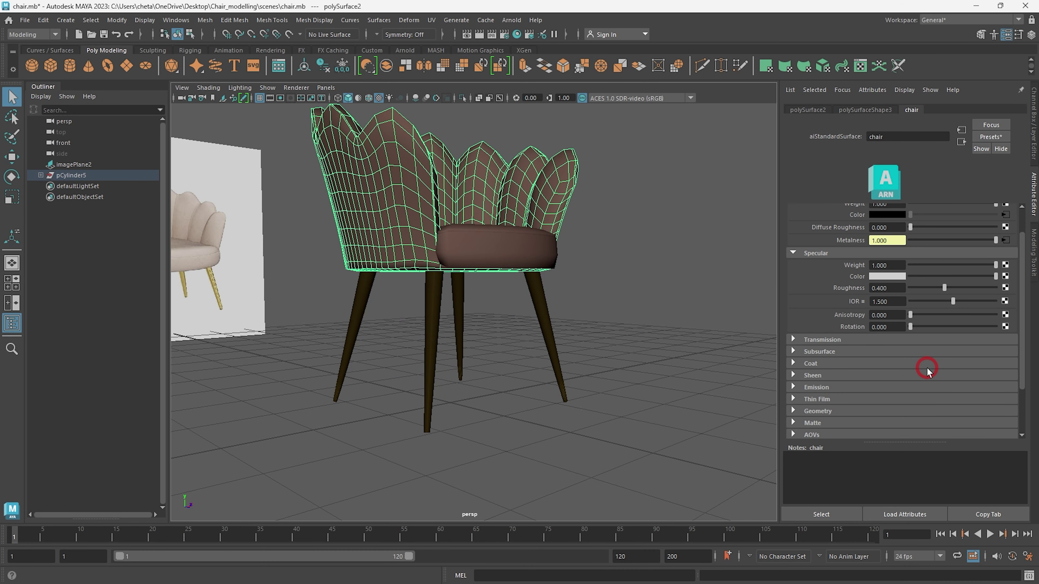
left_click(816, 390)
scroll(888, 398, "down", 3)
left_click(910, 350)
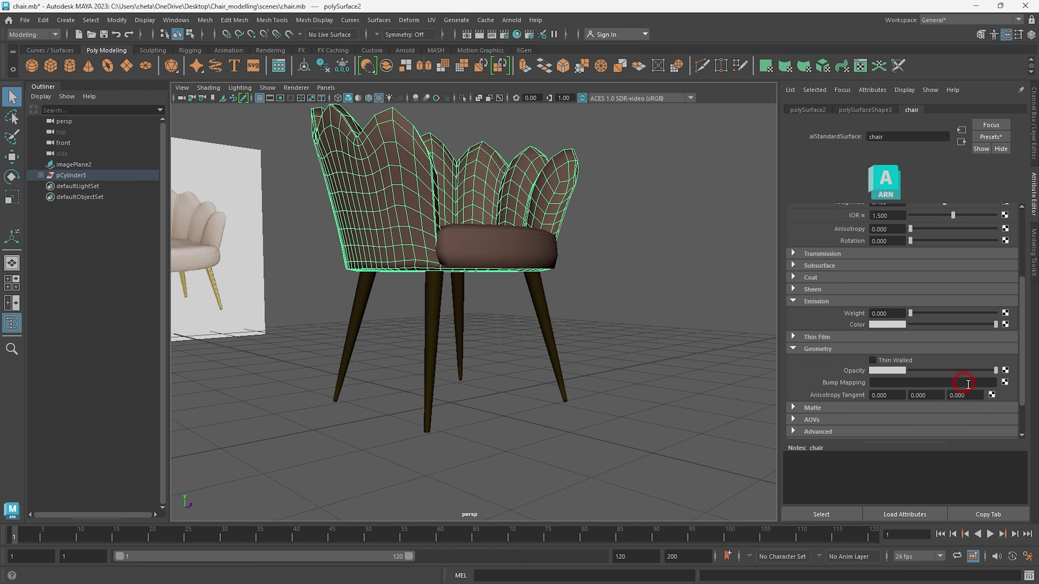
left_click(1005, 382)
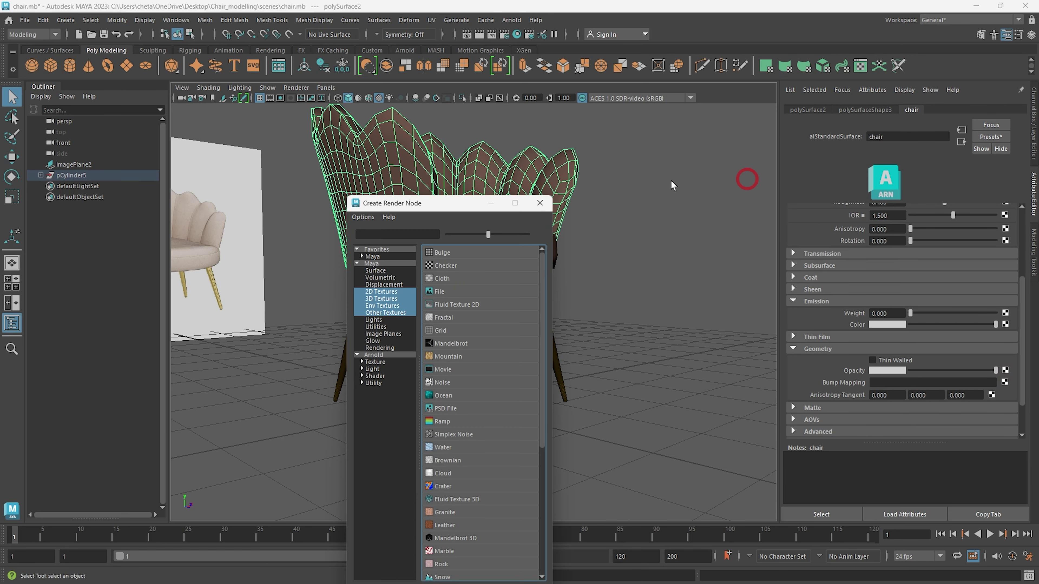
left_click(435, 291)
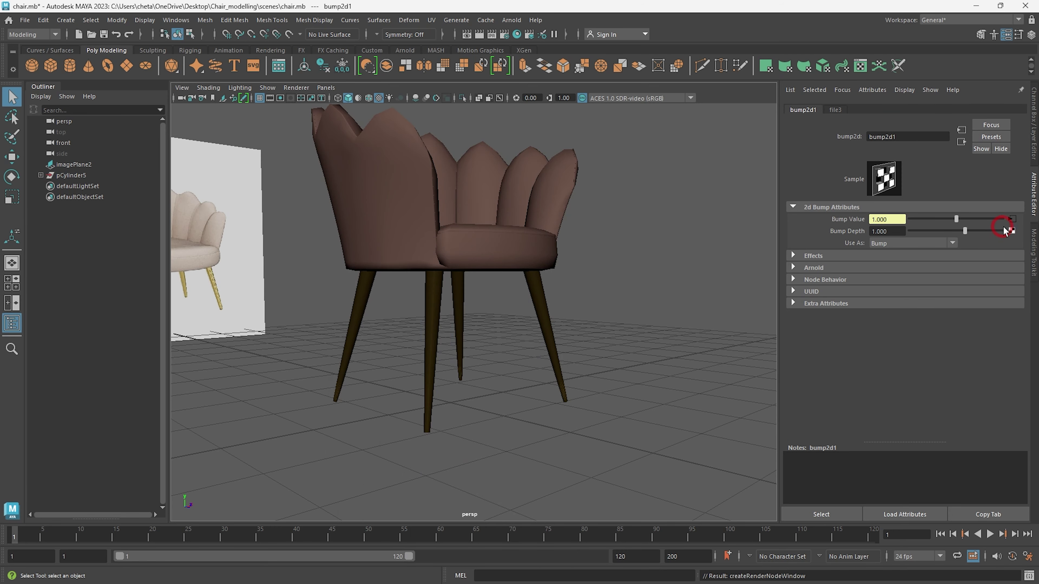
Step: Load chair_chair_Height.exr into the bump file node and inspect the fabric relief on the backrest and seat
left_click(834, 111)
left_click(1012, 265)
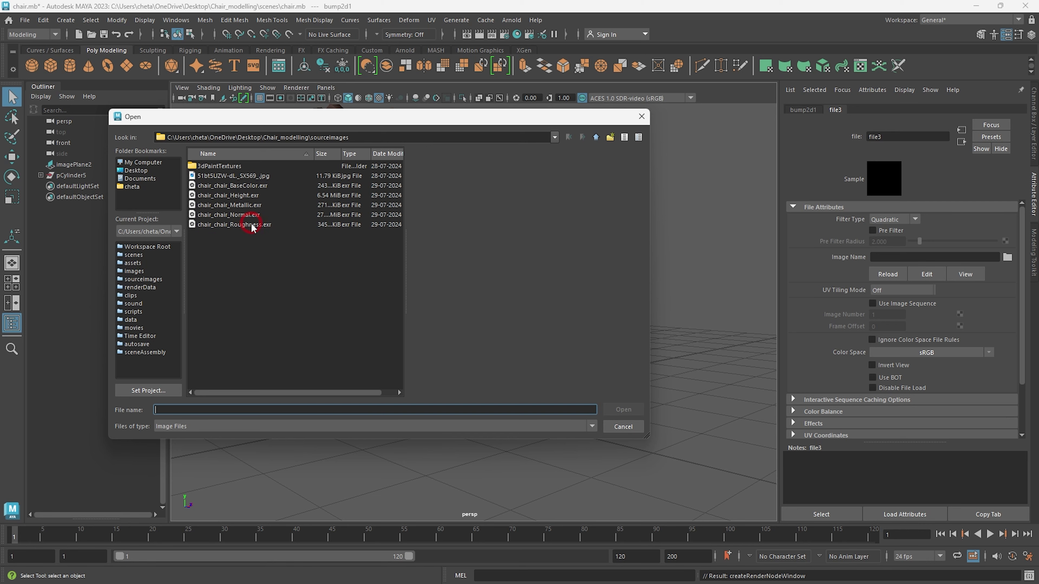
left_click(242, 215)
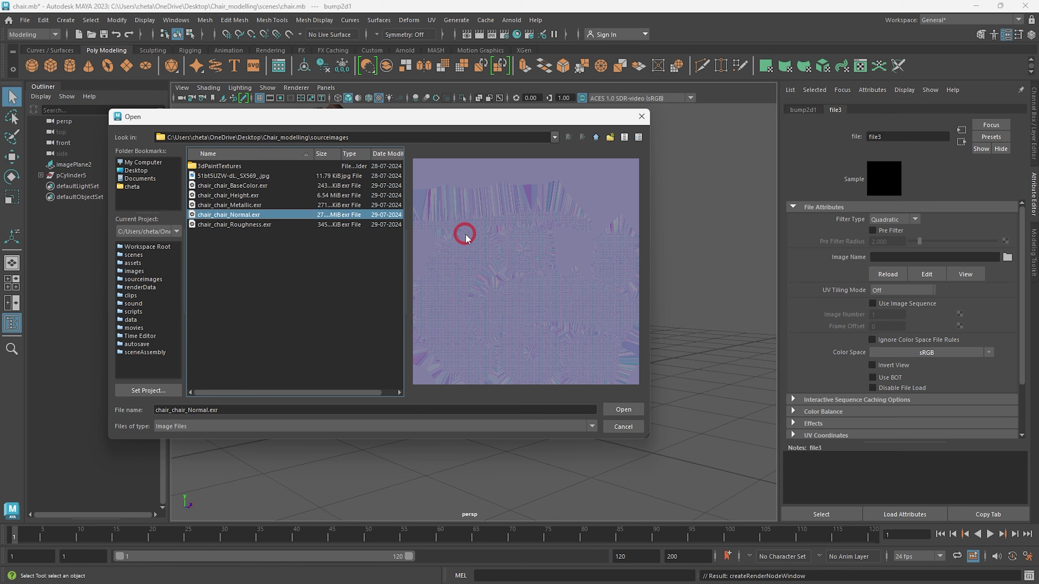
left_click(260, 197)
left_click(622, 413)
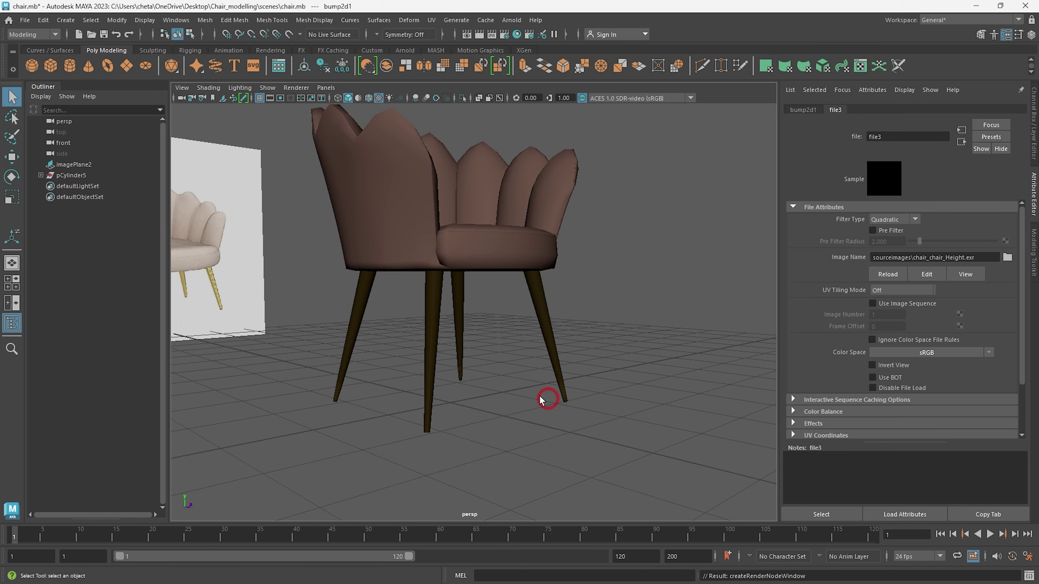
scroll(459, 305, "up", 3)
left_click_drag(459, 305, 450, 329, "alt")
right_click_drag(450, 329, 483, 387, "alt")
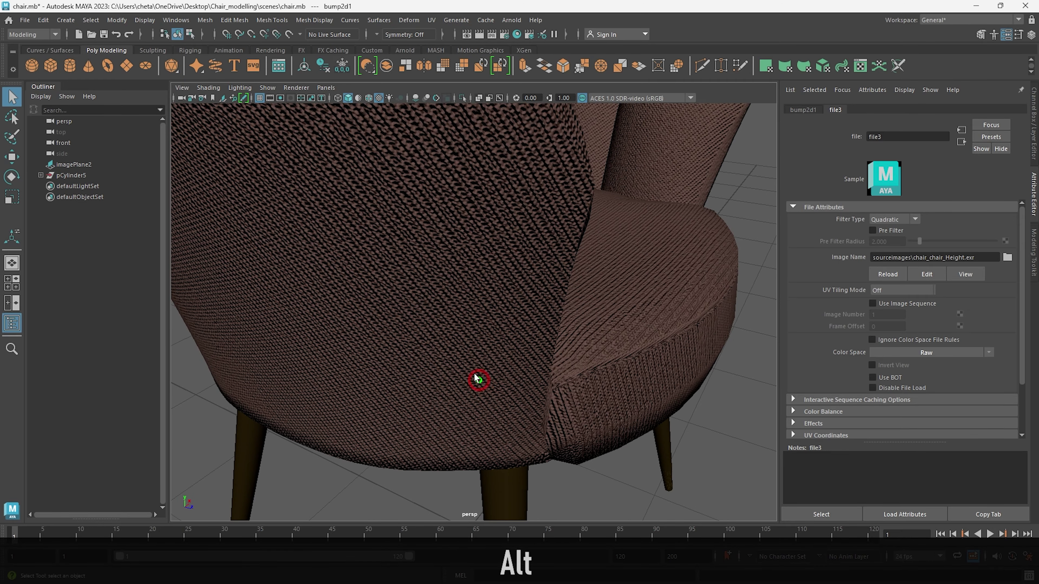
left_click_drag(432, 294, 432, 302, "alt")
right_click_drag(492, 335, 524, 313, "alt")
left_click_drag(524, 313, 548, 280, "alt")
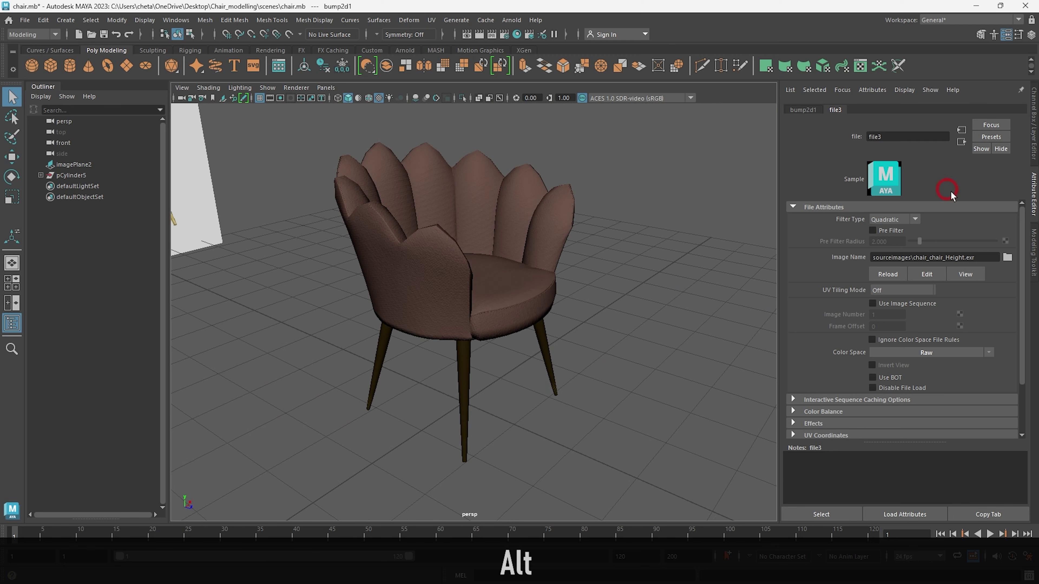
Step: Connect a File texture node to the chair material's Emission Color and load chair_chair_Normal.exr into it
left_click(558, 227)
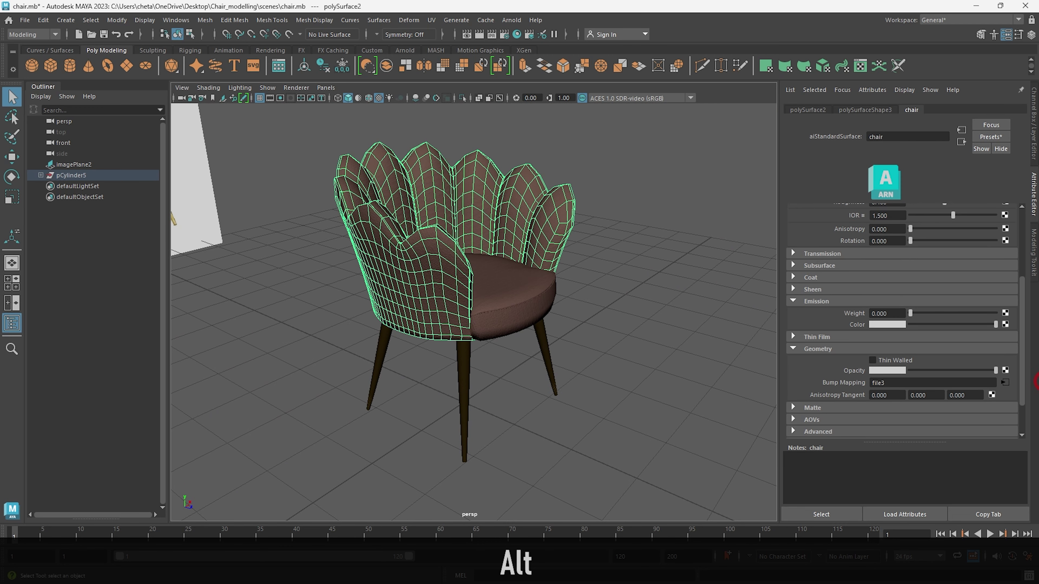
left_click(995, 325)
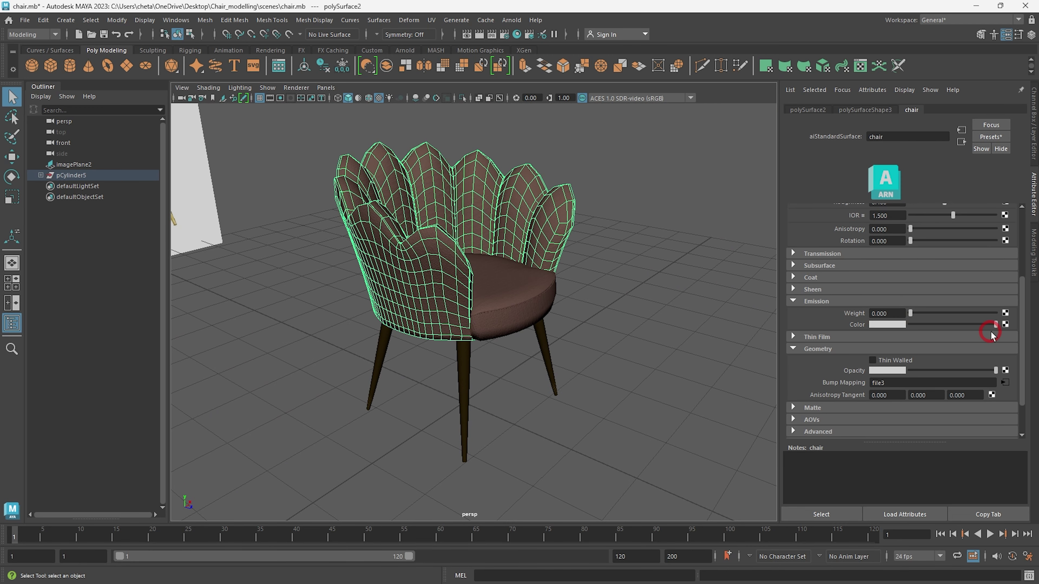
left_click(1005, 324)
left_click(443, 298)
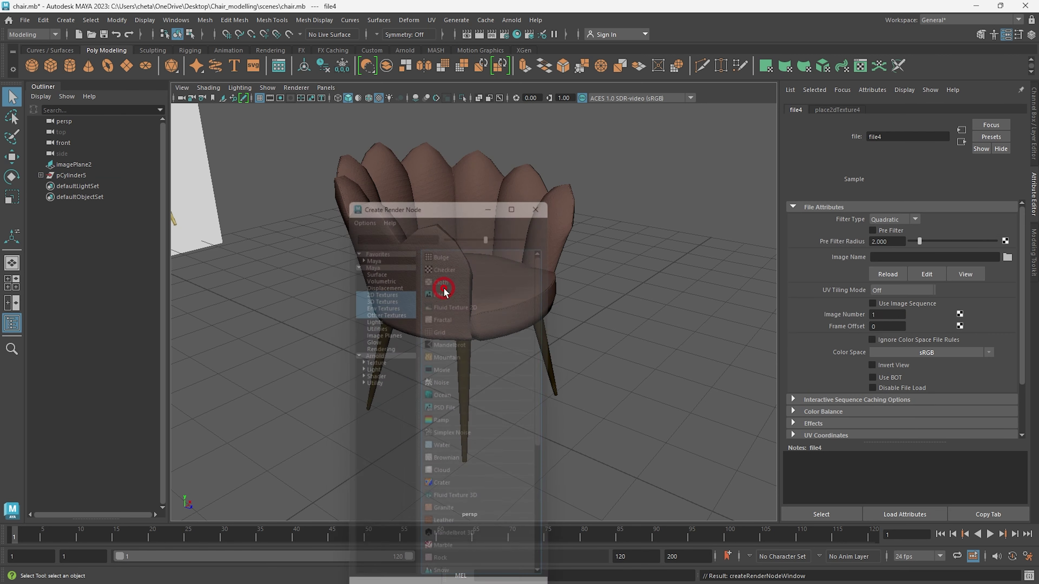
left_click(1006, 257)
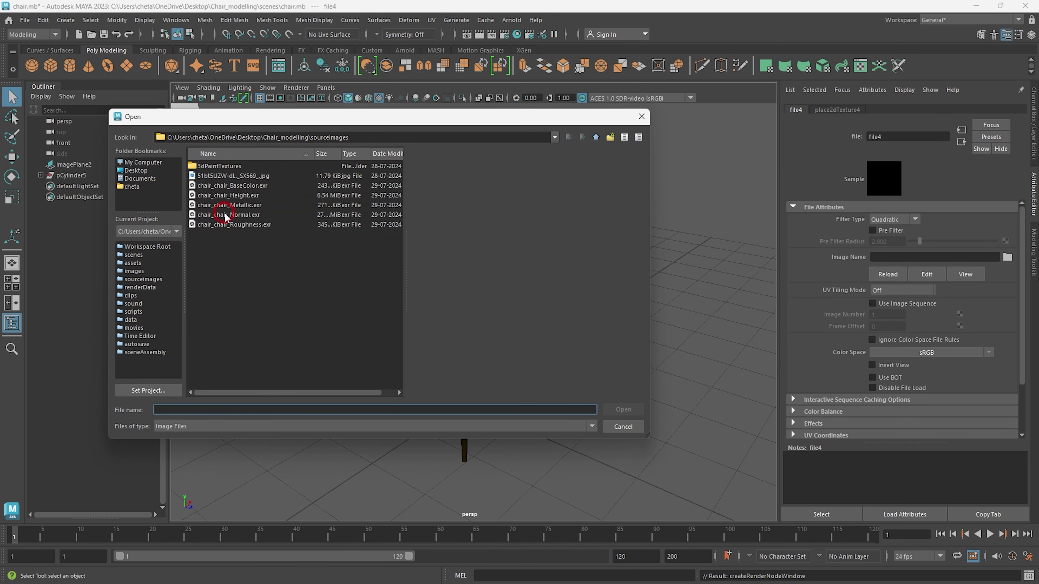
left_click(244, 217)
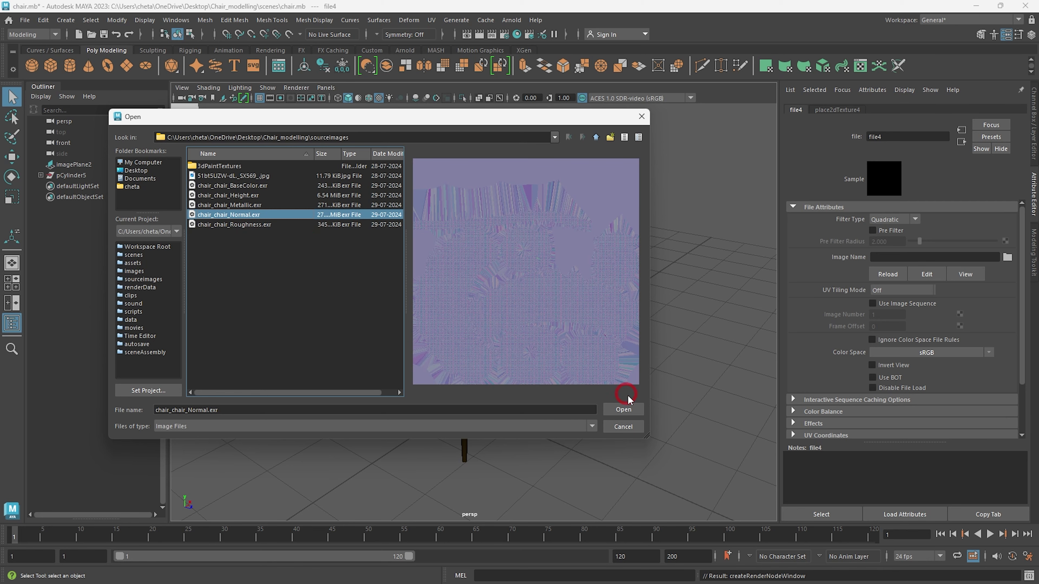
left_click(629, 409)
Step: Add an Arnold skydome light to the scene
left_click_drag(464, 283, 594, 272, "alt")
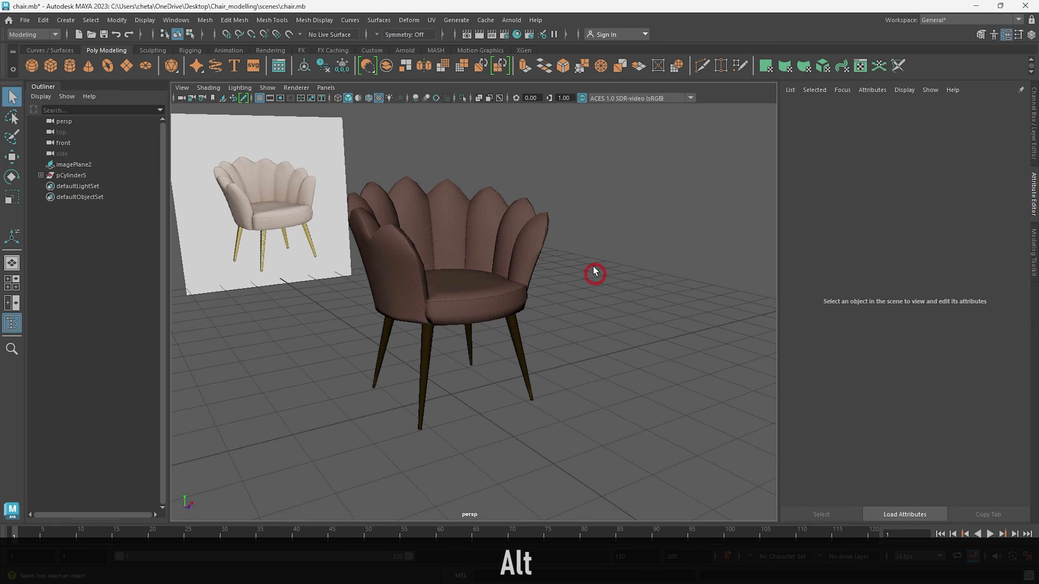
left_click(511, 20)
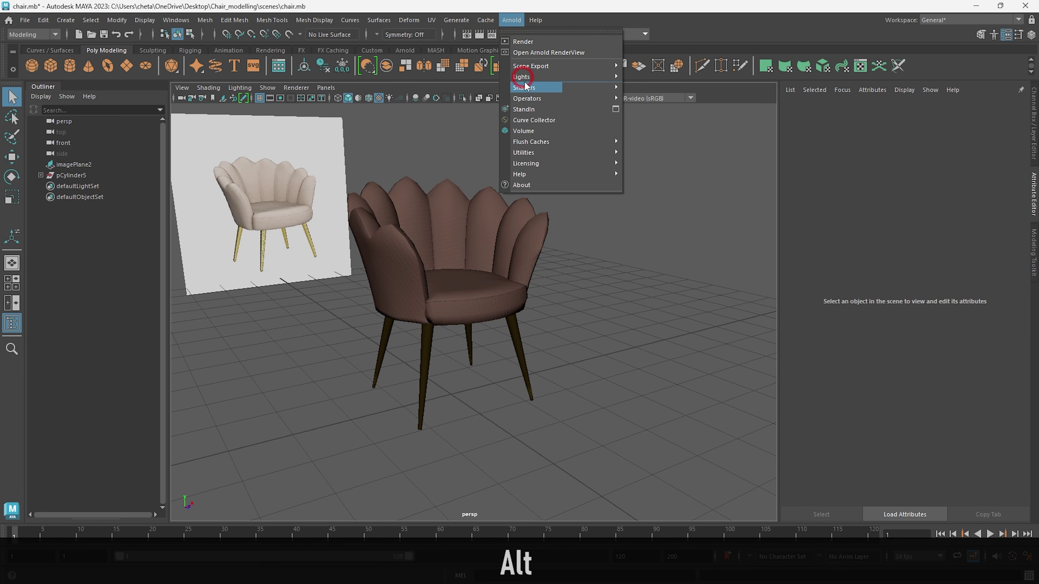
mouse_move(531, 77)
left_click(655, 88)
Step: Create a polygon plane beneath the chair, scaled up into a large floor, and delete its construction history
left_click_drag(431, 299, 457, 292, "alt")
key("alt+d")
right_click_drag(486, 297, 556, 256, "alt")
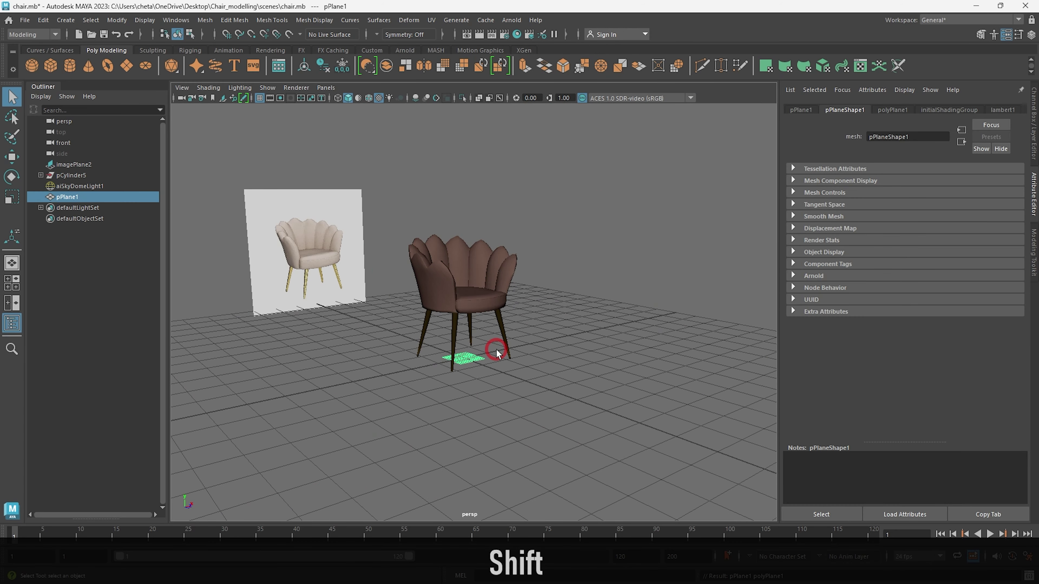
key("r")
left_click_drag(466, 357, 679, 420)
right_click_drag(680, 420, 359, 278, "alt")
left_click_drag(467, 343, 688, 452)
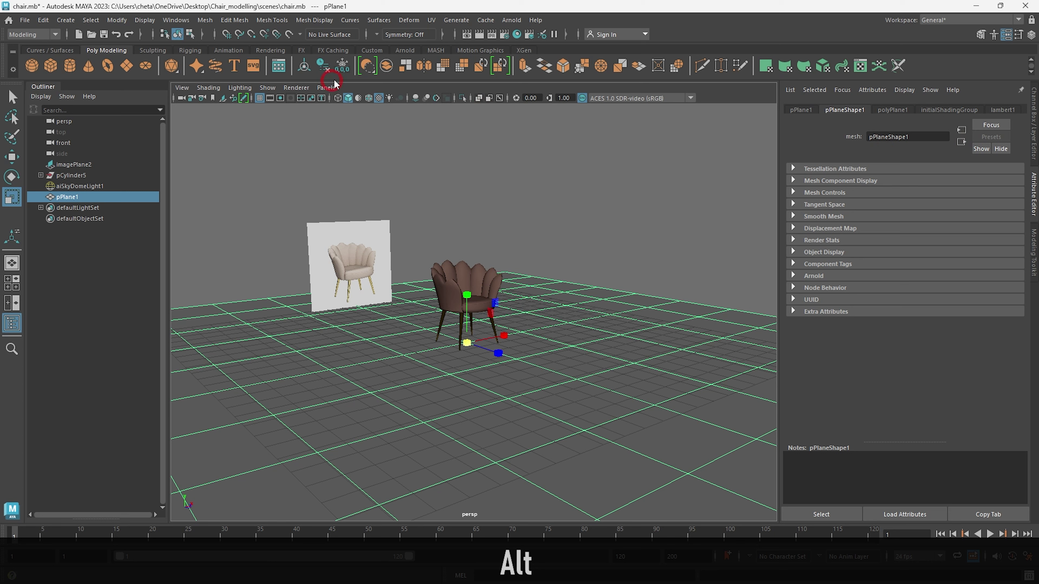
left_click(323, 66)
Step: Connect a Granite texture to the Color of the floor plane's lambert1 material
left_click(958, 111)
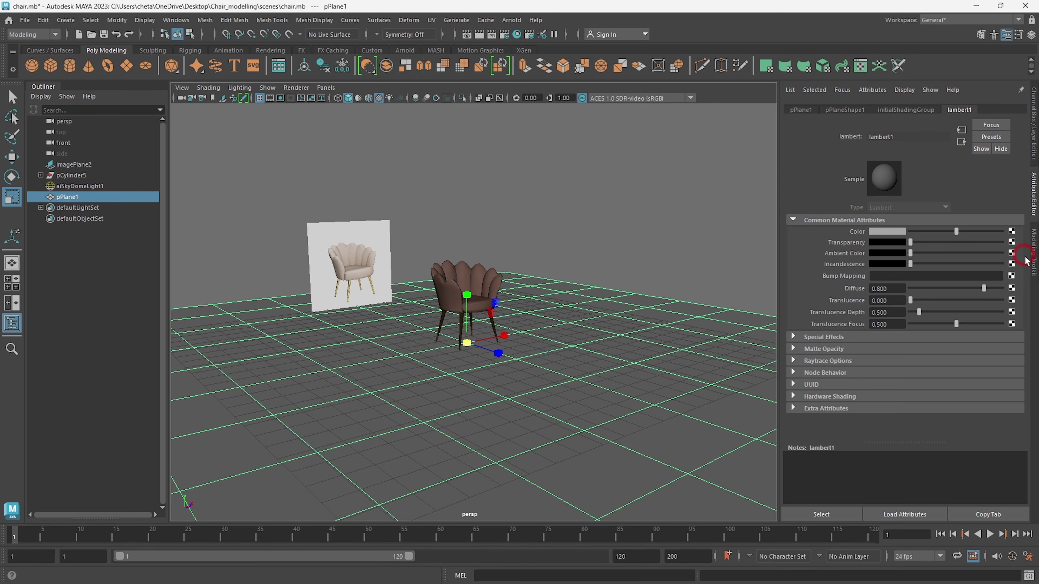
left_click(1011, 232)
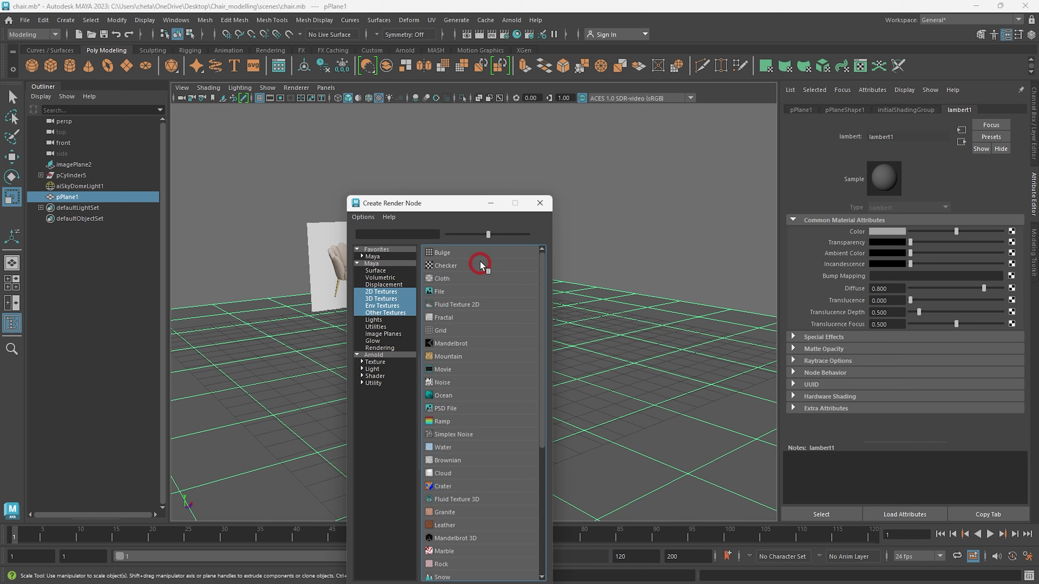
left_click_drag(446, 205, 514, 83)
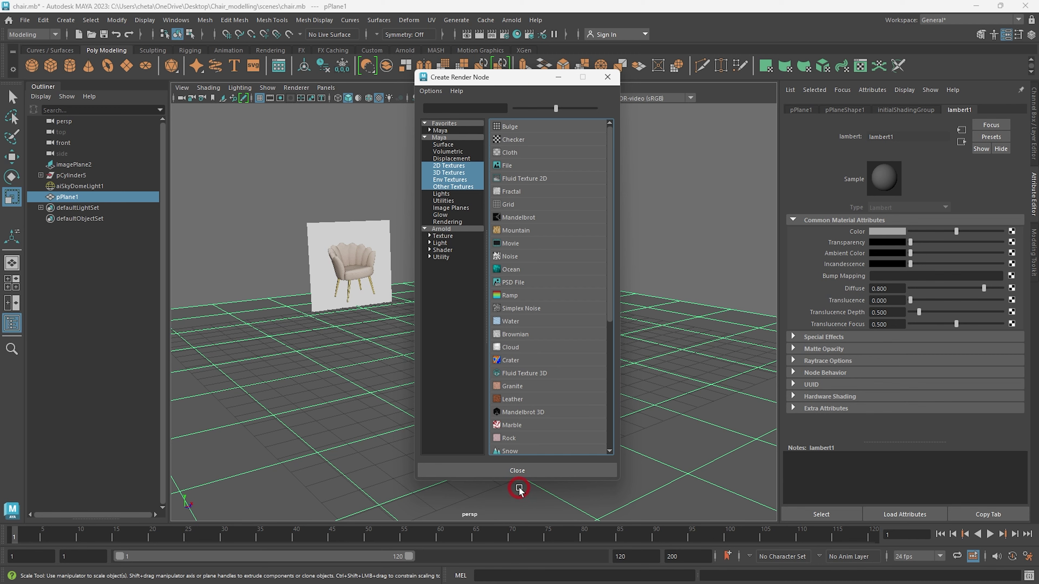
left_click(516, 386)
Step: Frame the chair on its floor in the perspective view and show the 960 x 540 resolution gate
scroll(661, 341, "up", 5)
key("alt+d")
left_click_drag(557, 337, 455, 282, "alt")
middle_click_drag(454, 282, 453, 332, "alt")
right_click_drag(453, 332, 384, 196, "alt")
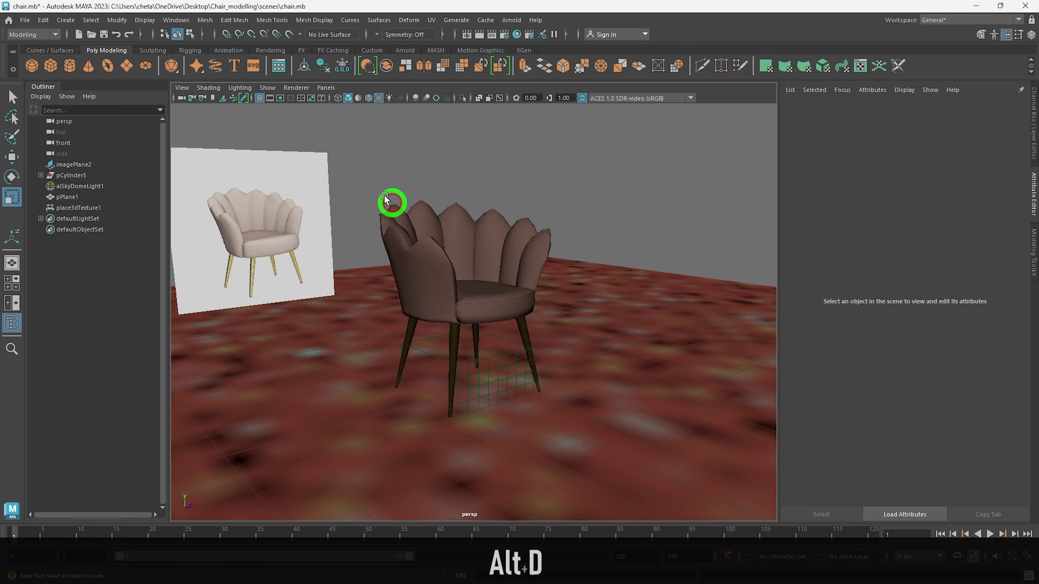
left_click(281, 100)
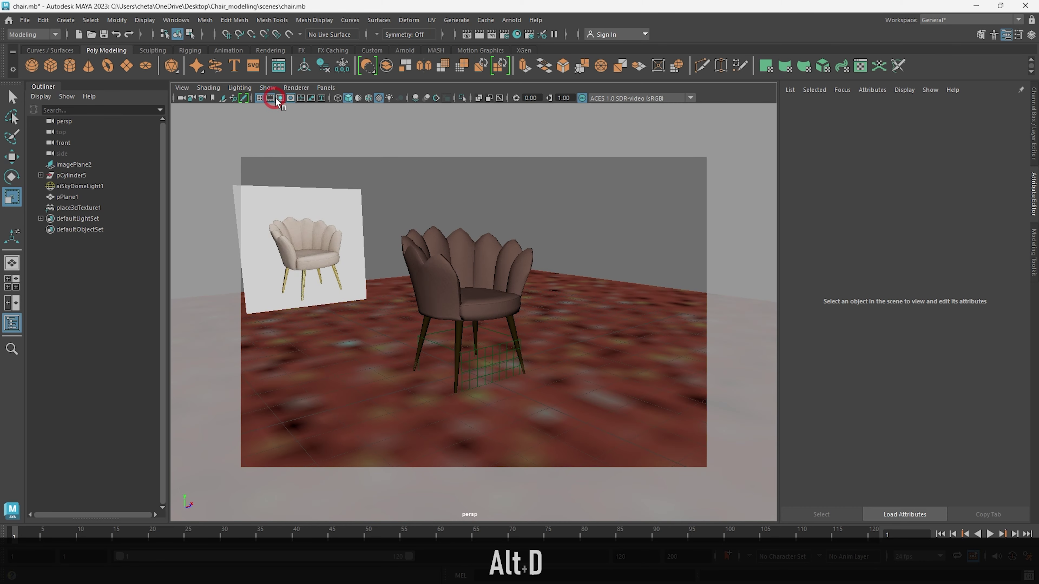
left_click_drag(412, 233, 453, 305, "alt")
key("alt+4")
left_click_drag(378, 274, 480, 317, "alt")
scroll(482, 318, "up", 1)
middle_click_drag(490, 322, 495, 334, "alt")
Step: Render the chair in the Arnold RenderView, examine the textures up close and close the render
left_click(517, 20)
left_click(548, 48)
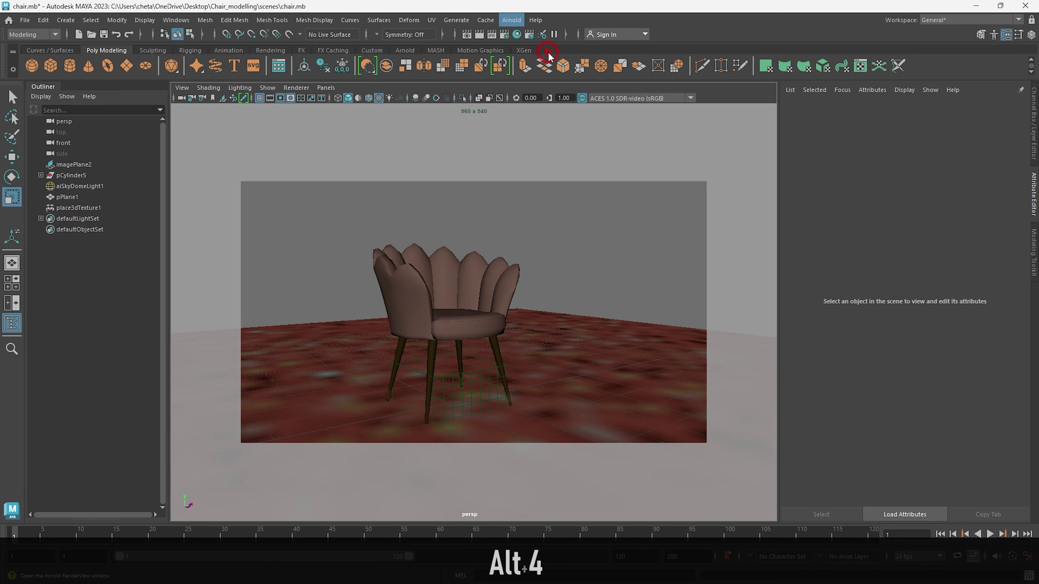
key("f")
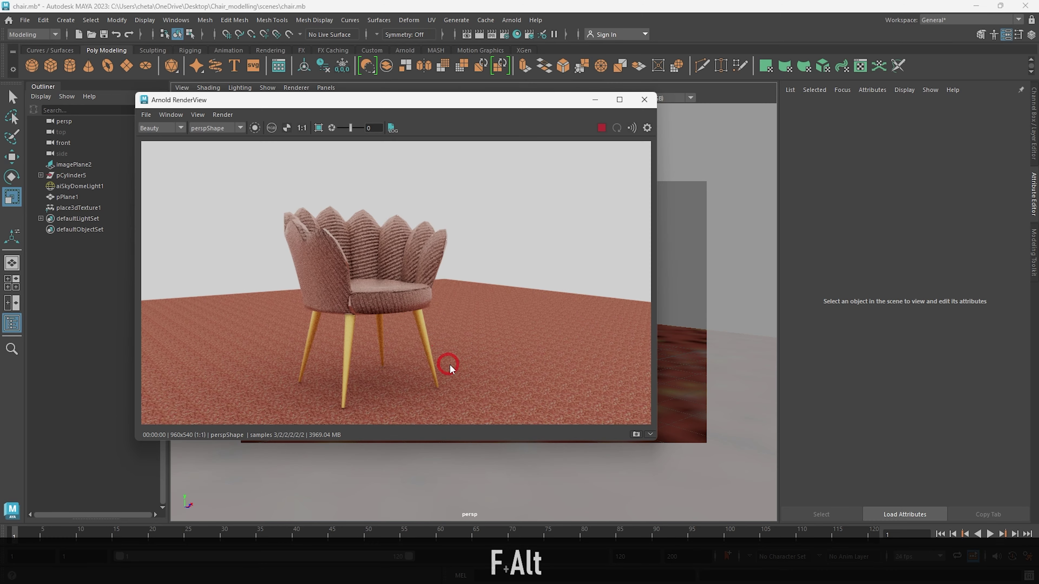
middle_click_drag(450, 367, 492, 314, "alt")
right_click_drag(493, 314, 557, 409, "alt")
middle_click_drag(434, 259, 434, 266, "alt")
right_click_drag(434, 270, 503, 365, "alt")
left_click(644, 100)
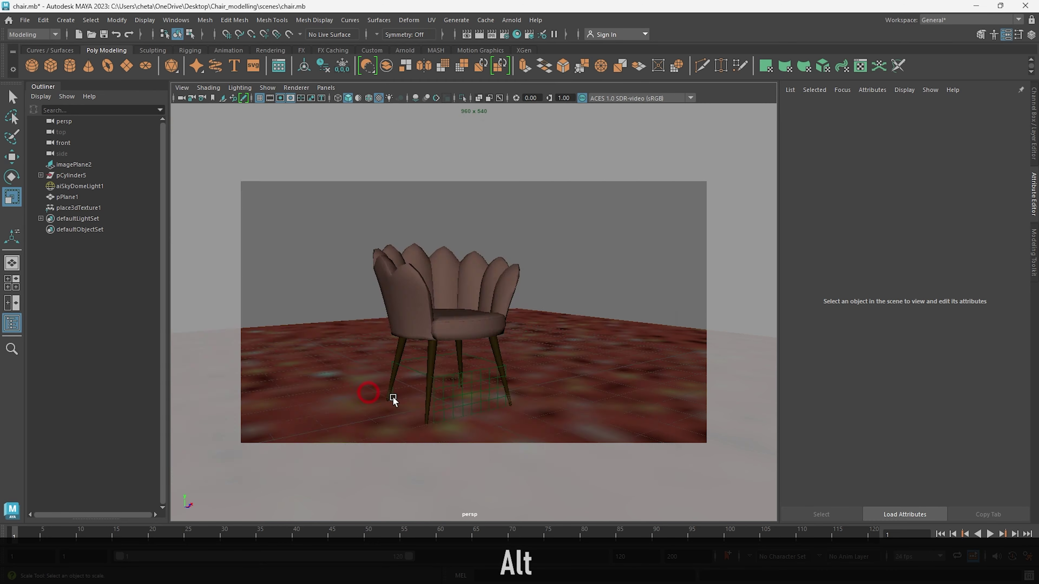
Step: Break the Granite texture's connection to the Color of the floor plane's lambert1 material
right_click_drag(593, 372, 462, 333, "alt")
left_click_drag(462, 333, 602, 350, "alt")
right_click_drag(603, 350, 507, 312, "alt")
left_click_drag(507, 311, 487, 266, "alt")
left_click(295, 348)
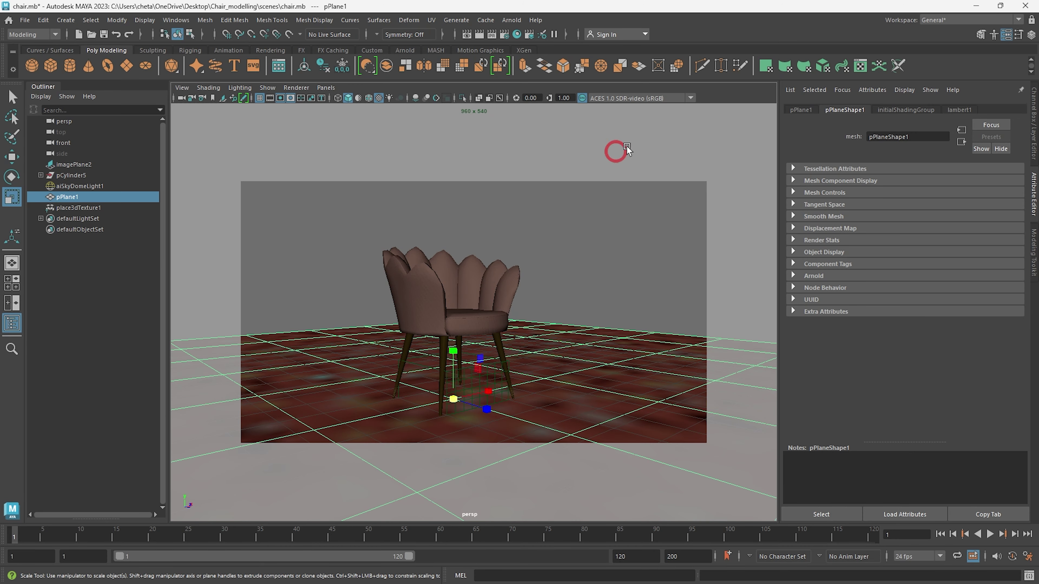
left_click(957, 110)
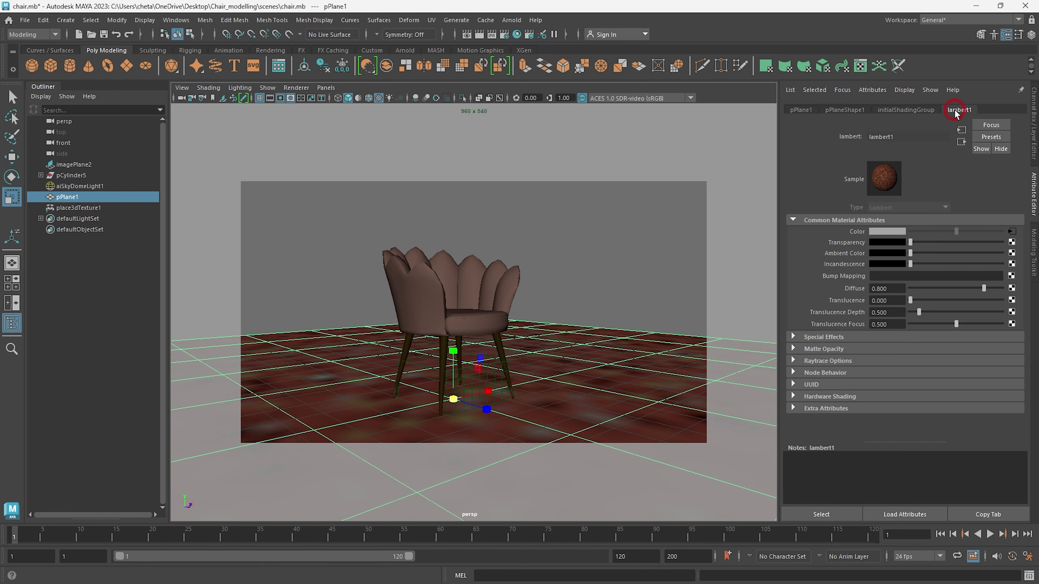
left_click(1011, 231)
left_click(615, 329)
right_click(856, 233)
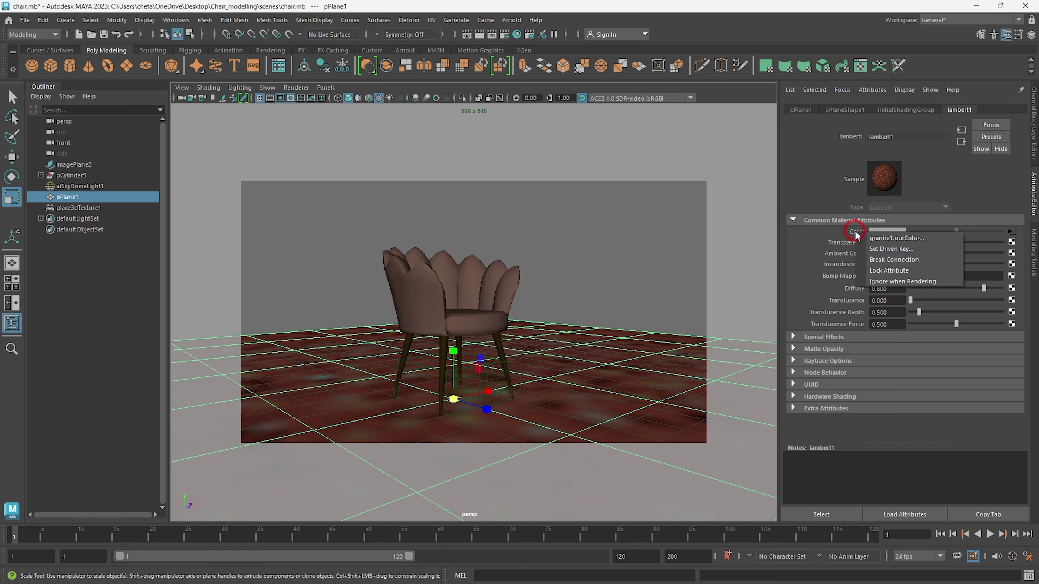
left_click(885, 262)
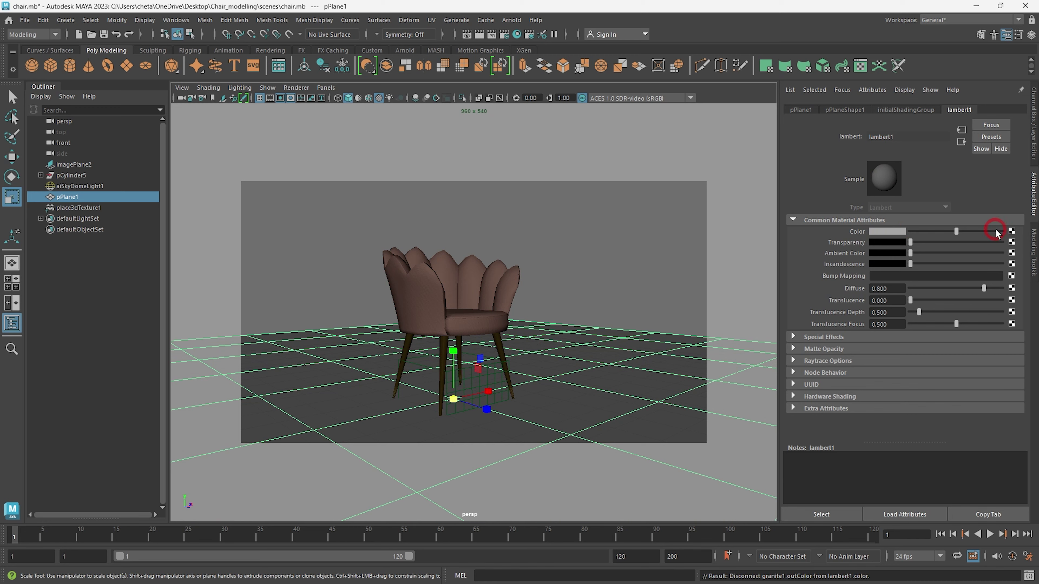
Step: Connect a Checker texture to the floor material's Color and delete the leftover place3dTexture1 node
left_click(1012, 232)
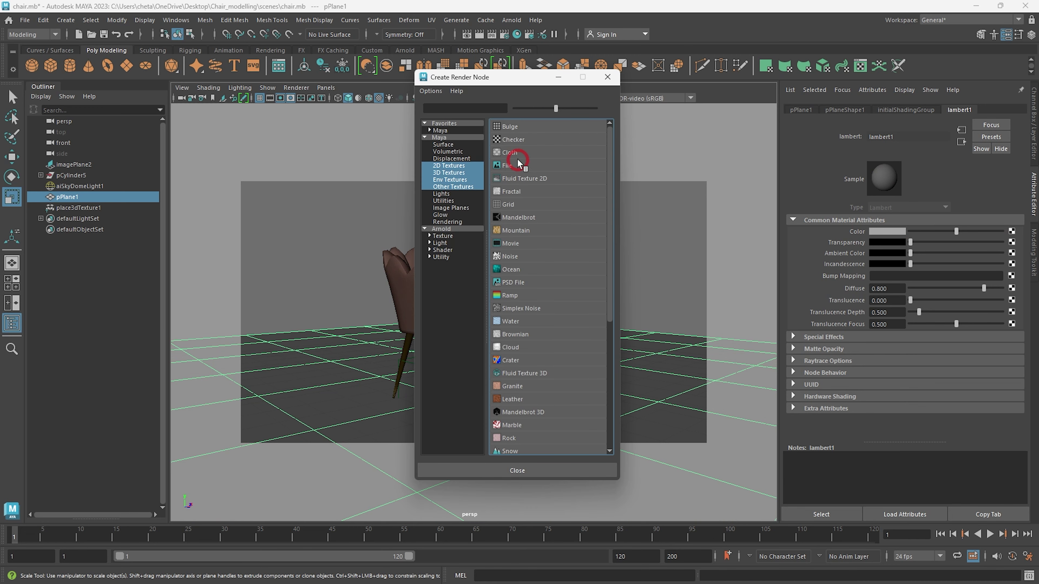
left_click(513, 140)
left_click(601, 270)
left_click(573, 367)
left_click(506, 365)
key("Delete")
scroll(408, 357, "up", 3)
left_click_drag(408, 357, 410, 338, "alt")
Step: Render the chair on the checkered floor in the Arnold RenderView, inspect the whole image and close the render
left_click(511, 19)
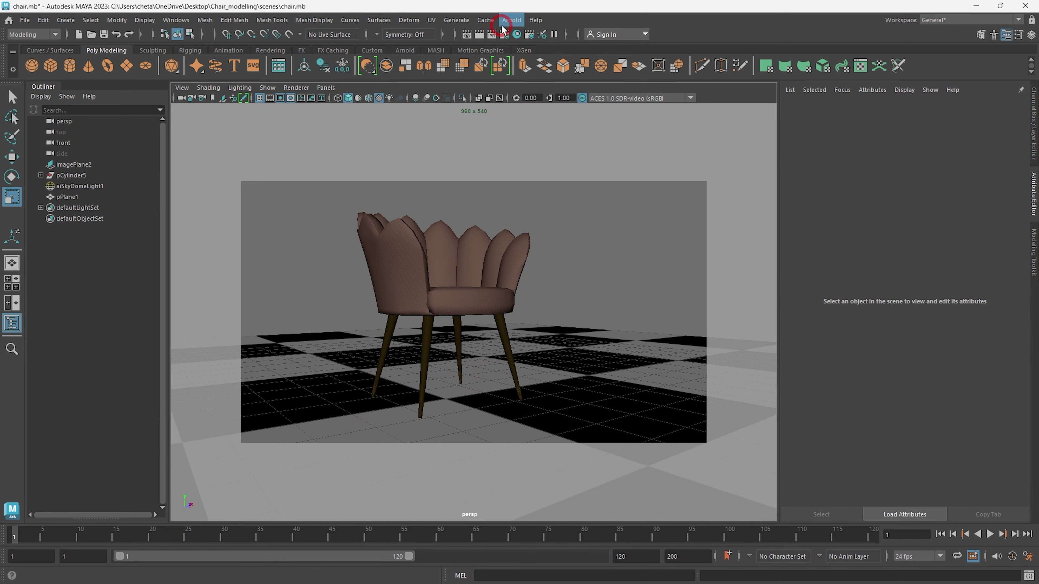
left_click(529, 45)
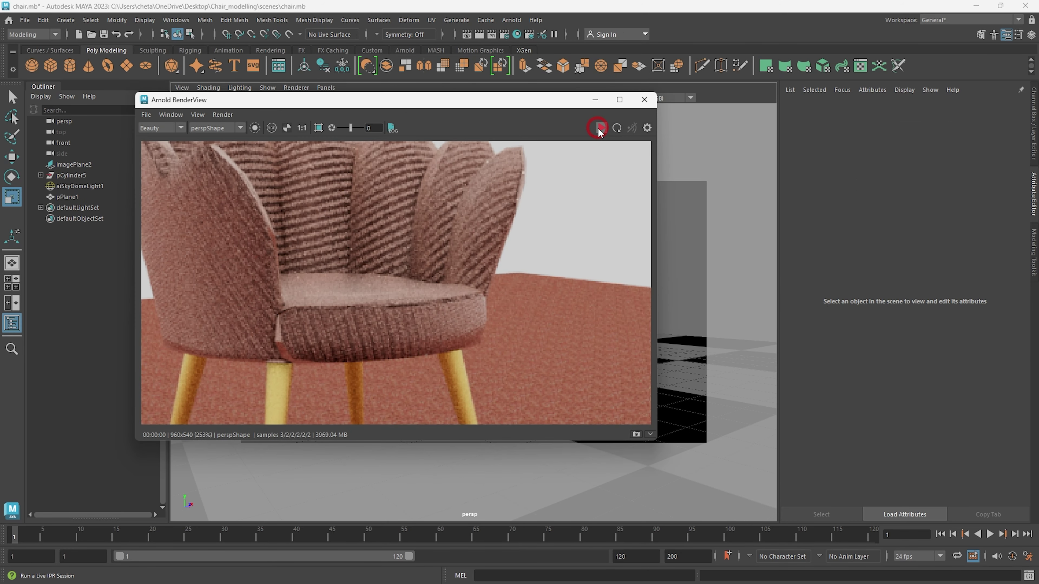
left_click(598, 129)
key("f")
right_click_drag(464, 334, 405, 296, "alt")
left_click(644, 99)
Step: Reframe the chair and set the render image size preset to HD_1080 in the Render Settings
right_click_drag(540, 303, 444, 305, "alt")
left_click_drag(444, 294, 427, 310, "alt")
middle_click_drag(427, 311, 427, 312, "alt")
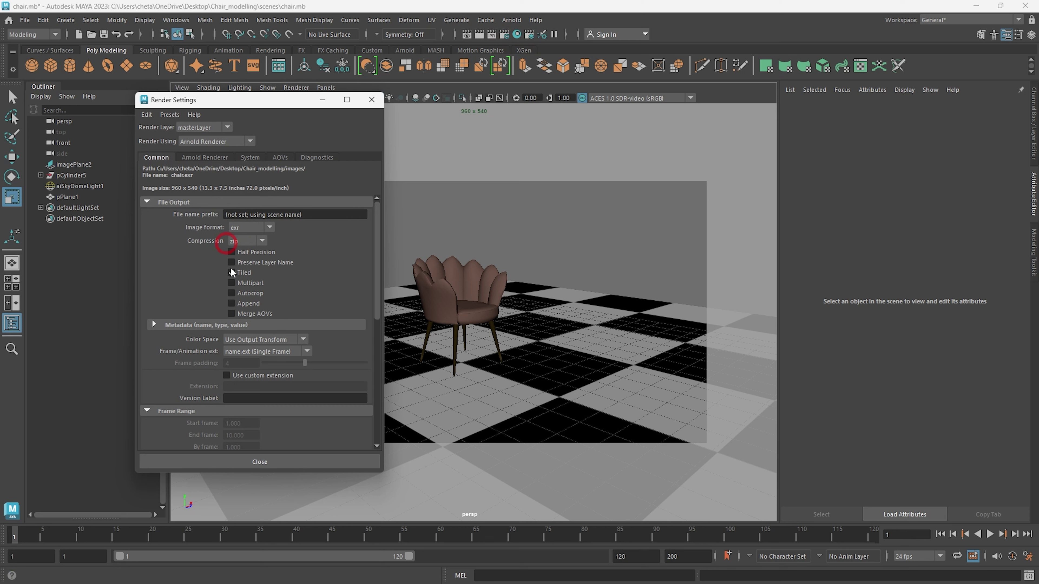
scroll(232, 273, "down", 7)
scroll(286, 369, "down", 3)
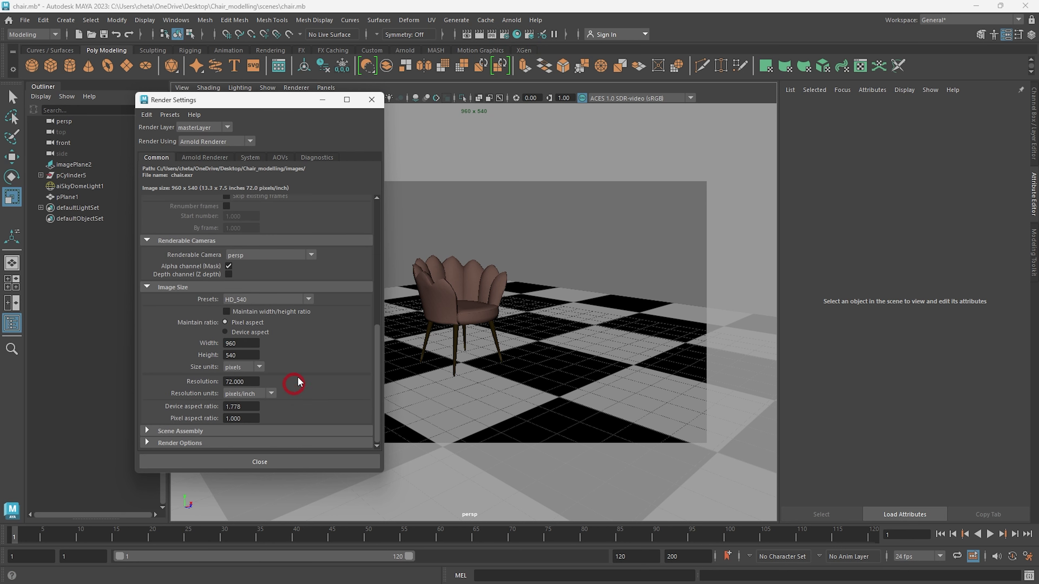
left_click(308, 301)
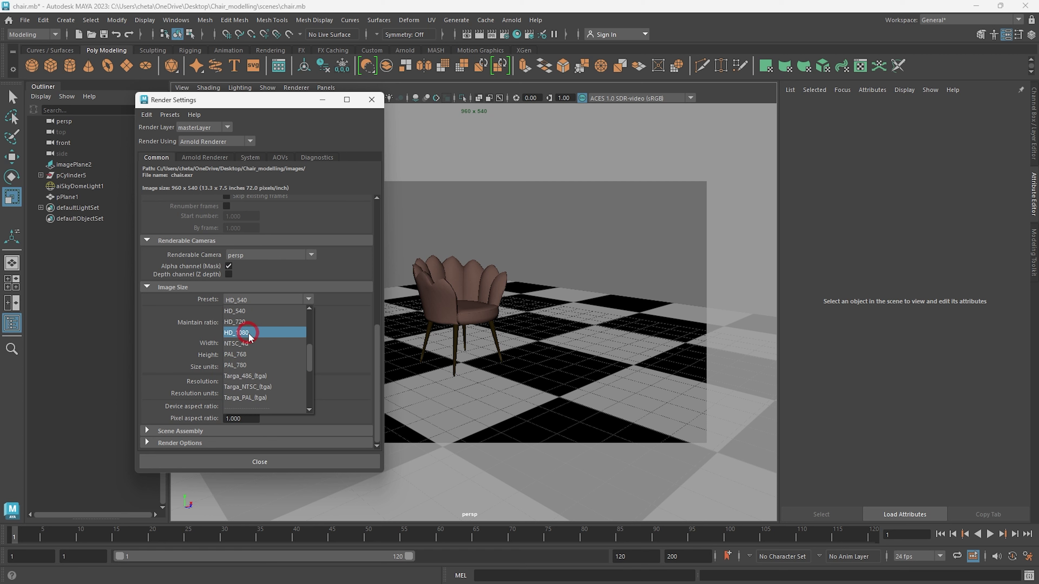
left_click(288, 333)
Step: Set the Arnold sampling to Camera (AA) 5, Diffuse 3 and Specular 3
left_click(206, 163)
left_click(289, 180)
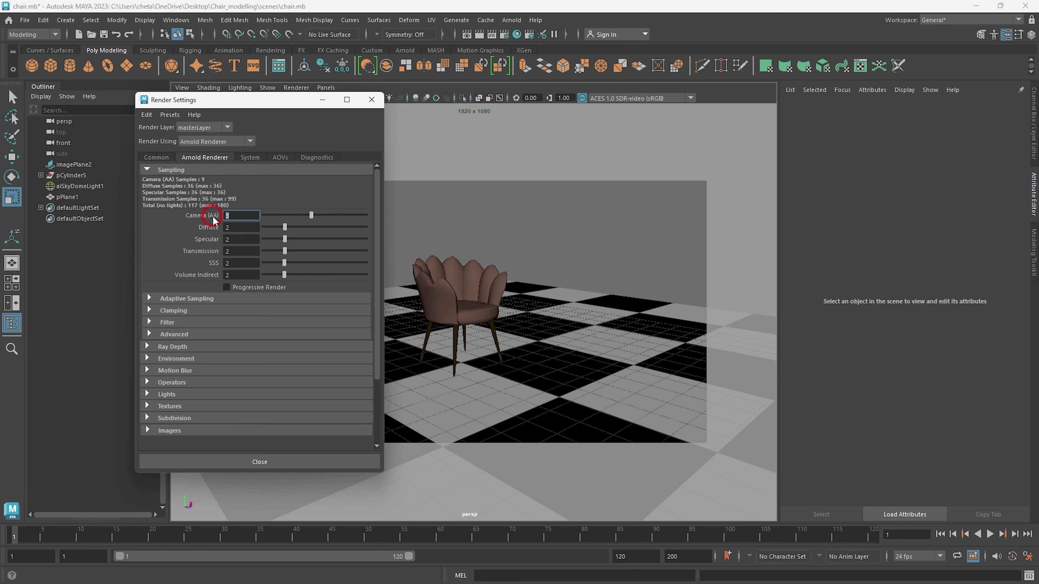
type("5")
key("Tab")
type("3")
key("Tab")
type("3")
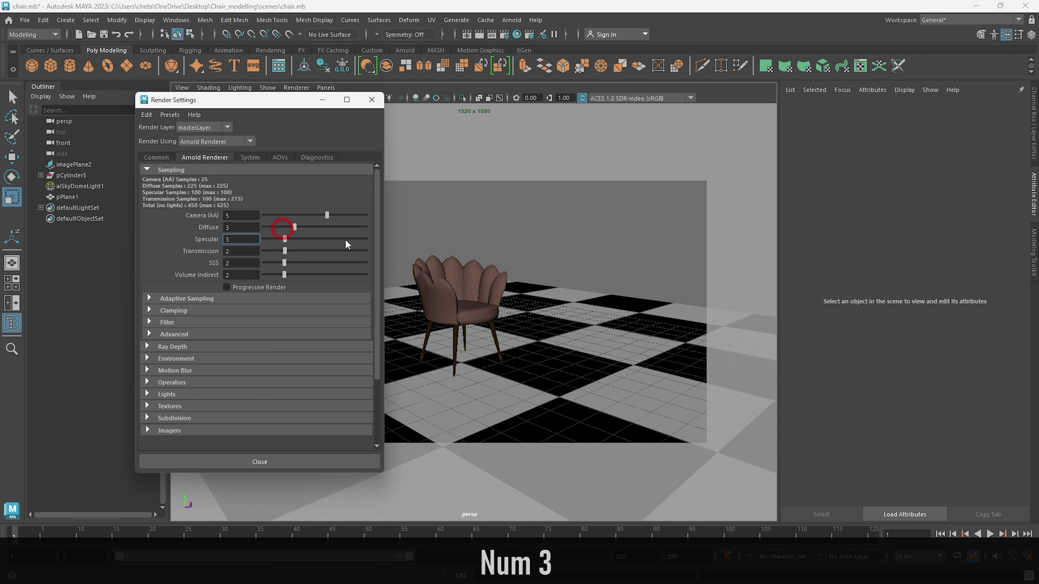
Step: Enable manual device selection with the NVIDIA GeForce RTX 4060 Ti, set the Render Device to GPU and close the Render Settings
mouse_move(448, 345)
right_mouse_down("alt")
mouse_move(440, 295)
mouse_move(561, 446)
mouse_move(436, 320)
mouse_move(463, 341)
right_mouse_up("alt")
left_click_drag(462, 336, 457, 331, "alt")
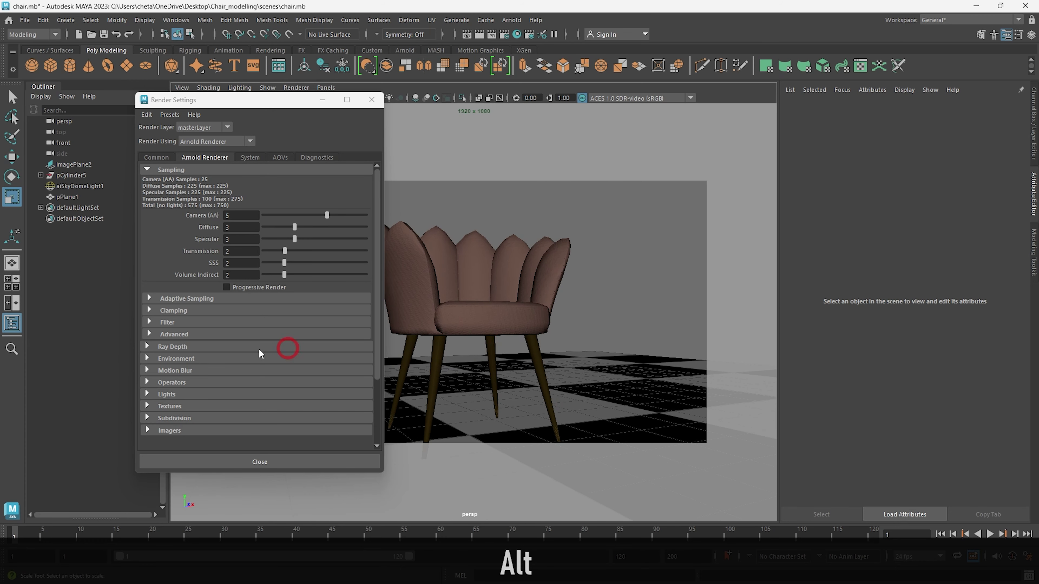
right_click_drag(494, 344, 455, 320, "alt")
left_click_drag(454, 320, 463, 318, "alt")
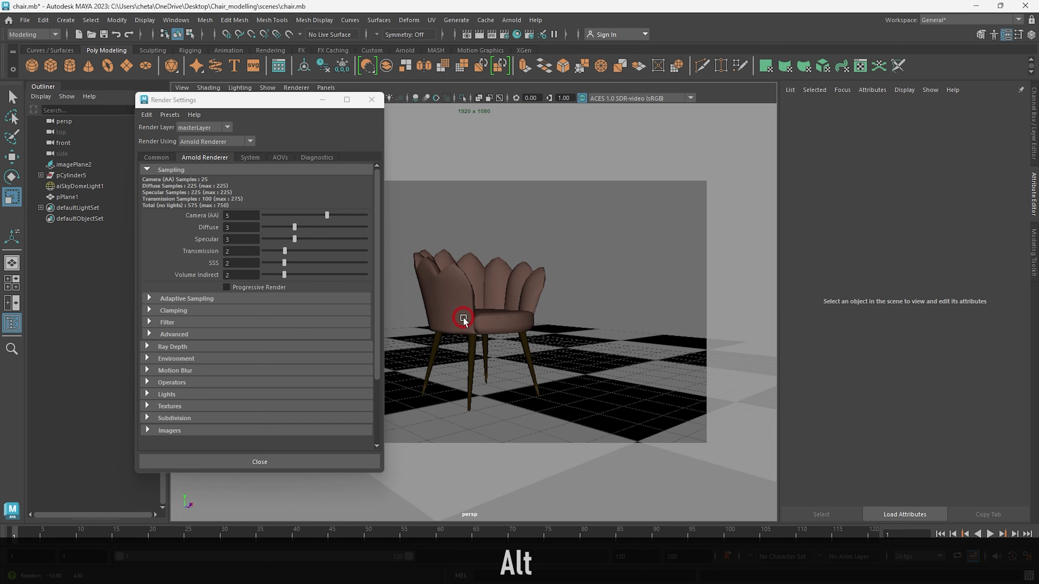
left_click(252, 158)
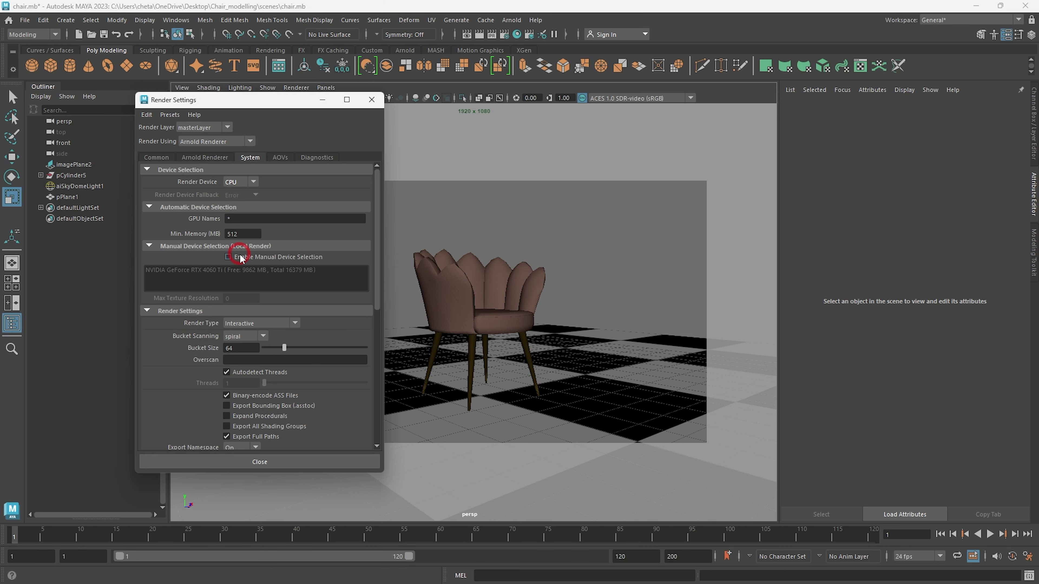
left_click(332, 280)
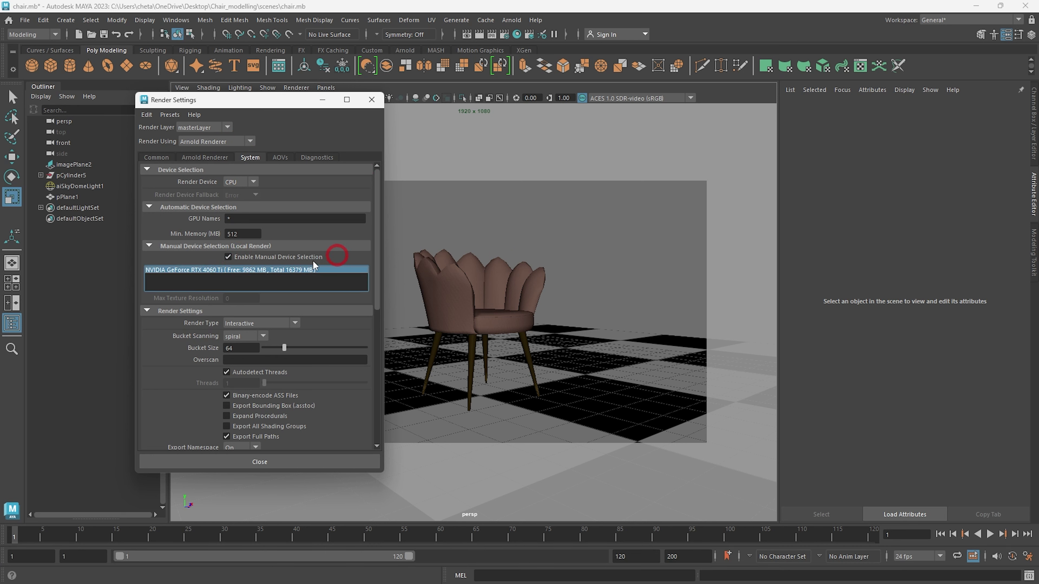
left_click(241, 183)
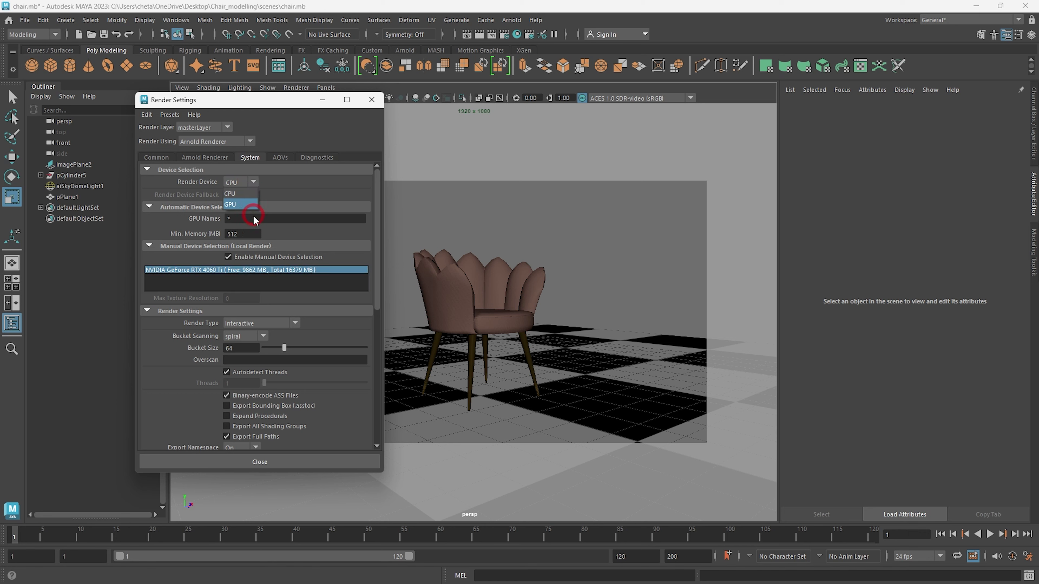
left_click(242, 205)
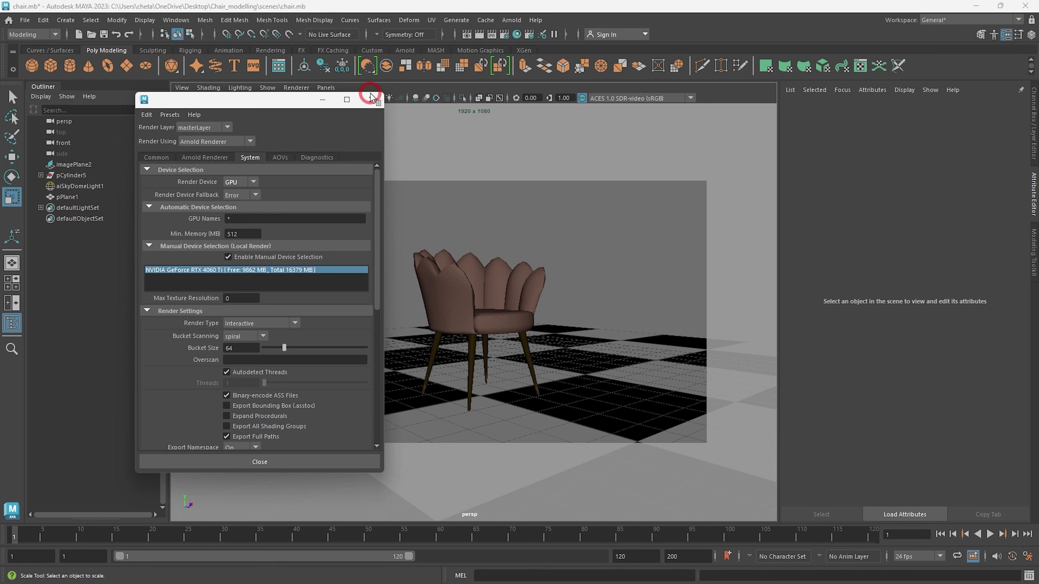
left_click(370, 99)
Step: Render the chair with the GPU in the Arnold RenderView, check the mesh edges and close the render
left_click(511, 20)
left_click(531, 51)
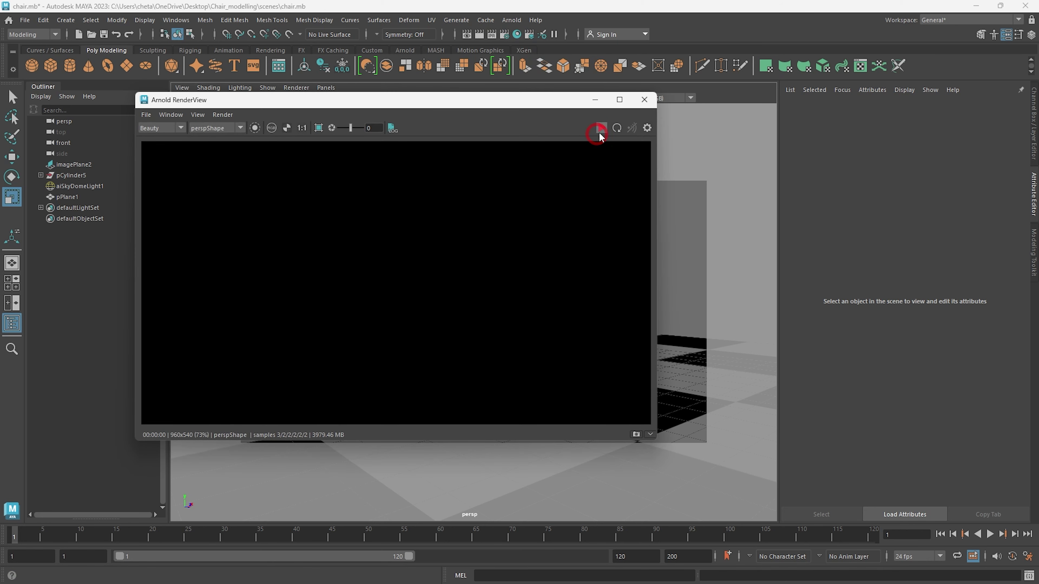
left_click(599, 133)
left_click(706, 285)
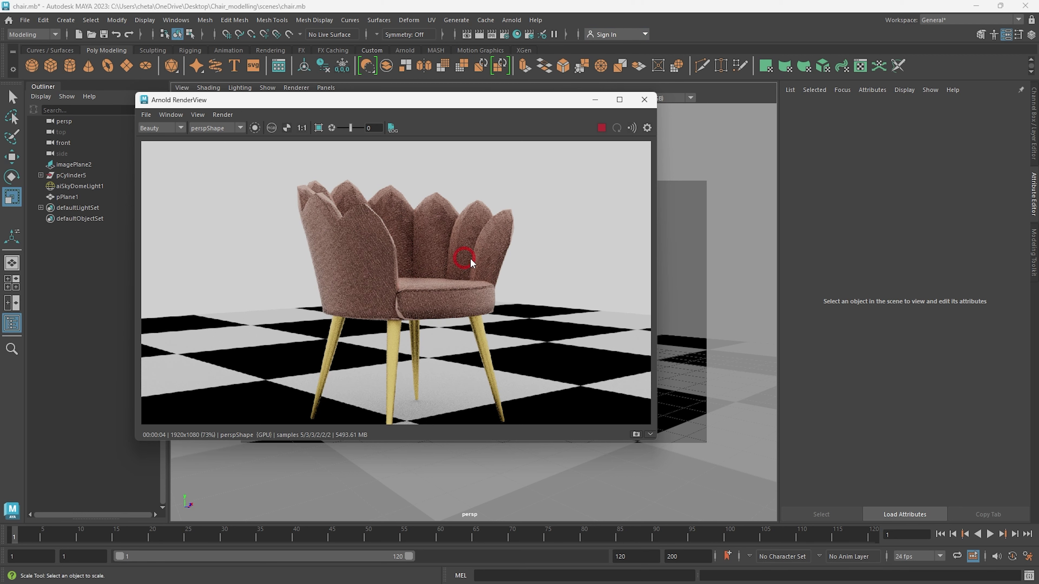
left_click(642, 103)
Step: Smooth the meshes of the chair's petal backrest and seat cushion, and clear the selection
right_click_drag(515, 343, 490, 348, "alt")
left_click(453, 306)
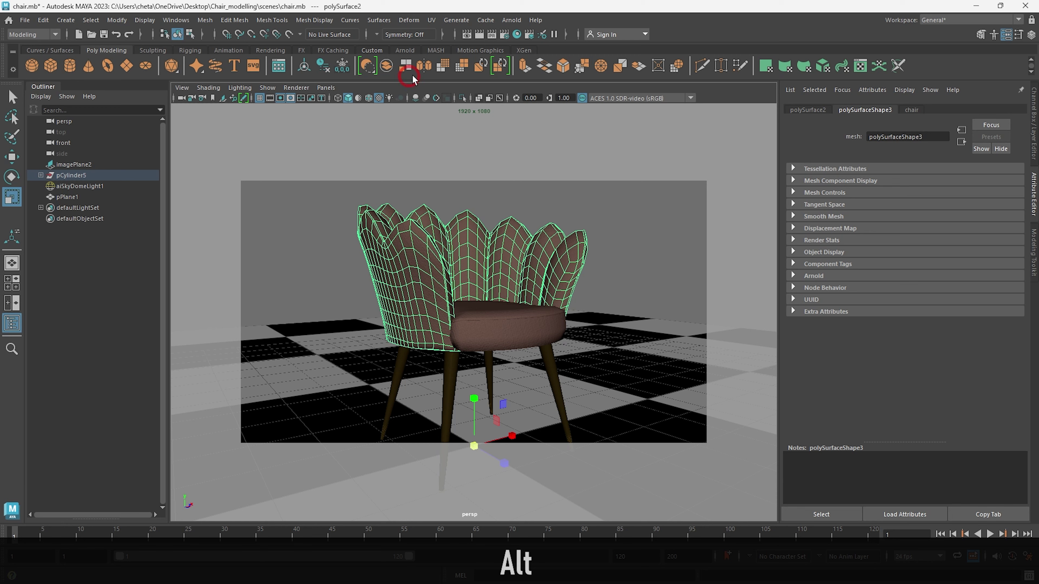
left_click(444, 66)
left_click(475, 273)
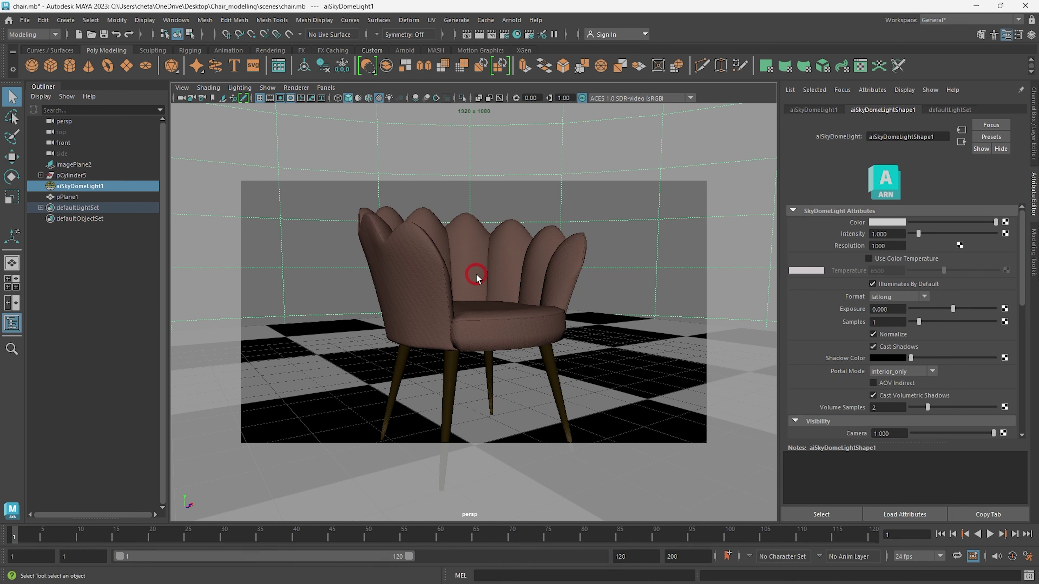
right_click_drag(475, 274, 468, 282, "alt")
mouse_move(468, 282)
left_mouse_down("alt")
mouse_move(419, 301)
mouse_move(492, 318)
mouse_move(473, 299)
left_mouse_up("alt")
left_click(492, 318)
mouse_move(473, 299)
right_mouse_down("alt")
mouse_move(497, 313)
mouse_move(467, 303)
right_mouse_up("alt")
left_click(441, 74)
key("alt+d")
mouse_move(467, 303)
left_mouse_down("alt")
mouse_move(436, 328)
mouse_move(484, 311)
left_mouse_up("alt")
right_click_drag(484, 311, 488, 313, "alt")
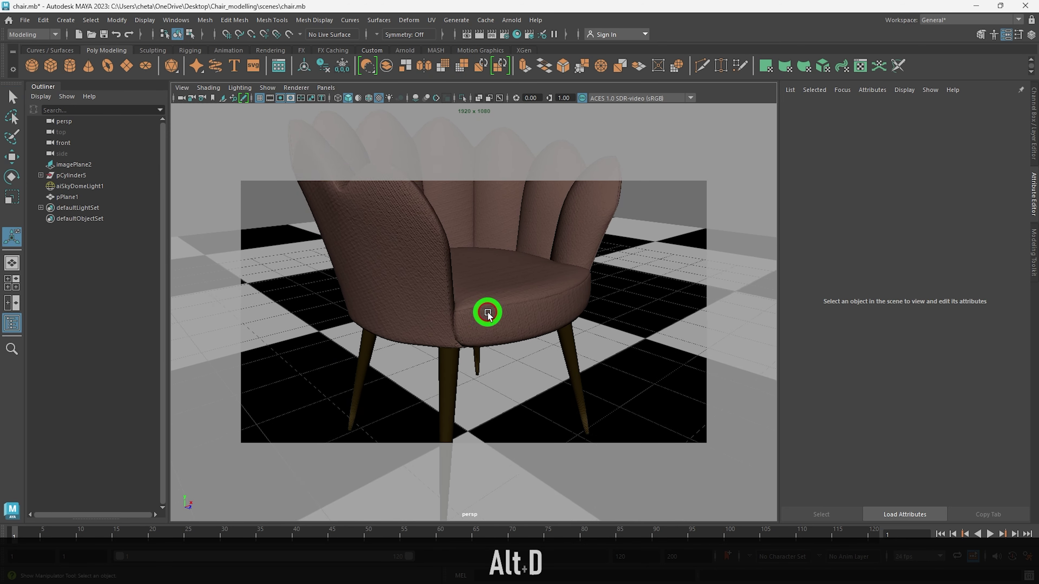
Step: Smooth the meshes of the chair's four legs and clear the selection
left_click_drag(488, 313, 454, 337, "alt")
left_click(381, 318)
right_click_drag(533, 327, 480, 317, "alt")
left_click_drag(481, 317, 474, 276, "alt")
right_click_drag(475, 276, 519, 276, "alt")
left_click_drag(497, 241, 526, 241)
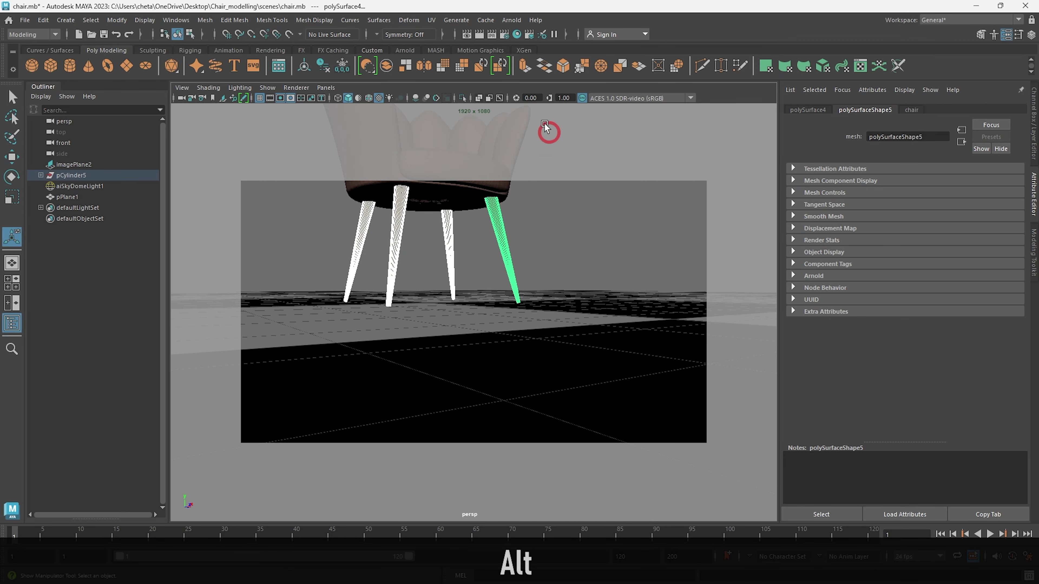
key("alt+d")
left_click_drag(504, 295, 495, 348, "alt")
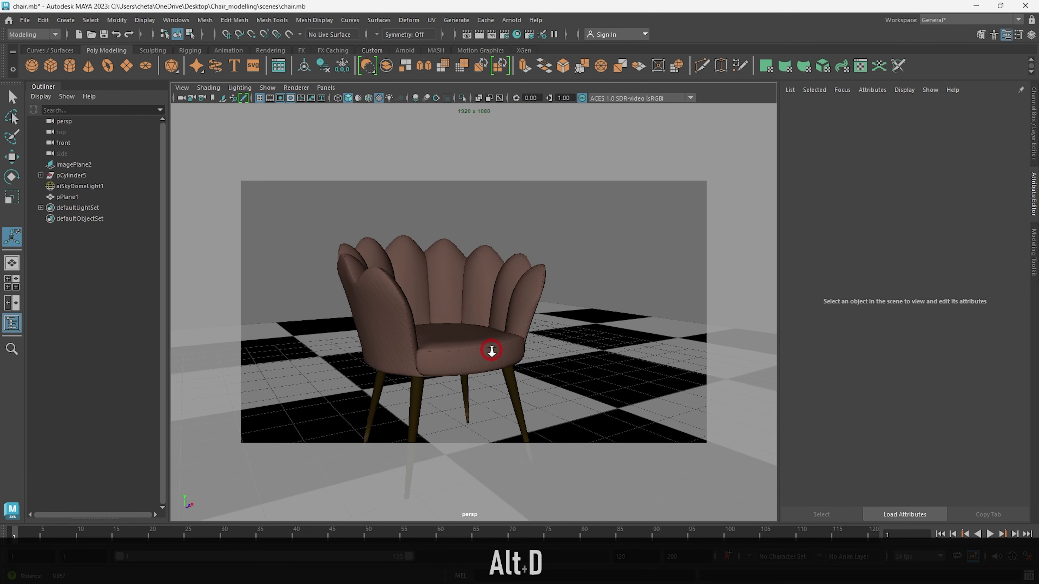
Step: Render the smoothed chair from a new front angle in the Arnold RenderView, inspect it up close and close the render
left_click_drag(390, 297, 424, 302, "alt")
right_click_drag(424, 301, 457, 322, "alt")
left_click_drag(456, 322, 412, 290, "alt")
left_click(511, 267)
key("alt+d")
left_click_drag(601, 268, 508, 294, "alt")
left_click(514, 21)
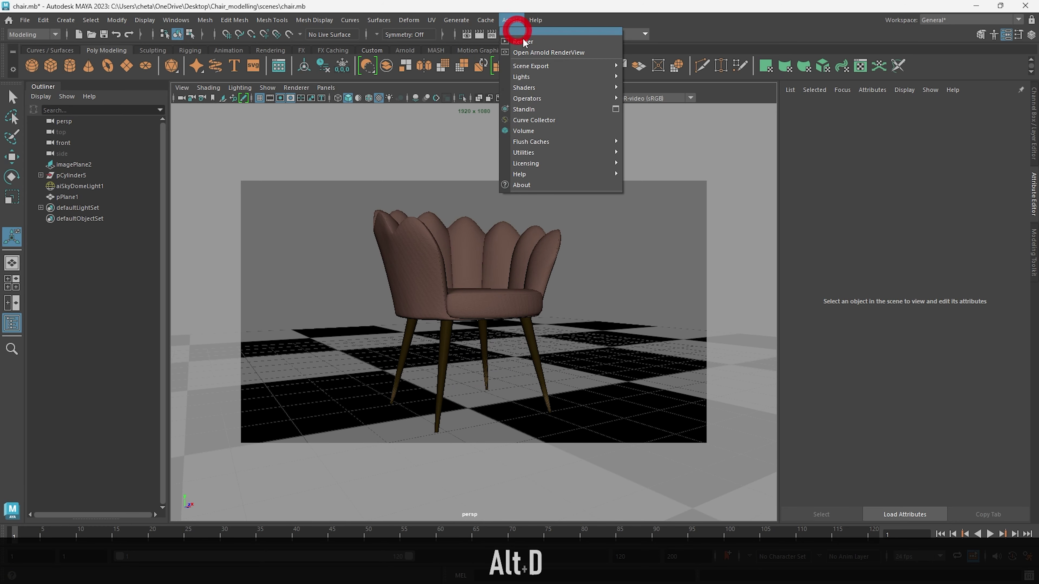
left_click(531, 45)
left_click(602, 128)
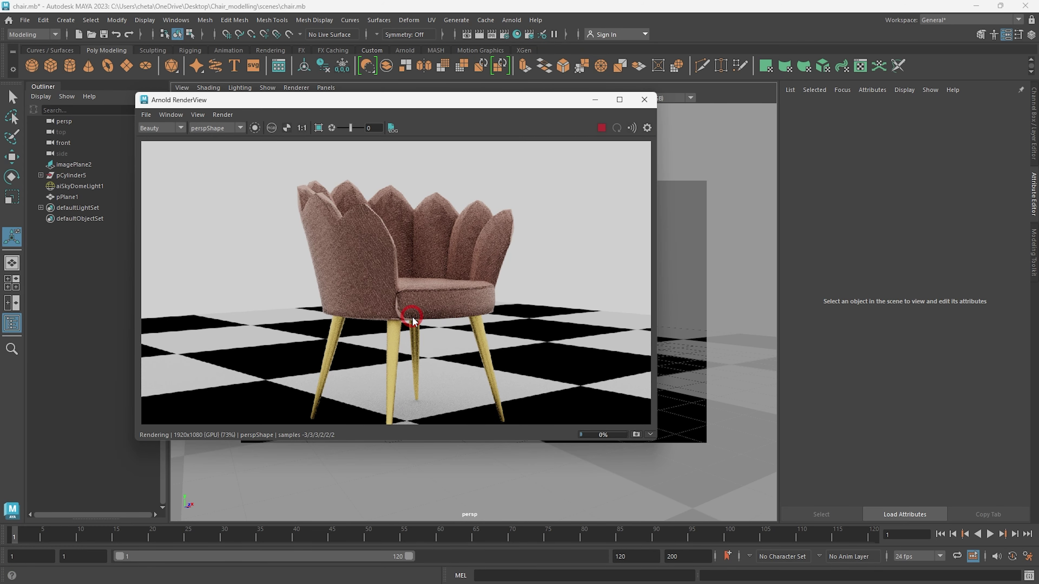
scroll(413, 316, "up", 4)
left_click_drag(414, 322, 390, 300, "alt")
key("f")
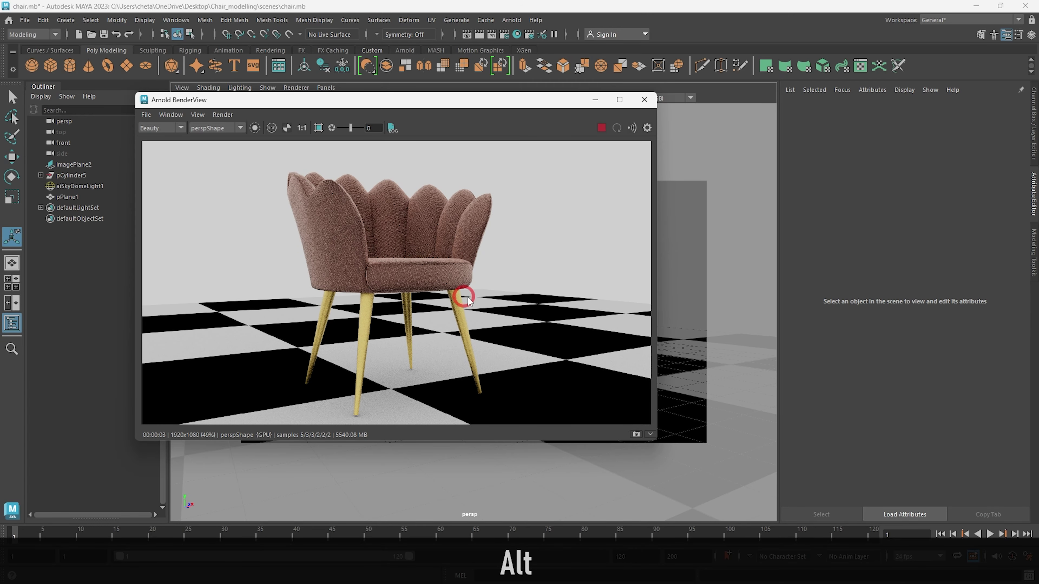
left_click(644, 99)
Step: Create a directional light in the scene
left_click_drag(564, 348, 549, 264, "alt")
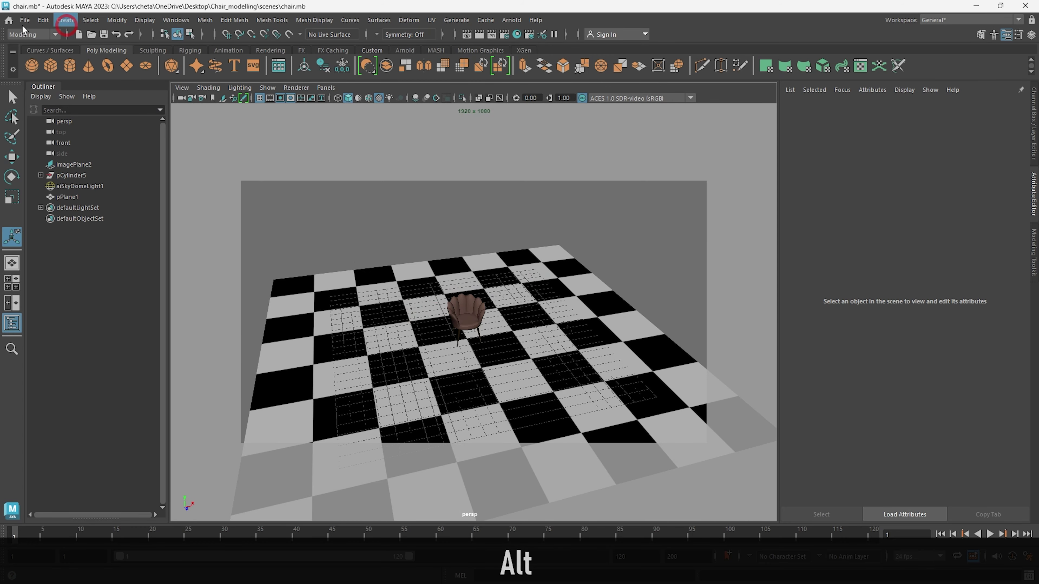
left_click(70, 20)
mouse_move(101, 81)
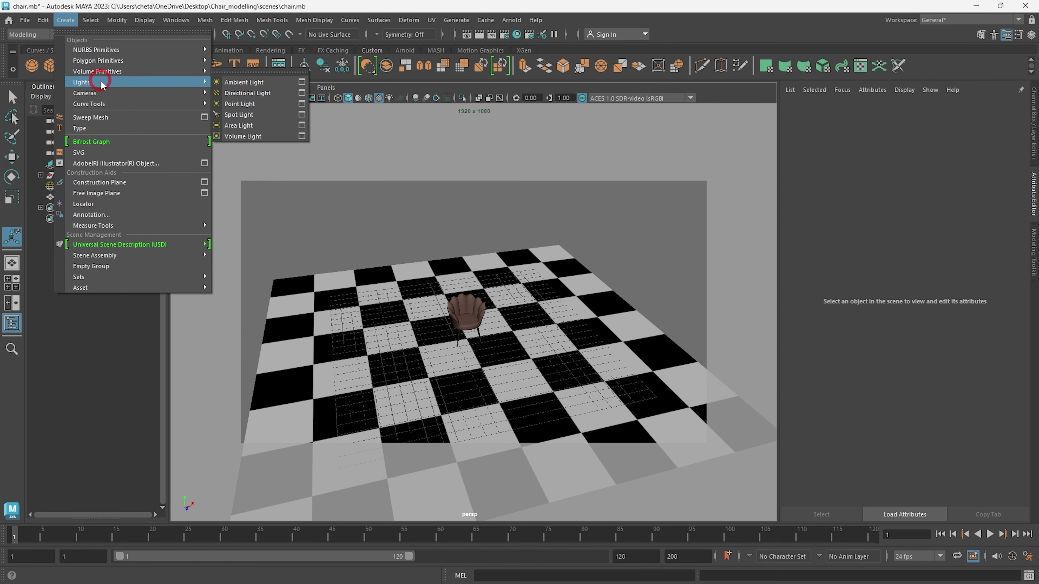
left_click(246, 93)
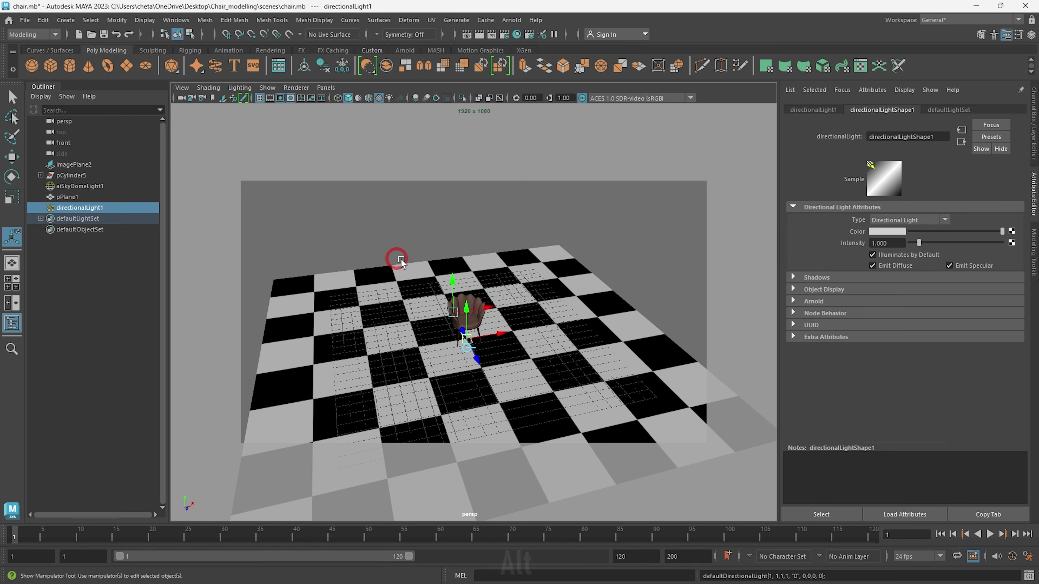
Step: Move the directional light high up and to one side of the floor, with its target at the chair
right_click_drag(394, 262, 475, 303, "alt")
left_click_drag(476, 302, 425, 318, "alt")
left_click_drag(448, 268, 530, 263)
left_click_drag(676, 314, 618, 272, "alt")
left_click_drag(511, 236, 512, 195)
left_click_drag(549, 226, 589, 227)
left_click_drag(394, 353, 450, 338)
Step: Reframe the chair, render it with the directional light in the Arnold RenderView and close the render
left_click_drag(436, 302, 494, 370, "alt")
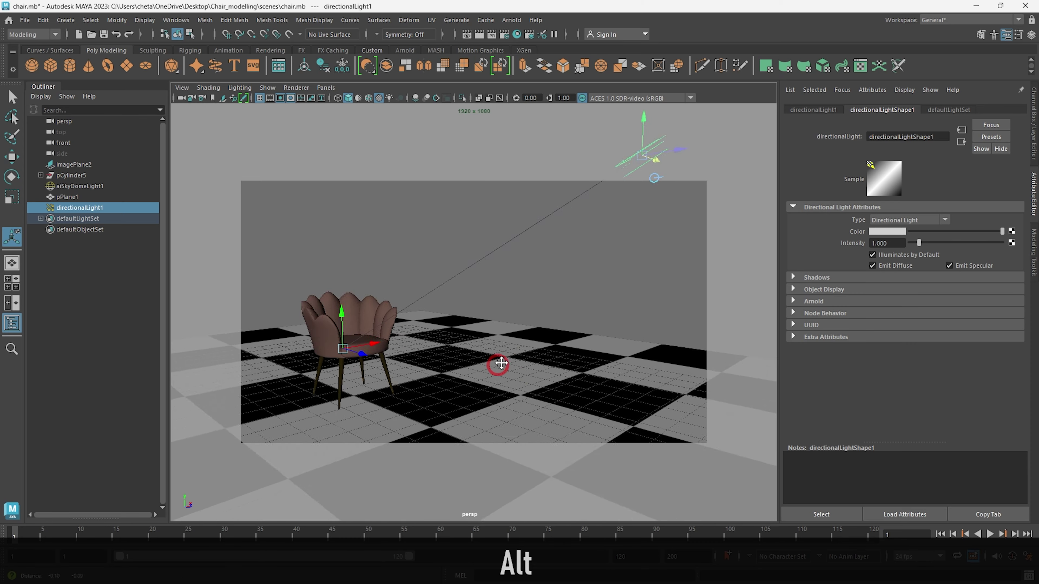
middle_click_drag(494, 370, 527, 355, "alt")
right_click_drag(528, 356, 541, 350, "alt")
left_click_drag(542, 350, 572, 116, "alt")
left_click(509, 21)
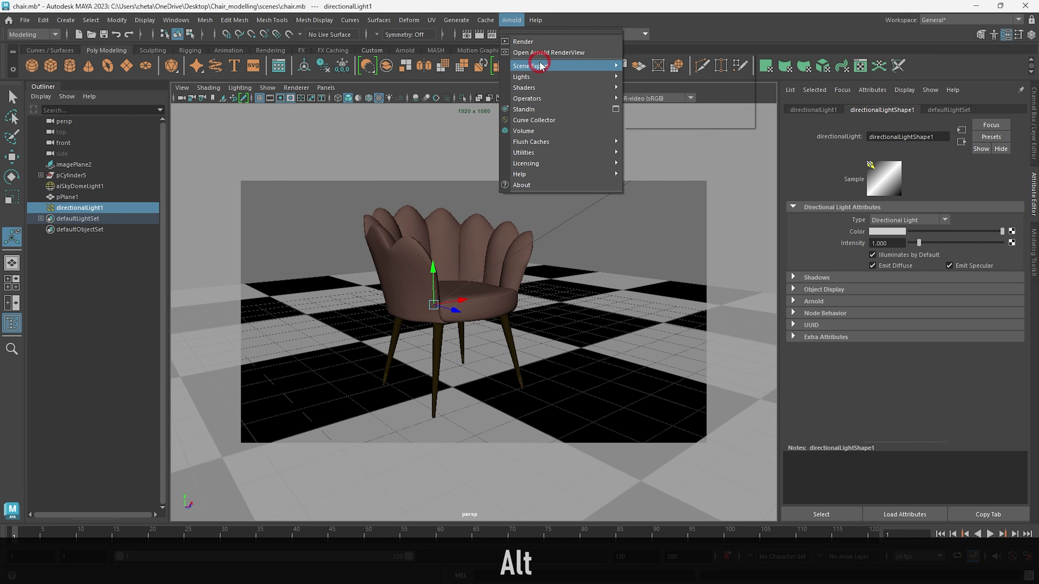
left_click(532, 39)
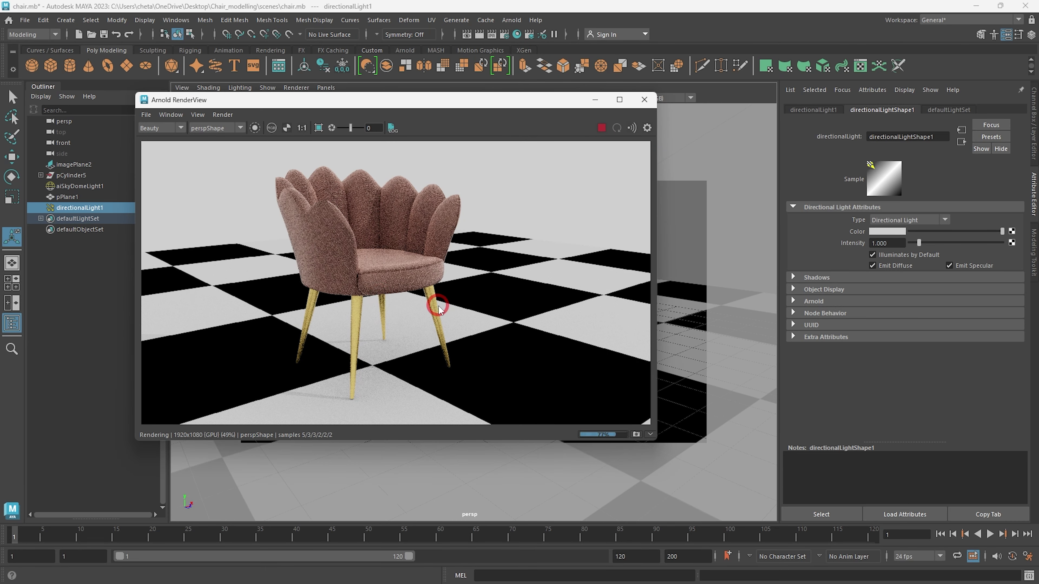
left_click(642, 104)
left_click(846, 270)
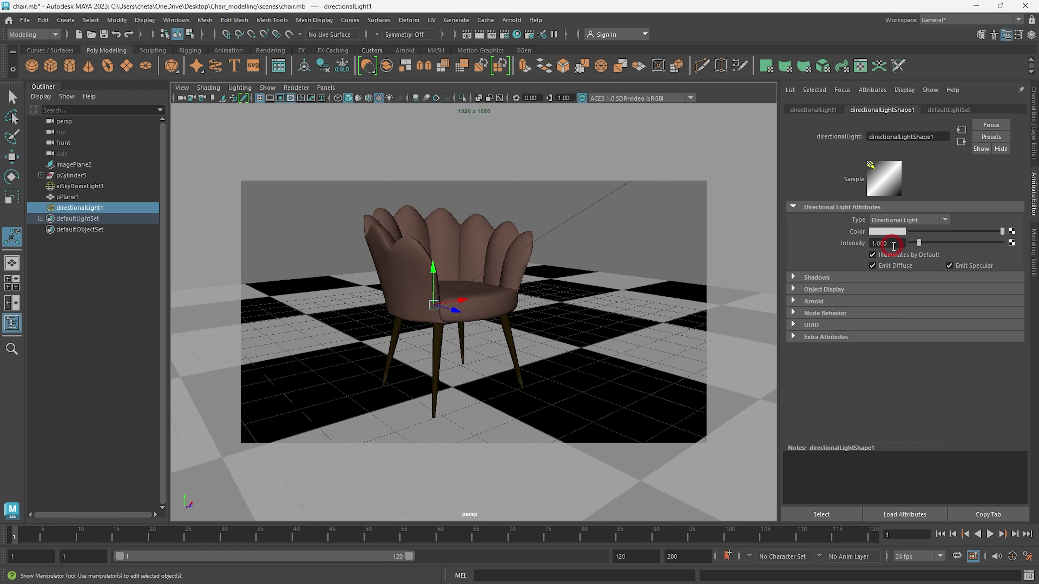
Step: Set the directional light's intensity to 3, check the chair in the Arnold RenderView and close the render
type("3")
key("Return")
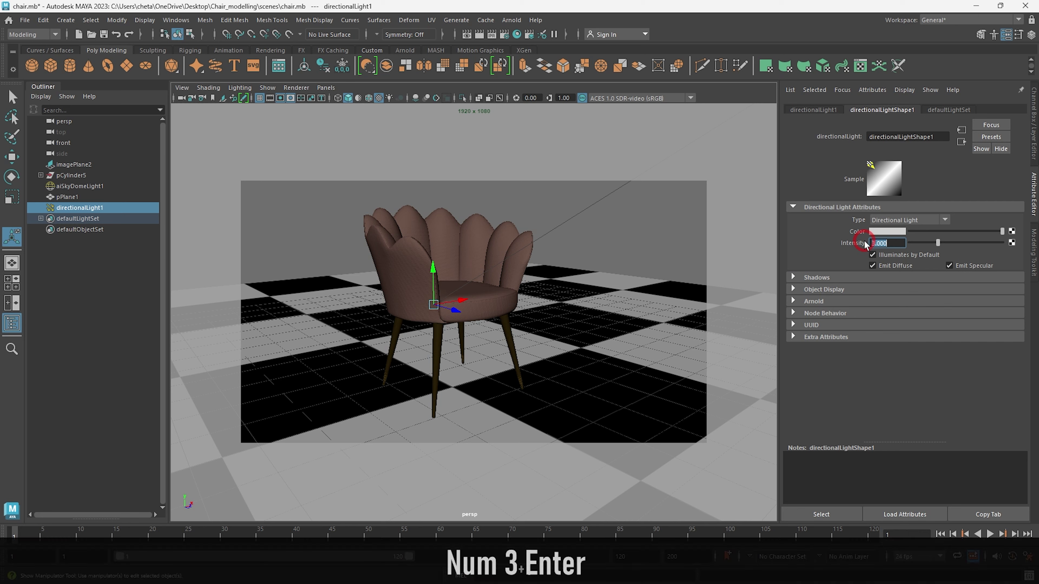
left_click(512, 20)
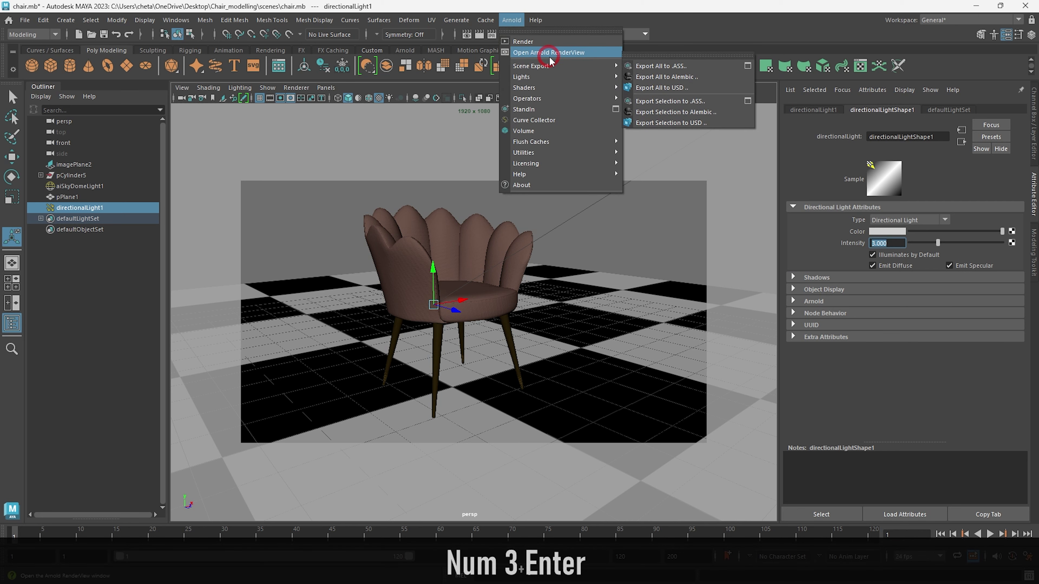
left_click(648, 104)
left_click(412, 323)
left_click(279, 377)
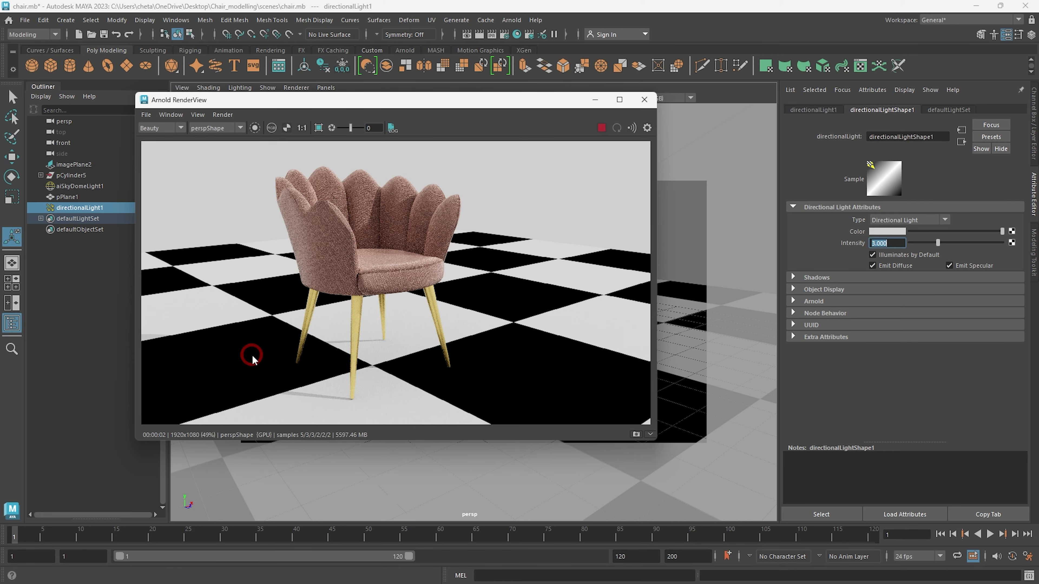
left_click(648, 101)
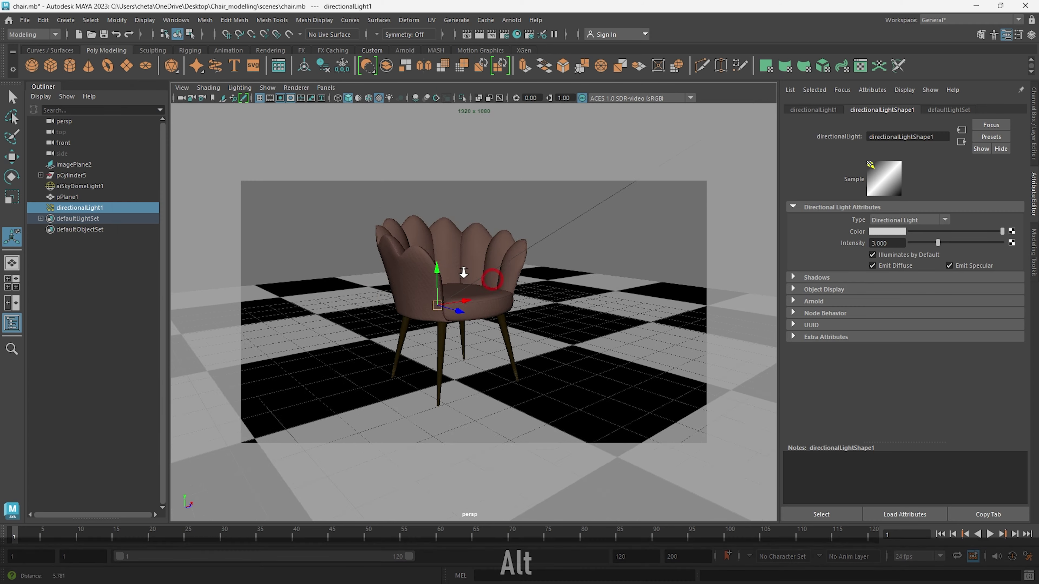
Step: Move the directional light farther out from the chair along its horizontal axis, beyond the edge of the floor
right_click_drag(462, 271, 385, 250, "alt")
right_click_drag(531, 260, 482, 285, "alt")
middle_click_drag(479, 287, 446, 327, "alt")
left_click_drag(445, 328, 567, 320, "alt")
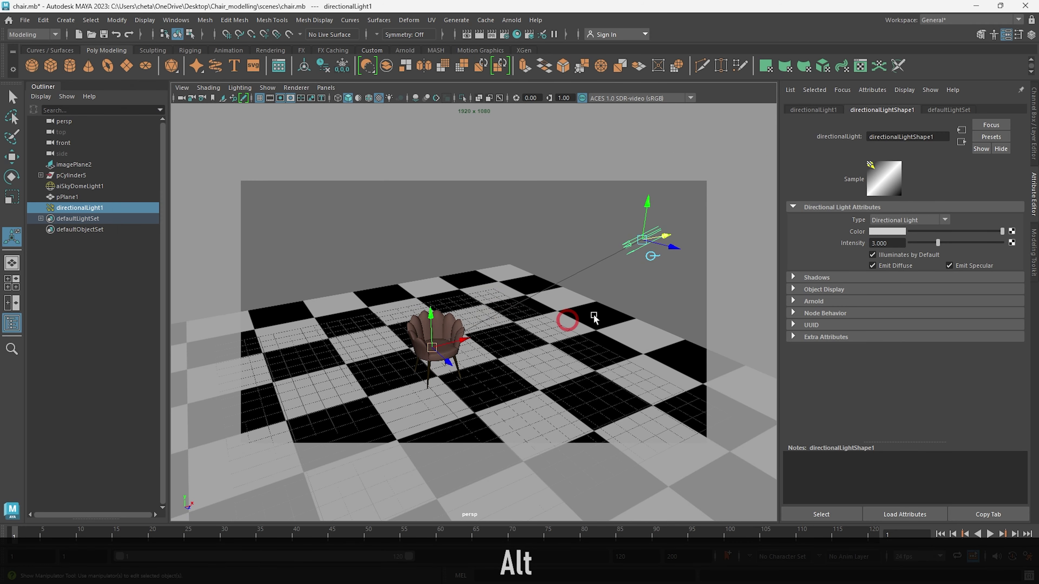
left_click_drag(668, 237, 724, 258)
Step: Select the checkered floor plane and activate the Scale tool on it
left_click_drag(483, 287, 580, 274, "alt")
left_click(580, 275)
right_click_drag(580, 274, 556, 270, "alt")
left_click_drag(556, 270, 512, 299, "alt")
right_click_drag(513, 299, 575, 391, "alt")
left_click_drag(574, 390, 566, 378, "alt")
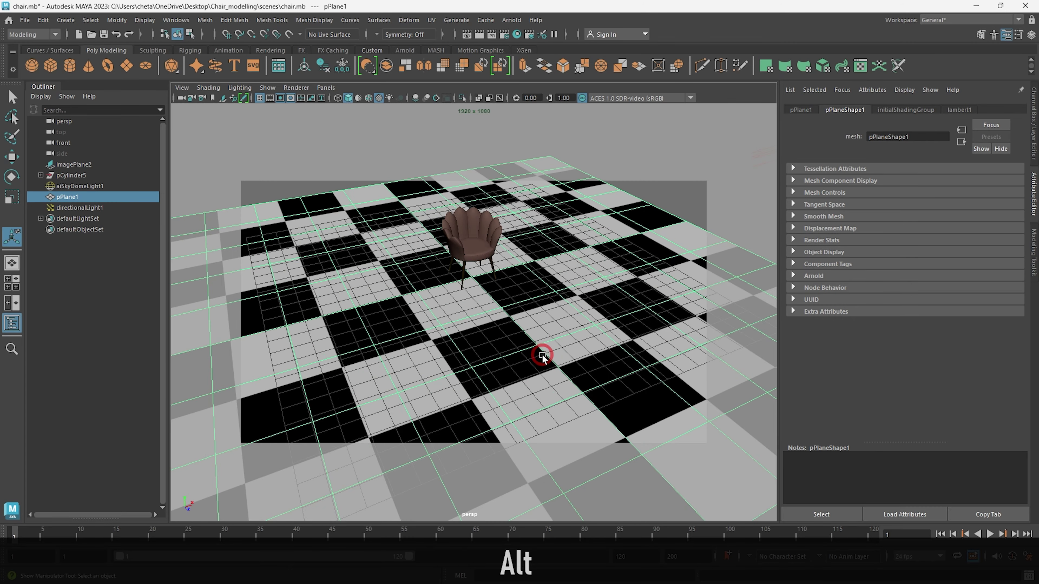
key("r")
middle_click_drag(510, 332, 801, 472)
key("ctrl+z")
key("ctrl+z")
key("ctrl+z")
Step: Scale the checkered floor plane down uniformly so that its squares become smaller
middle_click_drag(490, 283, 313, 262)
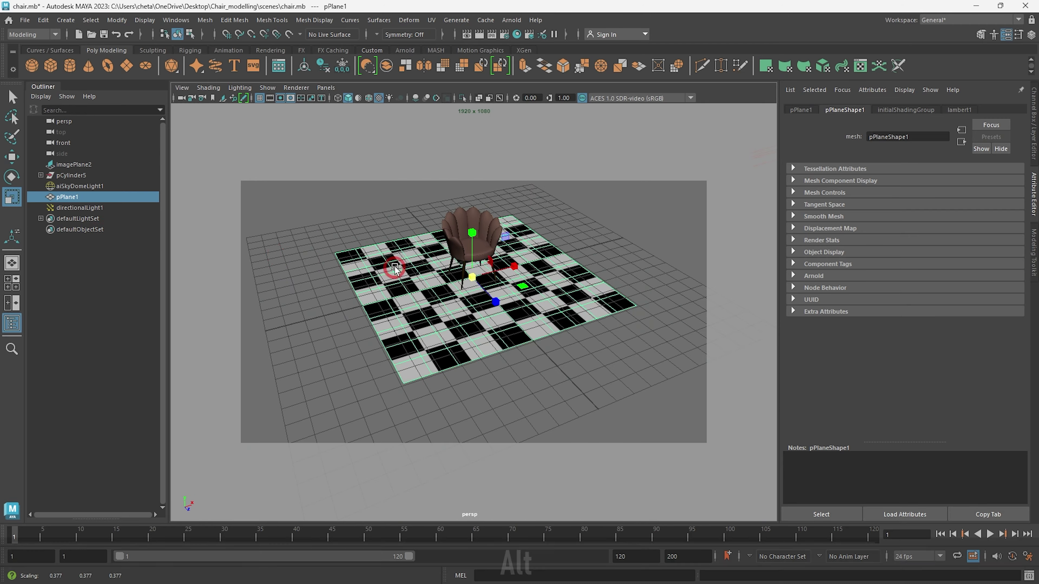
right_click_drag(313, 262, 440, 309, "alt")
middle_click_drag(441, 309, 445, 441, "alt")
right_click_drag(445, 440, 445, 366, "alt")
left_click_drag(445, 365, 525, 337, "alt")
Step: Duplicate the floor plane into eight copies laid edge to edge as one large checkered floor, and clear the selection
key("w")
mouse_move(483, 306)
left_mouse_down("shift")
mouse_move(677, 418)
mouse_move(343, 302)
mouse_move(457, 332)
mouse_move(557, 418)
mouse_move(488, 345)
mouse_move(391, 313)
mouse_move(476, 271)
mouse_move(452, 304)
mouse_move(452, 339)
mouse_move(530, 386)
mouse_move(499, 365)
left_mouse_up("shift")
scroll(457, 332, "down", 5)
key("alt+d")
scroll(452, 304, "up", 5)
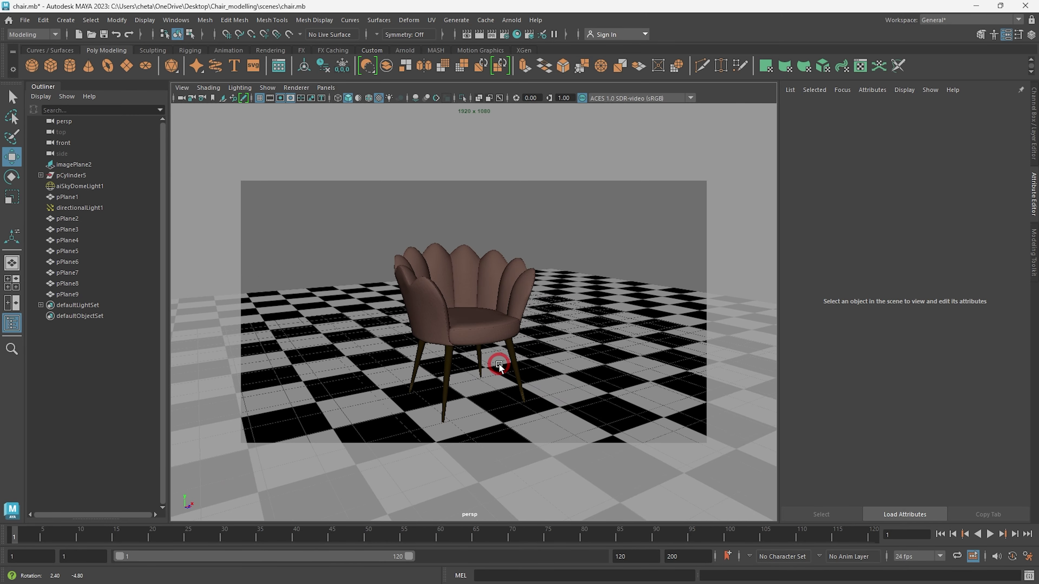
Step: Reframe the chair on the enlarged floor, render it in a maximized Arnold RenderView and fit the image to the window
left_click_drag(532, 266, 549, 365, "alt")
left_click(512, 24)
left_click(529, 52)
left_click(603, 127)
double_click(533, 100)
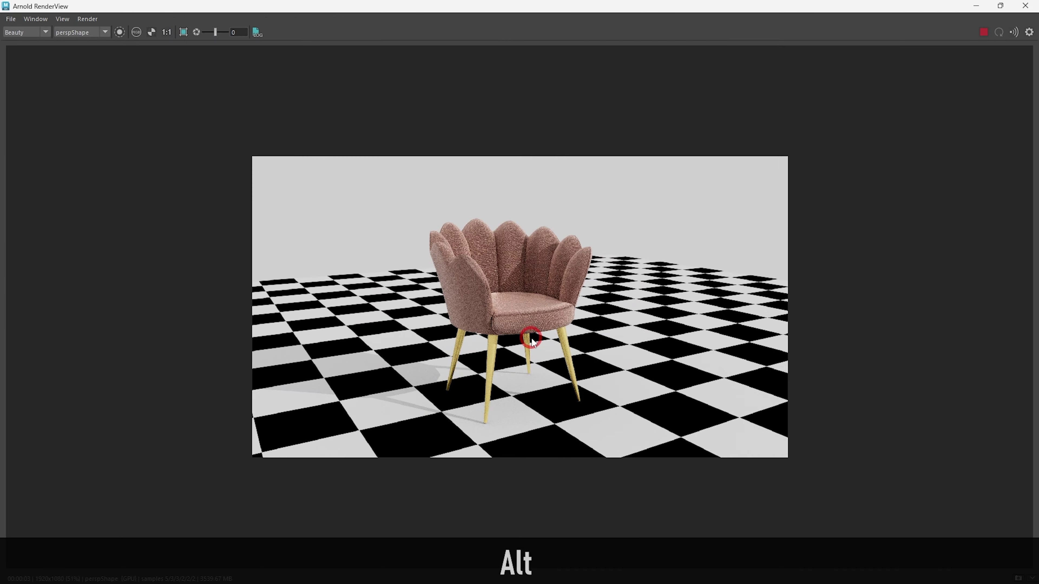
key("f")
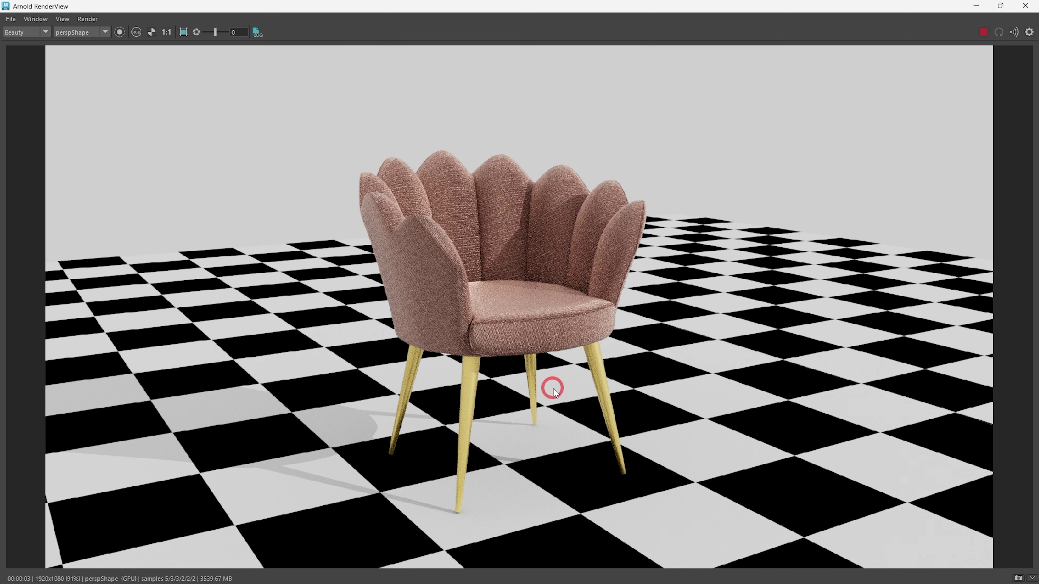